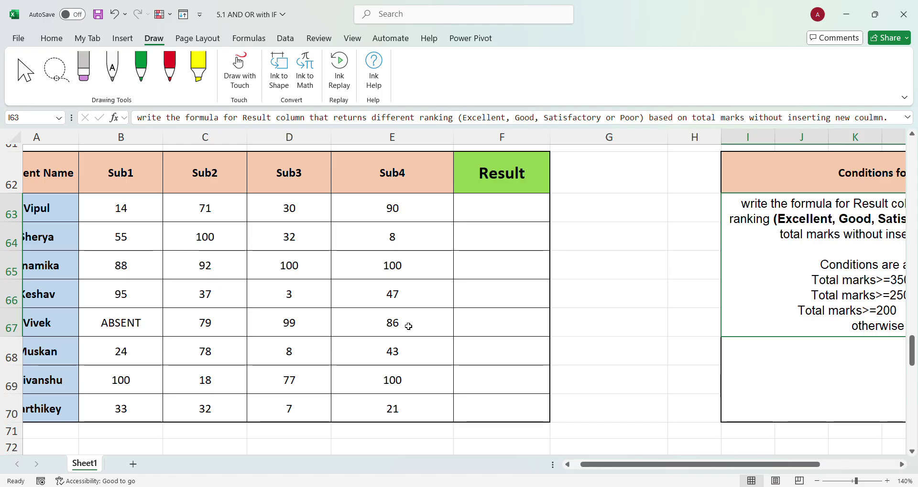
In red ink, link the conditions text to the Result column with an arrow and brace, then underline the rankings and brace the conditions list.
{"action": "left_click_drag", "start_coordinate": [655, 465], "coordinate": [737, 473]}
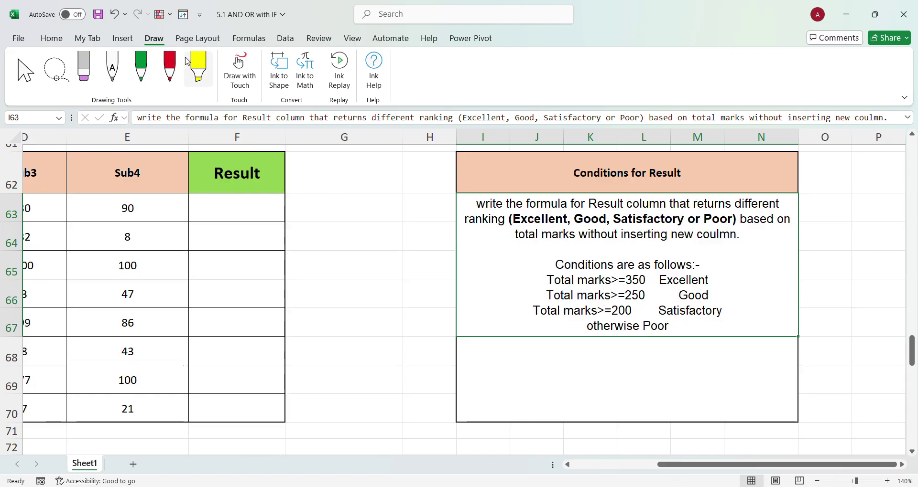
{"action": "left_click", "coordinate": [169, 66]}
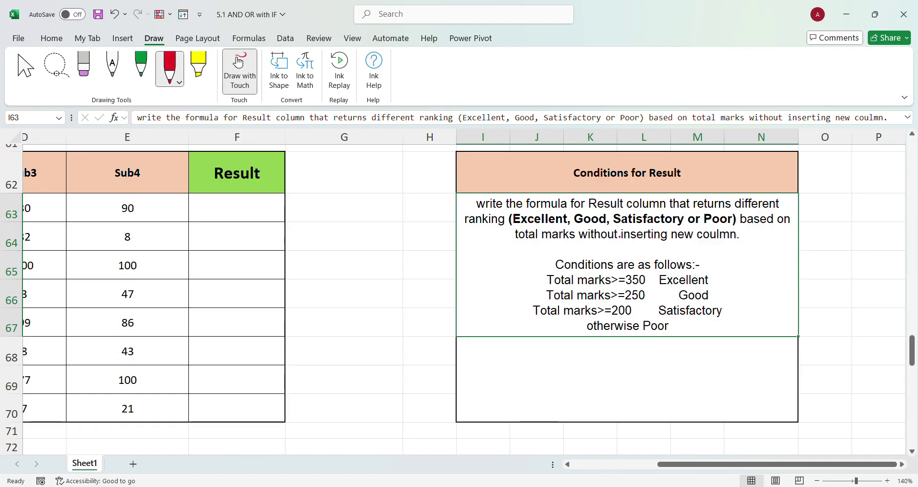
{"action": "mouse_move", "coordinate": [594, 199]}
{"action": "left_mouse_down"}
{"action": "mouse_move", "coordinate": [545, 179]}
{"action": "mouse_move", "coordinate": [301, 181]}
{"action": "mouse_move", "coordinate": [327, 318]}
{"action": "mouse_move", "coordinate": [330, 410]}
{"action": "mouse_move", "coordinate": [312, 419]}
{"action": "left_mouse_up"}
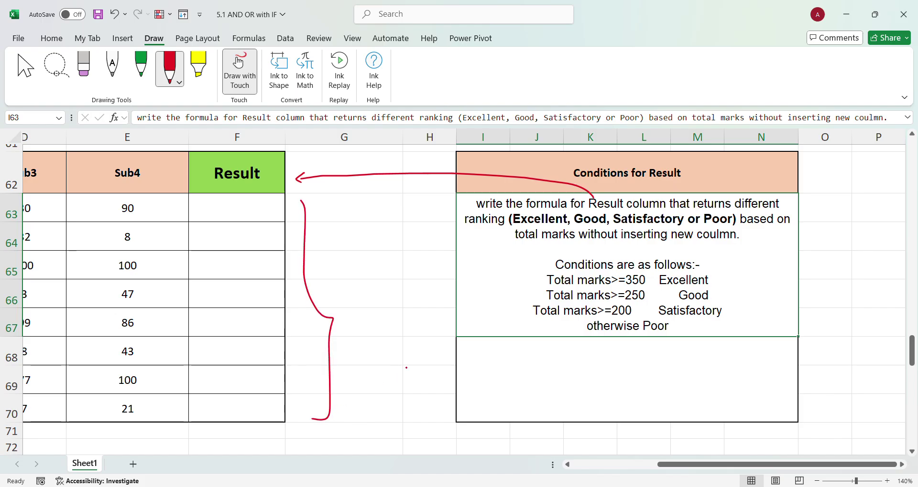
{"action": "left_click_drag", "start_coordinate": [526, 229], "coordinate": [728, 230]}
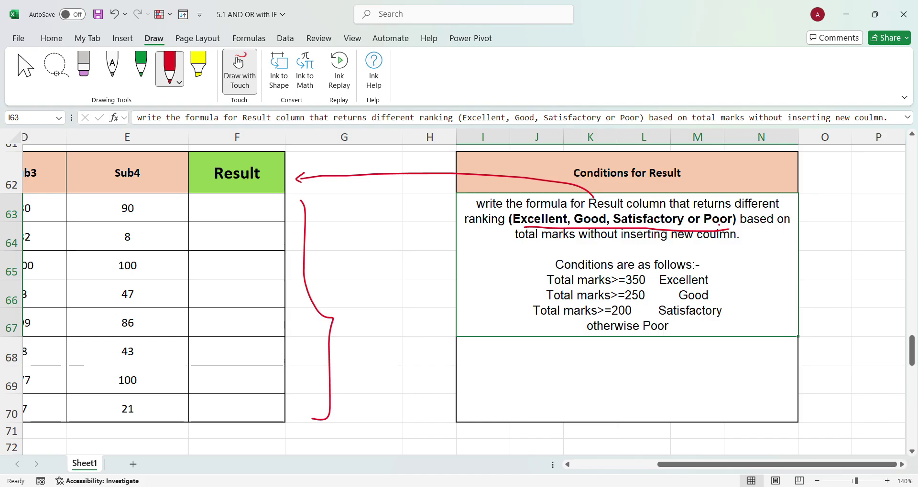
{"action": "mouse_move", "coordinate": [728, 256]}
{"action": "left_mouse_down"}
{"action": "mouse_move", "coordinate": [741, 316]}
{"action": "mouse_move", "coordinate": [726, 339]}
{"action": "left_mouse_up"}
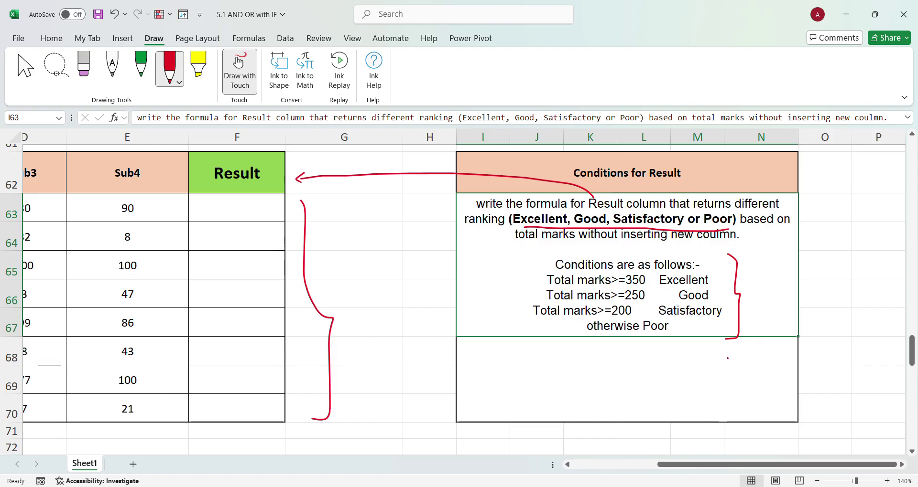
In red ink, number the three total-marks conditions 1 to 3, underline them, and tick all four rankings including Poor.
{"action": "left_click", "coordinate": [520, 287]}
{"action": "mouse_move", "coordinate": [521, 275]}
{"action": "left_mouse_down"}
{"action": "mouse_move", "coordinate": [520, 284]}
{"action": "mouse_move", "coordinate": [528, 275]}
{"action": "mouse_move", "coordinate": [648, 287]}
{"action": "left_mouse_up"}
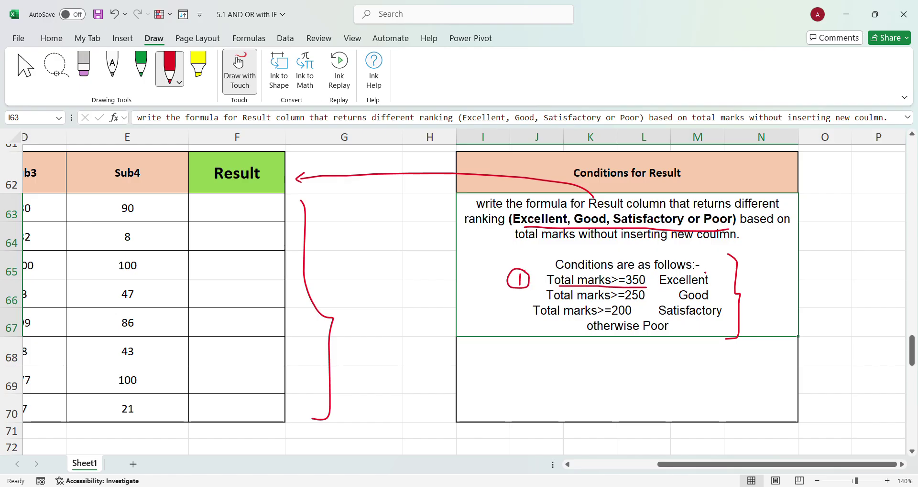
{"action": "left_click_drag", "start_coordinate": [705, 272], "coordinate": [718, 267]}
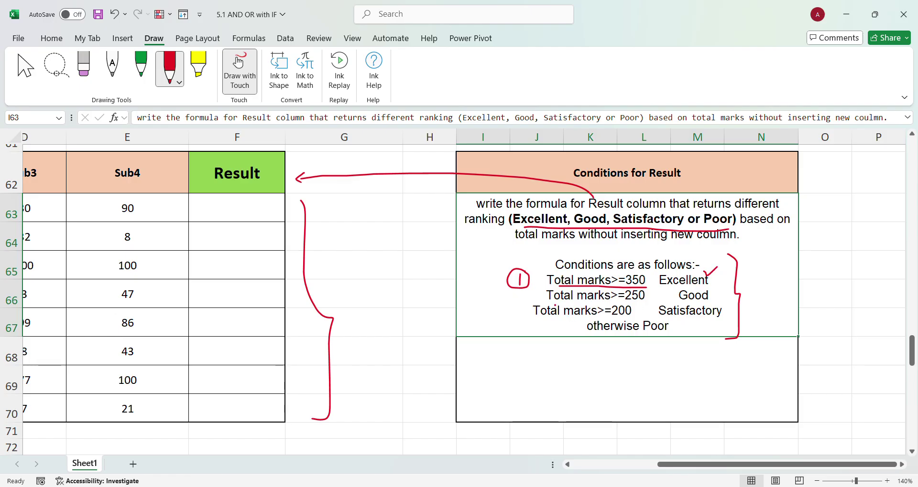
{"action": "left_click_drag", "start_coordinate": [551, 302], "coordinate": [642, 300]}
{"action": "left_click_drag", "start_coordinate": [711, 294], "coordinate": [727, 289]}
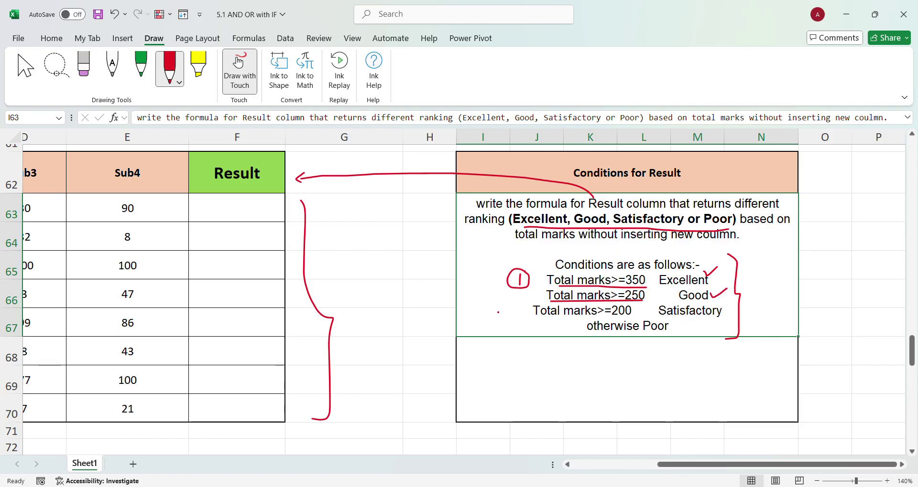
{"action": "mouse_move", "coordinate": [515, 297]}
{"action": "left_mouse_down"}
{"action": "mouse_move", "coordinate": [526, 306]}
{"action": "mouse_move", "coordinate": [505, 298]}
{"action": "mouse_move", "coordinate": [525, 306]}
{"action": "mouse_move", "coordinate": [509, 331]}
{"action": "mouse_move", "coordinate": [502, 321]}
{"action": "mouse_move", "coordinate": [514, 317]}
{"action": "mouse_move", "coordinate": [626, 316]}
{"action": "left_mouse_up"}
{"action": "left_click_drag", "start_coordinate": [725, 316], "coordinate": [739, 313]}
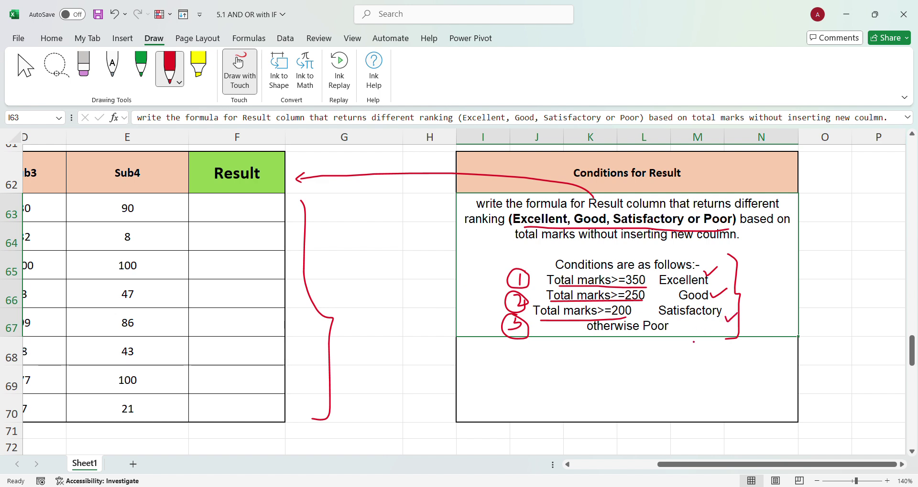
{"action": "left_click_drag", "start_coordinate": [677, 326], "coordinate": [689, 321]}
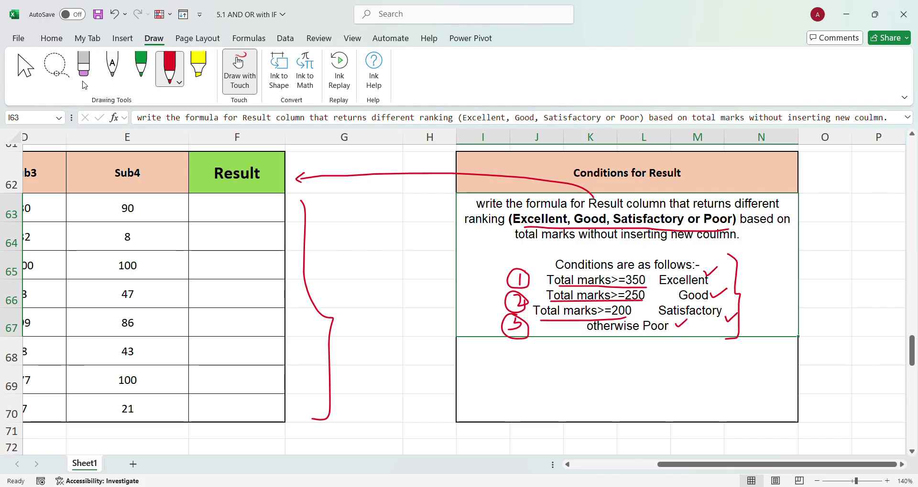
Add red ink ticks beside the first student's name and the Sub1 to Sub4 marks in row 63.
{"action": "left_click", "coordinate": [25, 71]}
{"action": "left_click_drag", "start_coordinate": [674, 464], "coordinate": [590, 464]}
{"action": "left_click", "coordinate": [168, 67]}
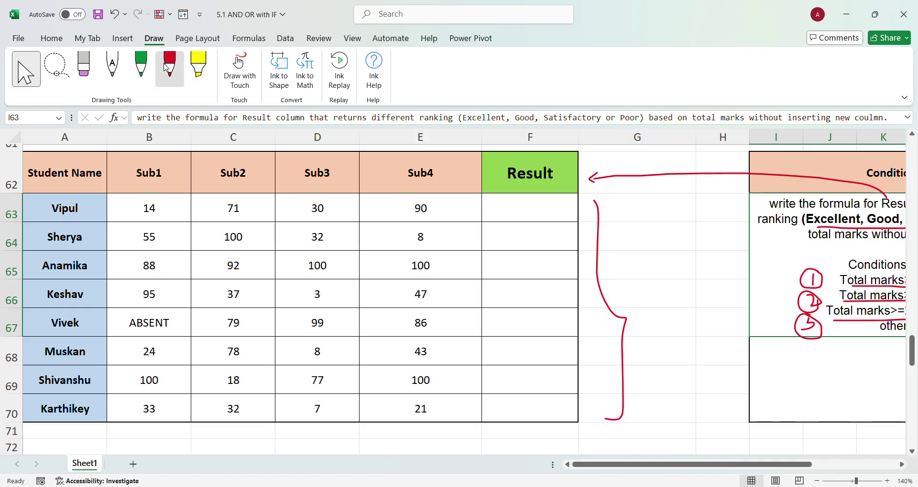
{"action": "left_click_drag", "start_coordinate": [92, 206], "coordinate": [101, 202]}
{"action": "left_click_drag", "start_coordinate": [168, 203], "coordinate": [177, 199]}
{"action": "left_click_drag", "start_coordinate": [248, 202], "coordinate": [267, 197]}
{"action": "left_click_drag", "start_coordinate": [325, 203], "coordinate": [338, 197]}
{"action": "left_click_drag", "start_coordinate": [425, 204], "coordinate": [449, 198]}
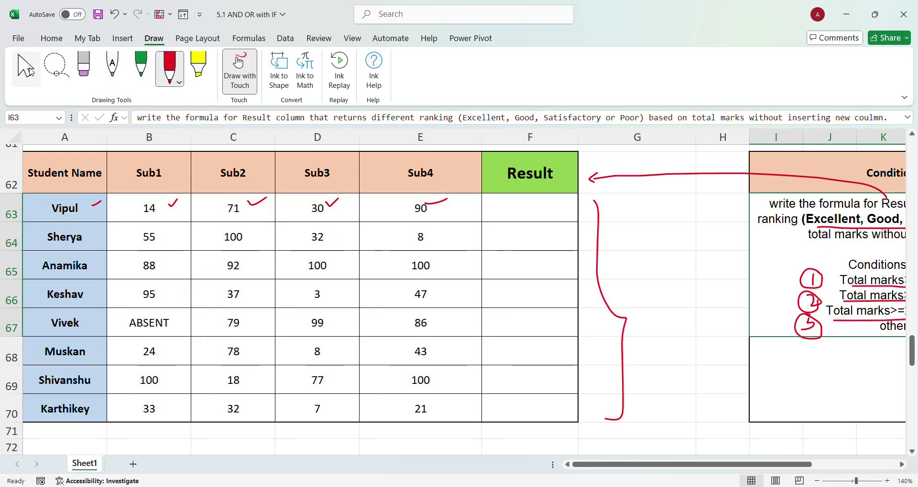
Erase the red ticks from the first student's name and four subject marks in row 63.
{"action": "left_click", "coordinate": [29, 71]}
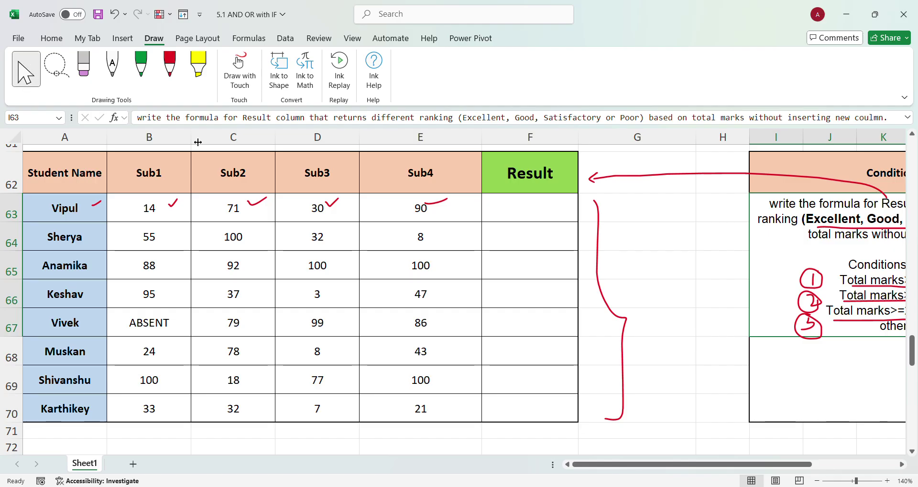
{"action": "left_click", "coordinate": [84, 67]}
{"action": "left_click", "coordinate": [171, 203]}
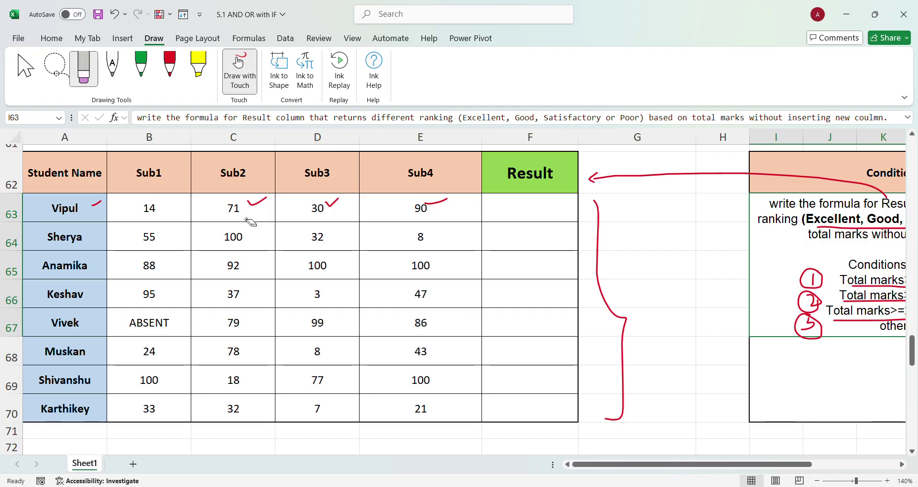
{"action": "left_click", "coordinate": [97, 203]}
{"action": "left_click", "coordinate": [331, 203]}
{"action": "left_click", "coordinate": [257, 201]}
{"action": "left_click", "coordinate": [437, 200]}
Erase the red brace and the arrow beside the Result column.
{"action": "left_click", "coordinate": [596, 210]}
{"action": "left_click", "coordinate": [598, 176]}
{"action": "left_click", "coordinate": [593, 177]}
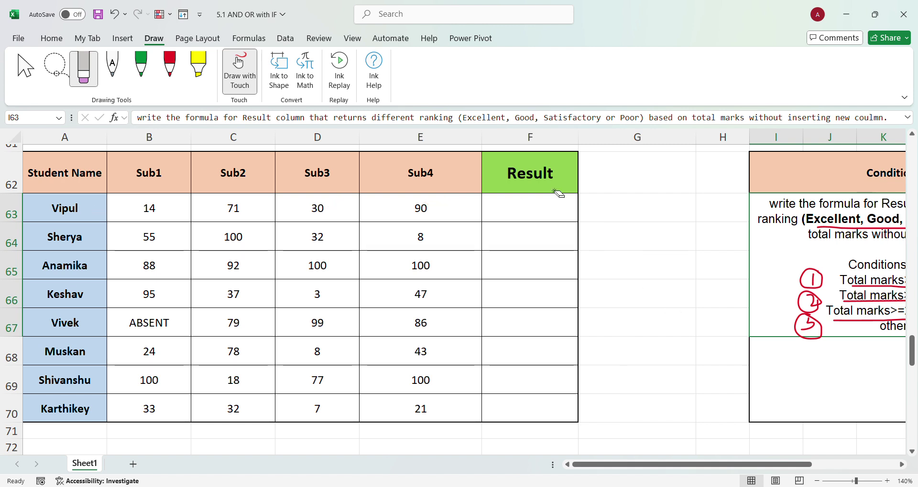
Begin the formula in F63 with =IF(SUM(B63:E63)>=350,"EXCELLENT" as the first ranking condition.
{"action": "left_click", "coordinate": [26, 68]}
{"action": "left_click", "coordinate": [510, 212]}
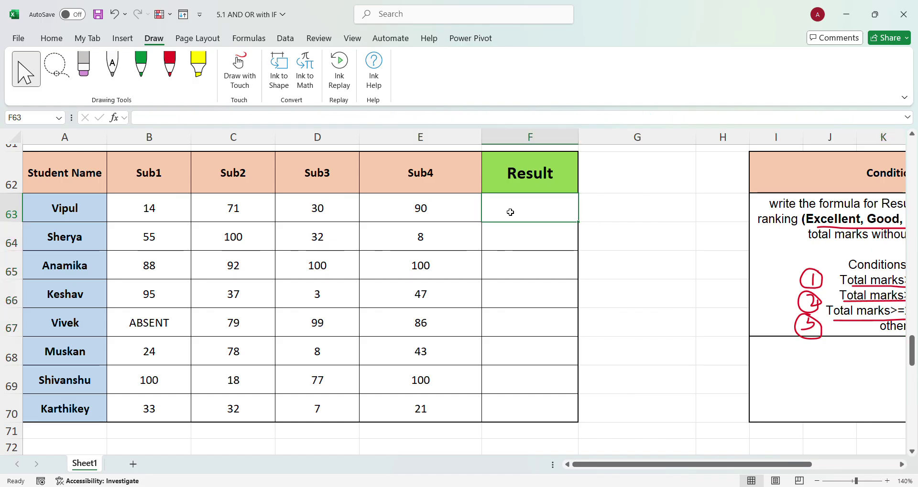
{"action": "type", "text": "="}
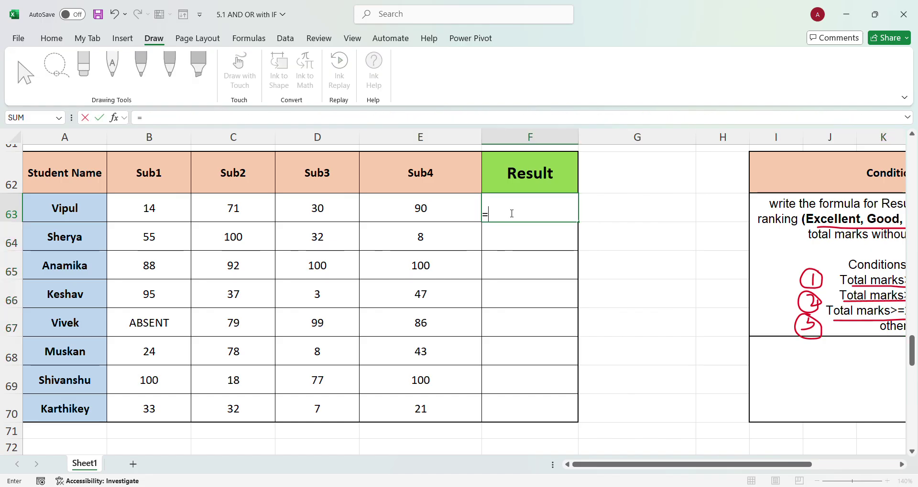
{"action": "type", "text": "IF("}
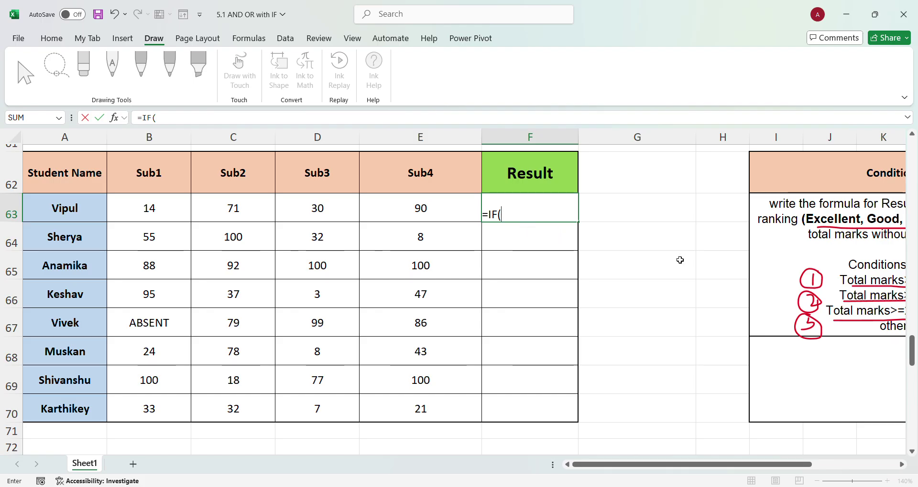
{"action": "type", "text": "SUM("}
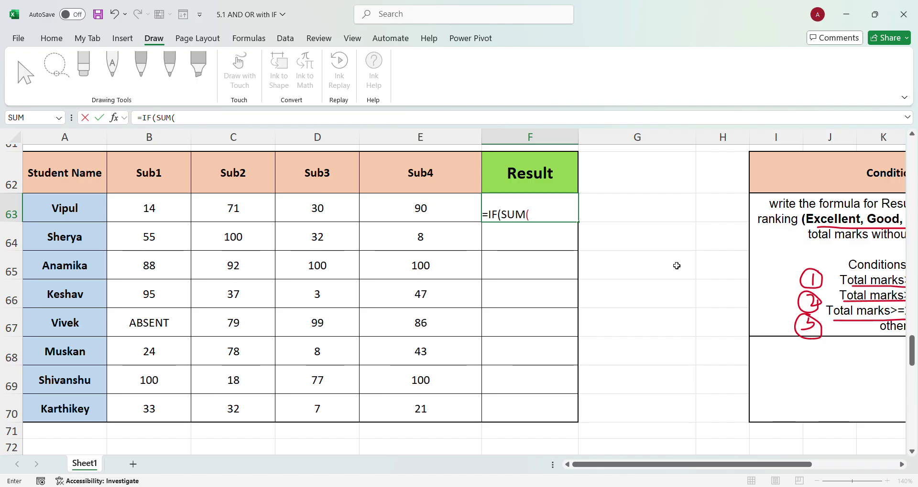
{"action": "left_click_drag", "start_coordinate": [155, 220], "coordinate": [424, 221]}
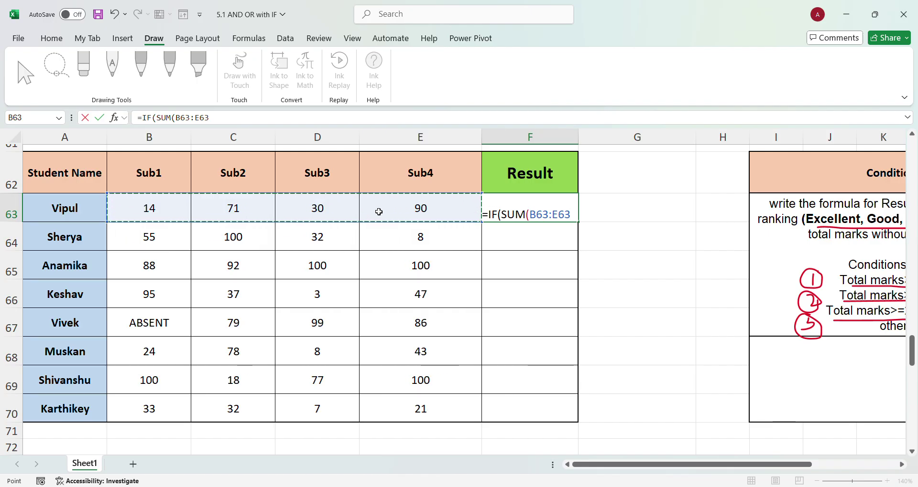
{"action": "type", "text": ")>"}
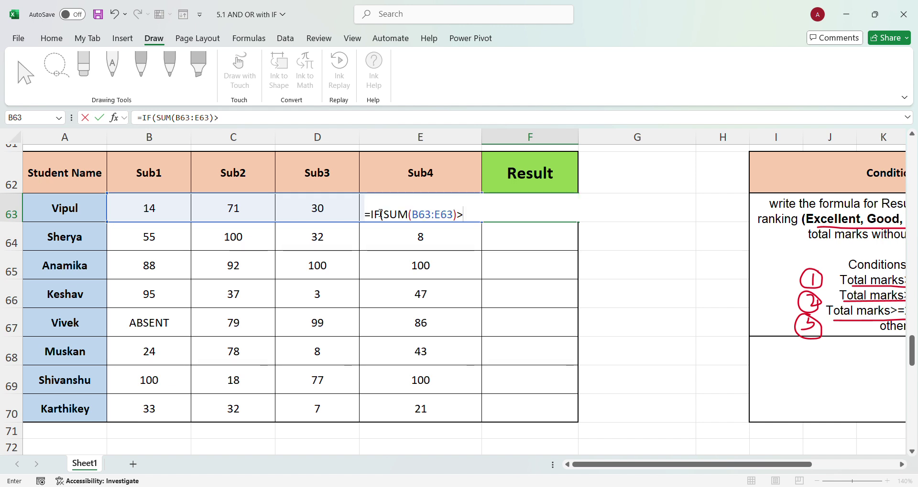
{"action": "type", "text": "=350\"E"}
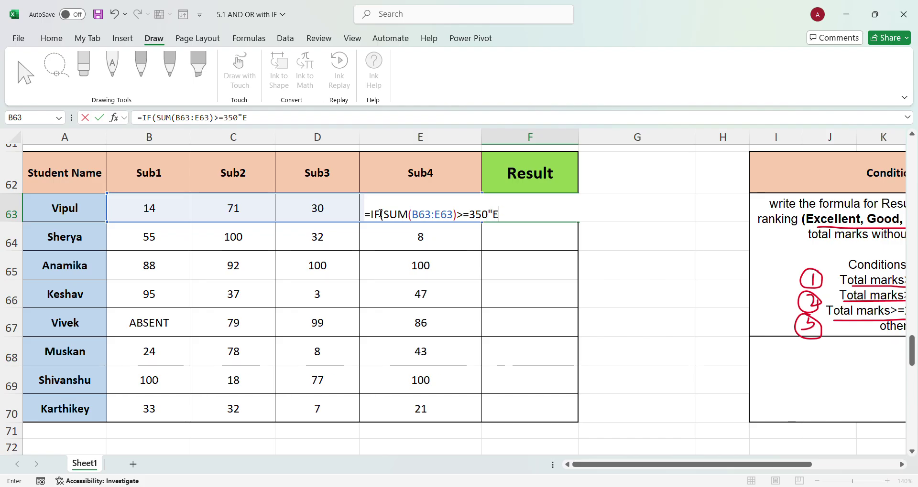
{"action": "type", "text": "XCELLENT\""}
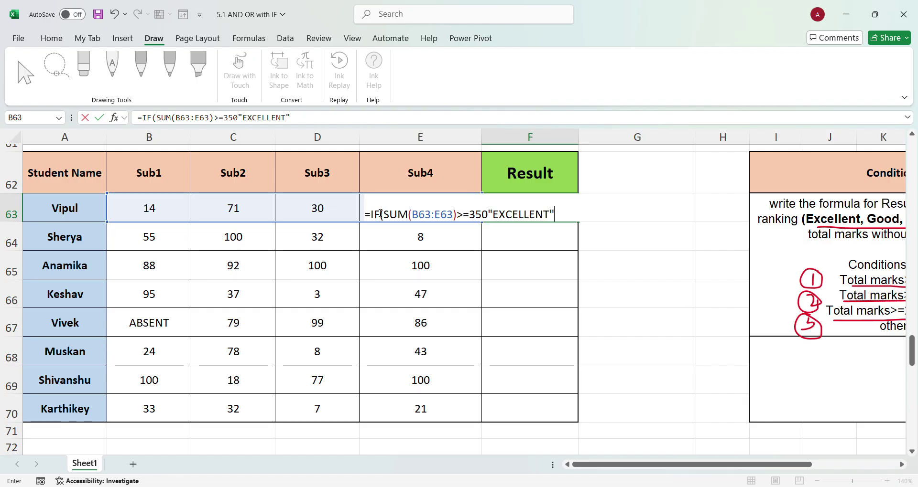
{"action": "left_click", "coordinate": [494, 215]}
{"action": "type", "text": ","}
{"action": "left_click", "coordinate": [574, 218]}
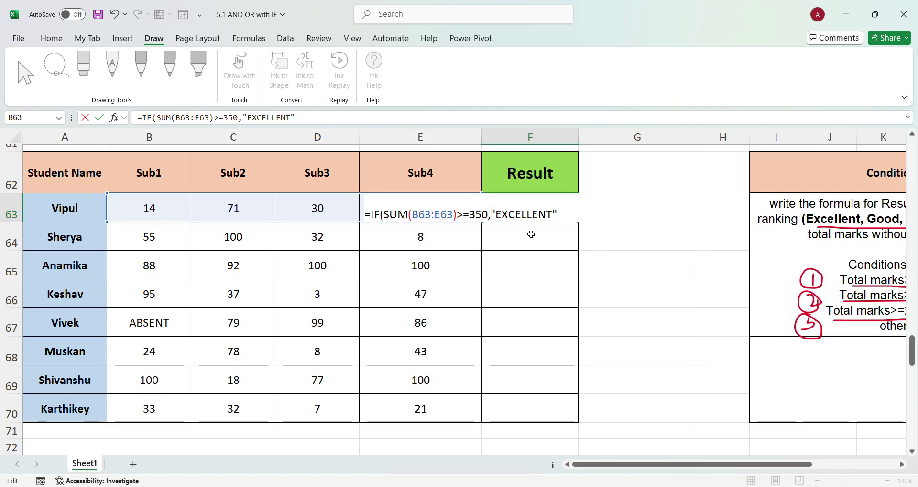
Nest a second condition in the F63 formula: IF(SUM(B63:E63)>=250,"GOOD", and open another IF after it.
{"action": "type", "text": "IF"}
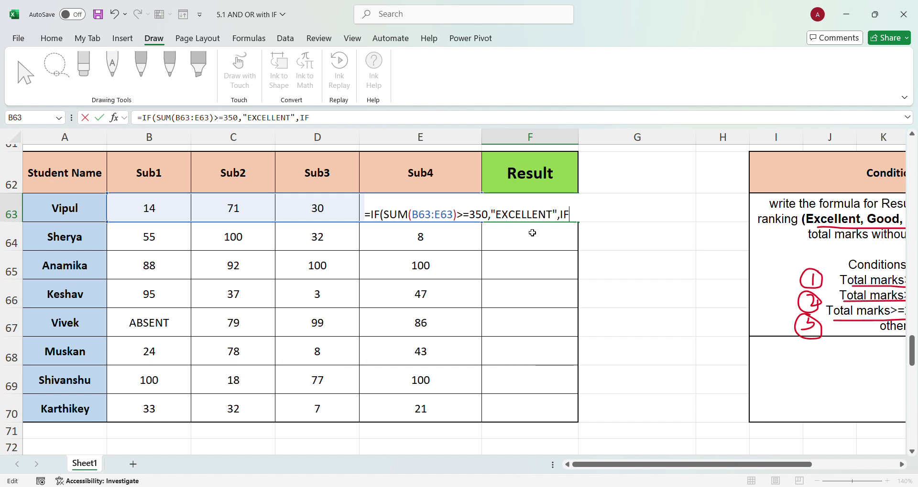
{"action": "type", "text": "(SUM("}
{"action": "left_click_drag", "start_coordinate": [138, 217], "coordinate": [410, 216]}
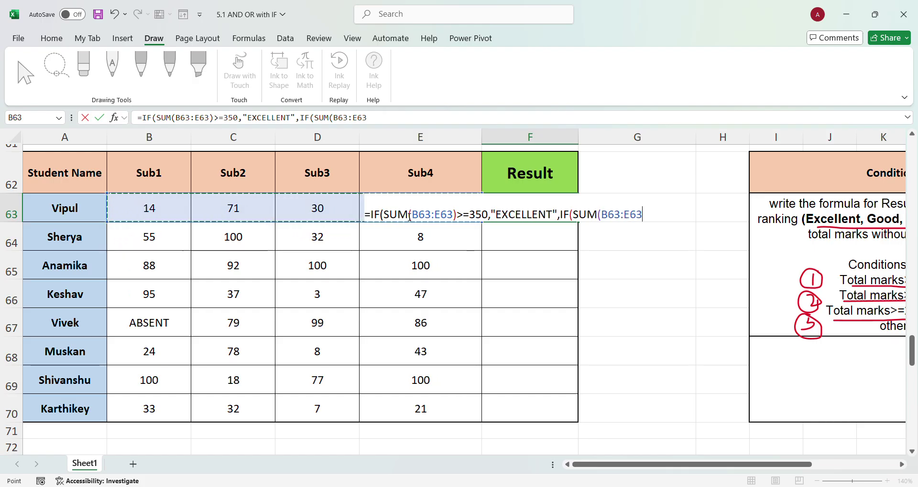
{"action": "type", "text": ")>=250"}
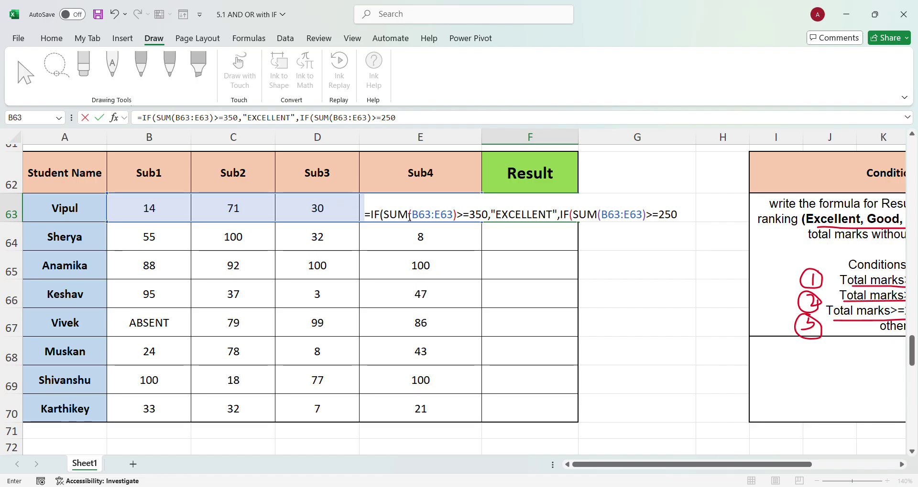
{"action": "type", "text": ",\"GOOD\",IF"}
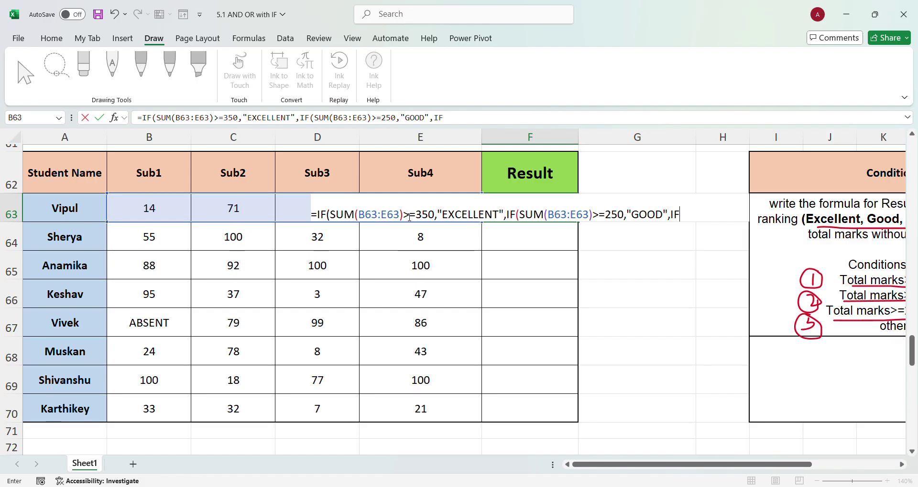
Complete the third nested condition in the F63 formula as SUM(B63:E63)>=200 returning "SATISFACTORY".
{"action": "type", "text": "("}
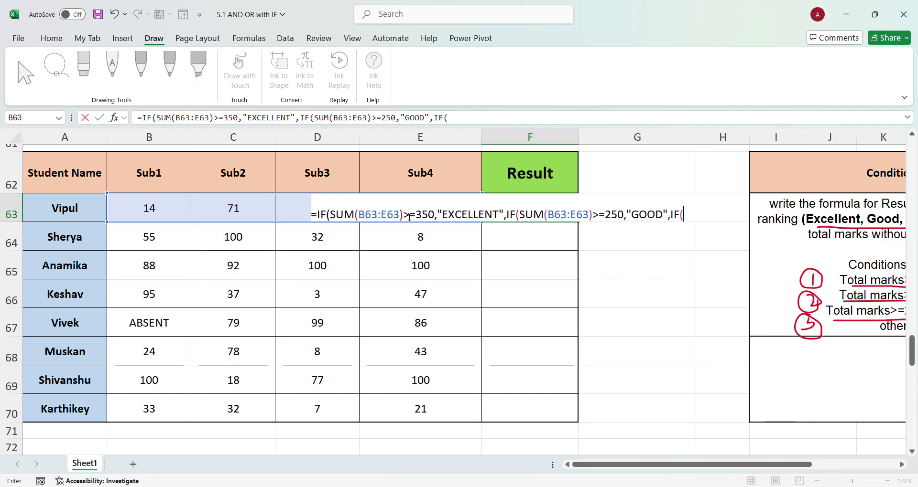
{"action": "type", "text": "SUM("}
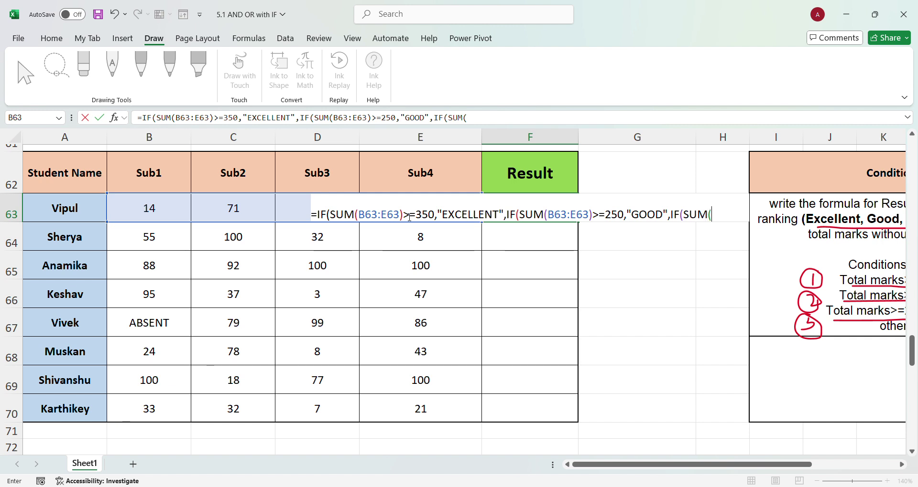
{"action": "left_click_drag", "start_coordinate": [158, 211], "coordinate": [424, 210]}
{"action": "type", "text": ")>=20"}
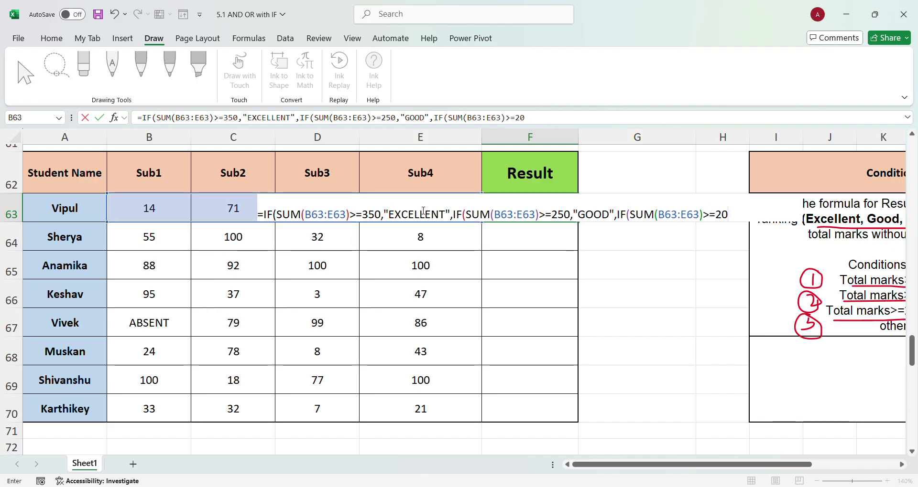
{"action": "type", "text": "0,\"SATISFACTORY\""}
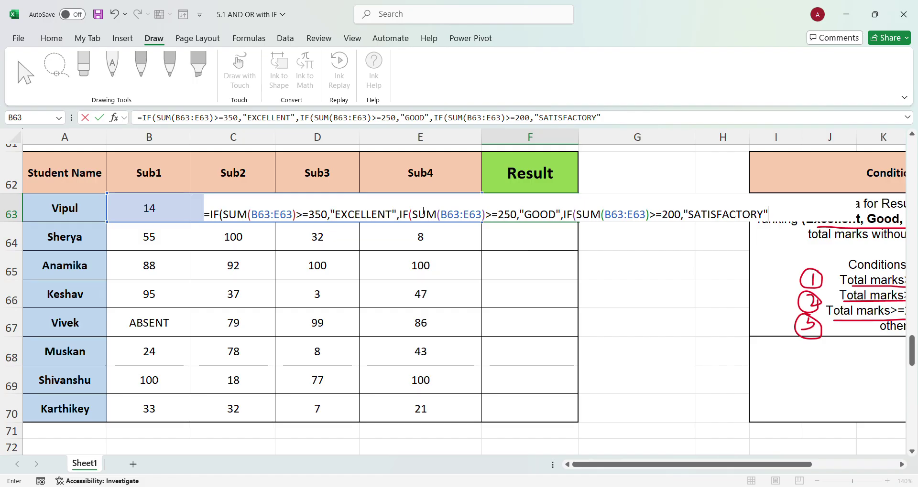
Add "POOR" as the otherwise result of the F63 formula and close all three IF functions.
{"action": "type", "text": ",\""}
{"action": "left_click_drag", "start_coordinate": [679, 465], "coordinate": [702, 466]}
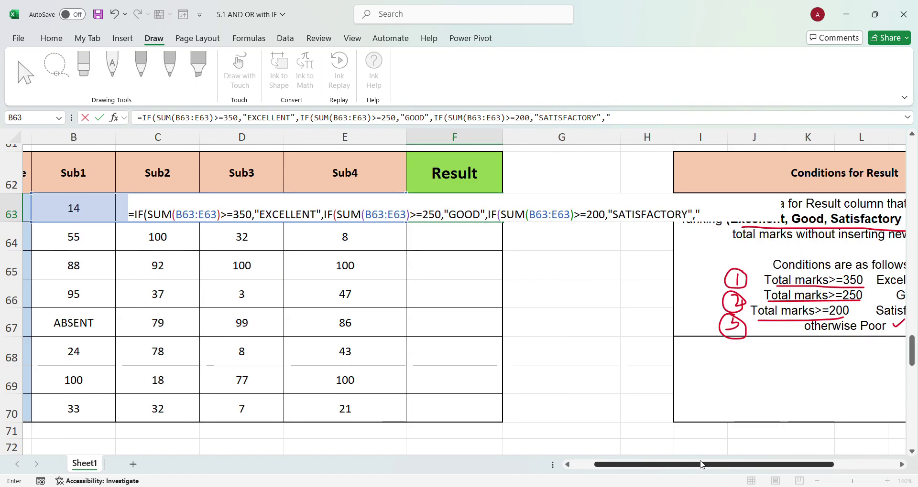
{"action": "type", "text": "POOR\""}
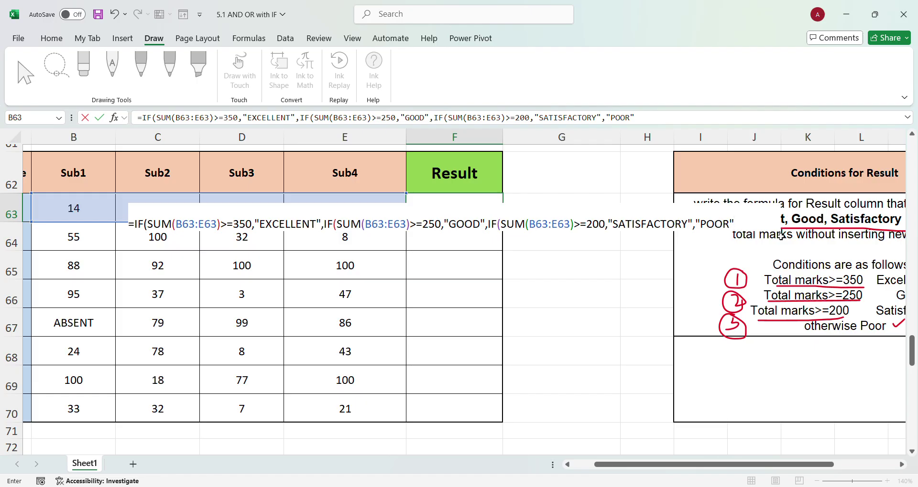
{"action": "type", "text": ")"}
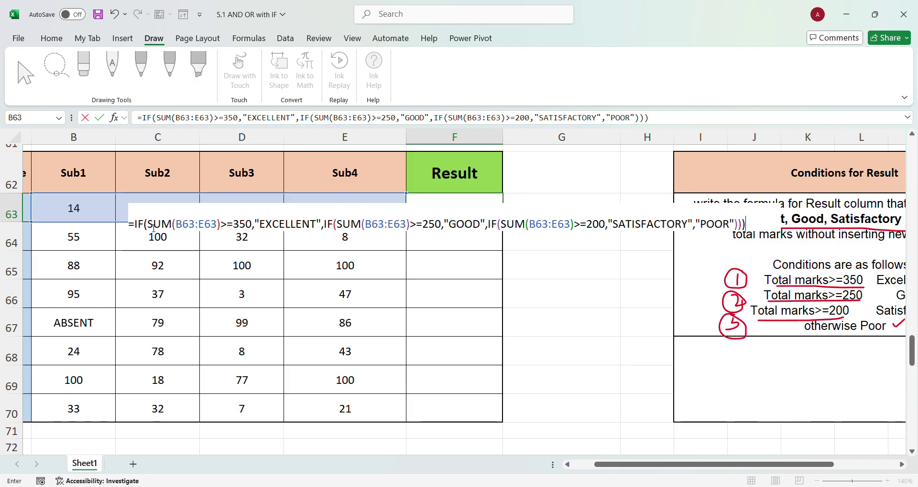
Review the three SUM(B63:E63) conditions in the F63 formula one by one, in the order 350, 250 and 200.
{"action": "left_click_drag", "start_coordinate": [148, 225], "coordinate": [312, 227]}
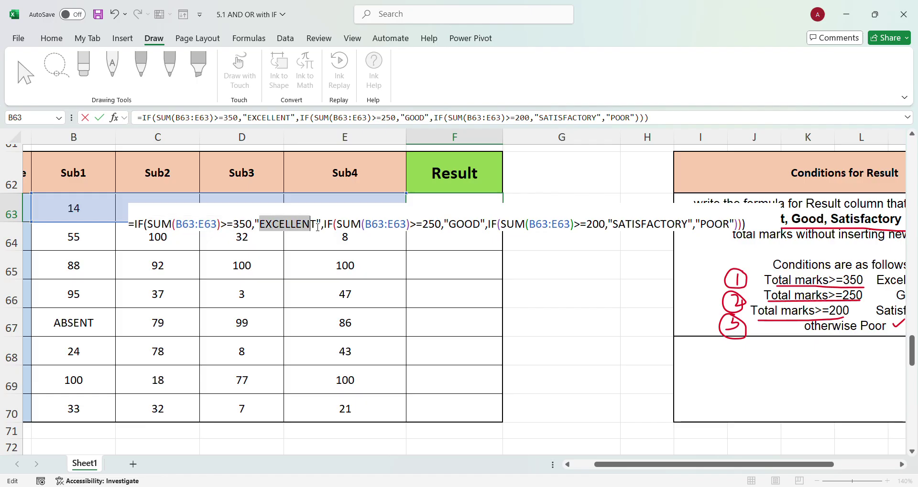
{"action": "left_click_drag", "start_coordinate": [148, 228], "coordinate": [257, 228]}
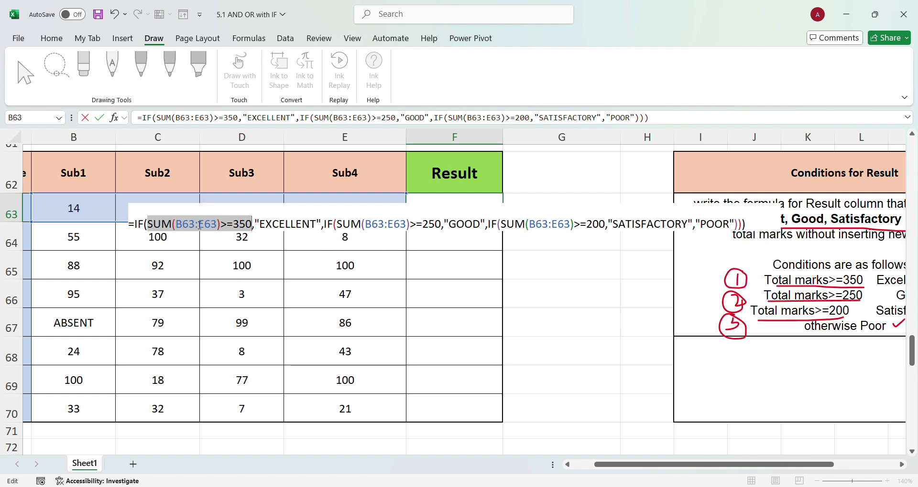
{"action": "left_click", "coordinate": [185, 224]}
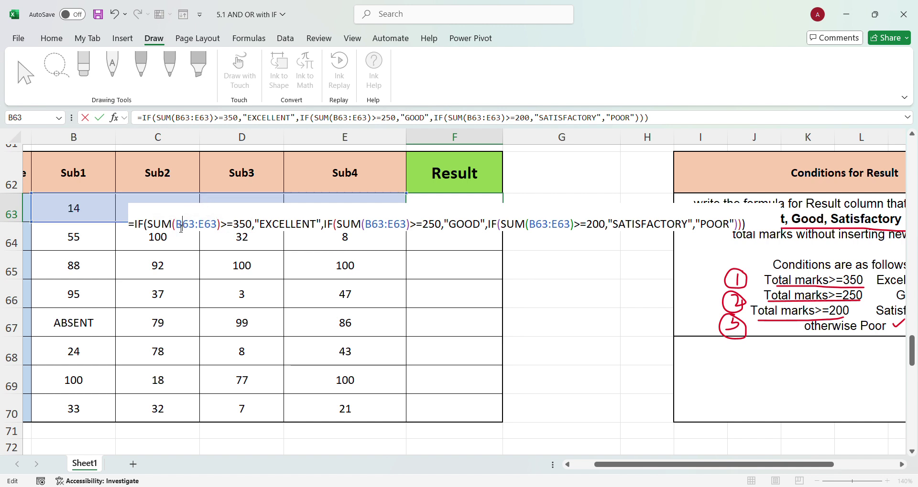
{"action": "left_click_drag", "start_coordinate": [147, 224], "coordinate": [254, 230]}
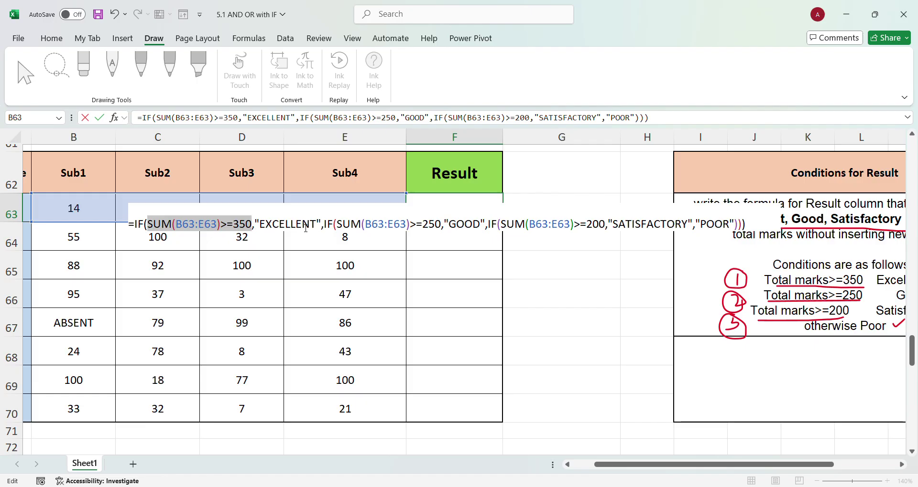
{"action": "left_click_drag", "start_coordinate": [336, 224], "coordinate": [432, 230]}
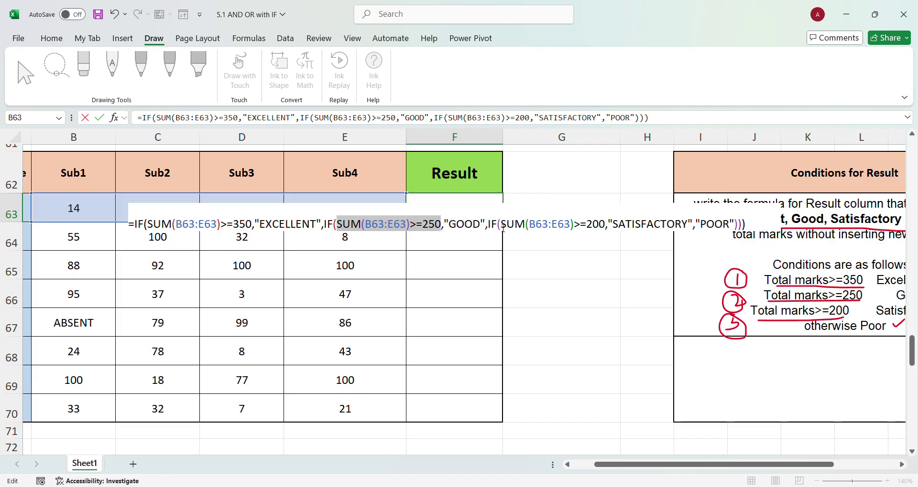
{"action": "left_click_drag", "start_coordinate": [500, 229], "coordinate": [606, 228]}
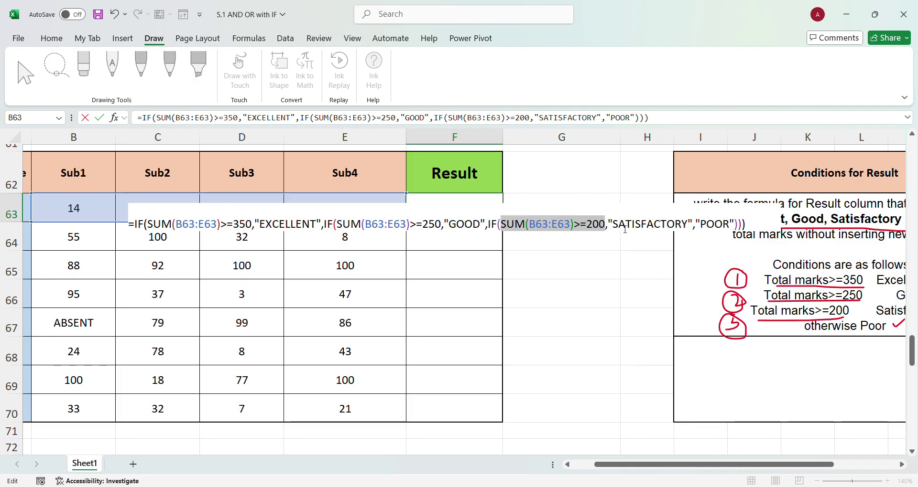
{"action": "left_click", "coordinate": [759, 233]}
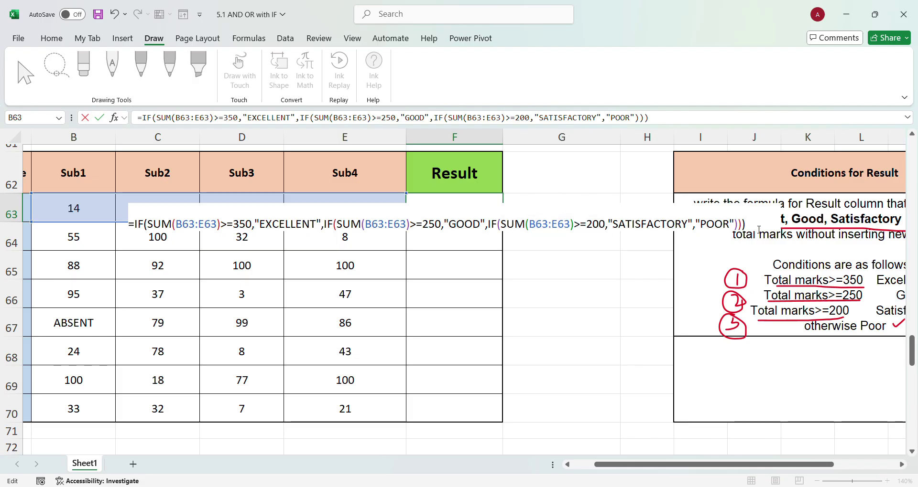
Commit the nested IF formula in F63 and fill it down the Result column through F70.
{"action": "key", "text": "Return"}
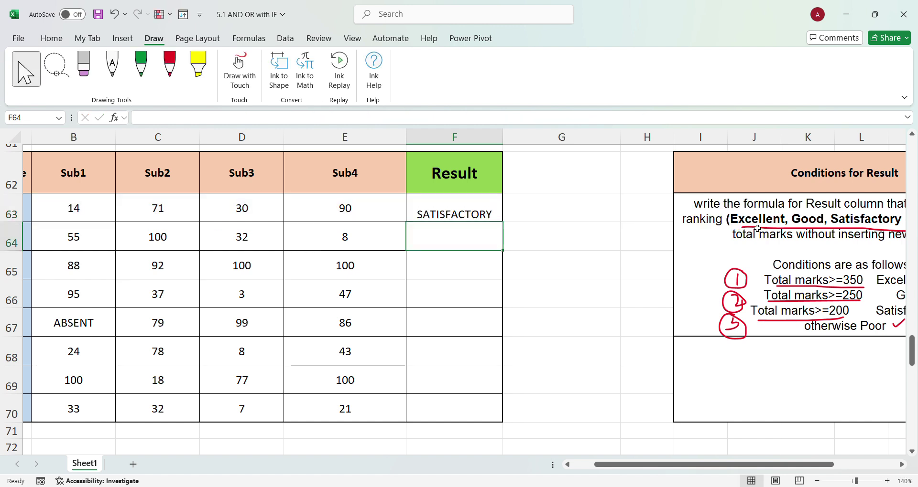
{"action": "left_click_drag", "start_coordinate": [451, 210], "coordinate": [449, 412]}
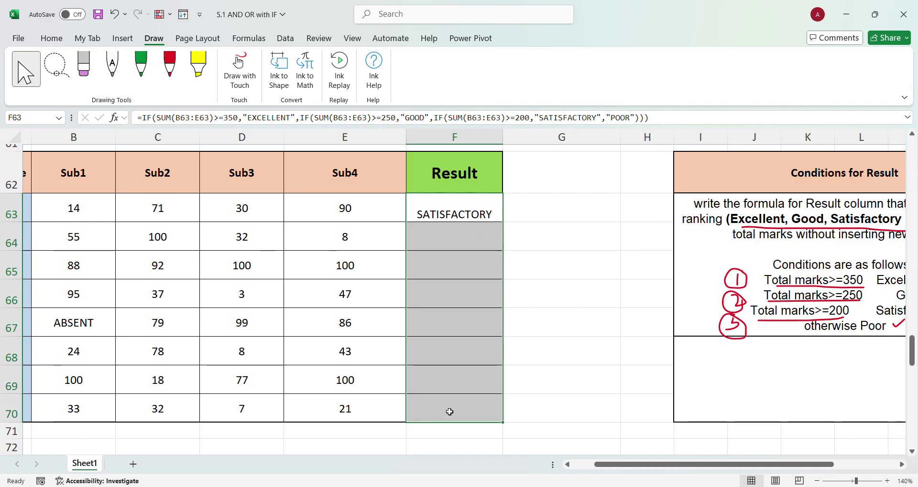
{"action": "key", "text": "ctrl+d"}
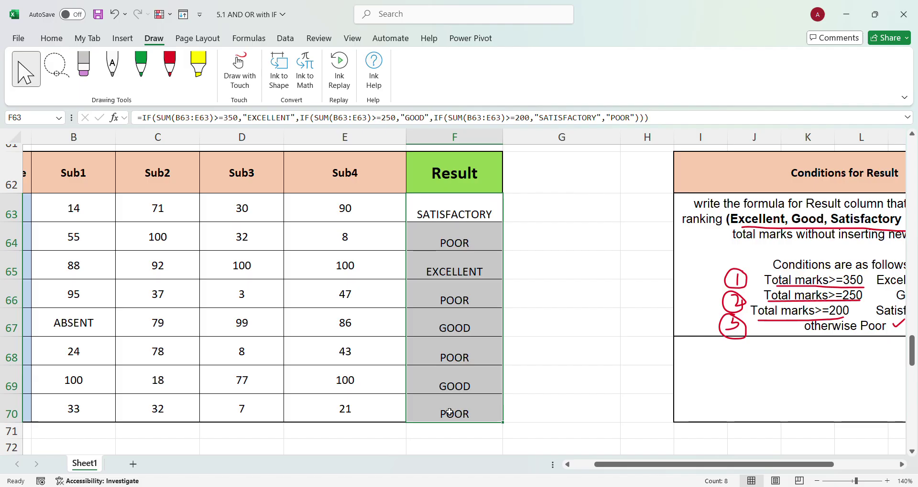
Examine the >=350 and >=250 conditions in the F65 formula, leaving the formula unedited.
{"action": "double_click", "coordinate": [457, 277]}
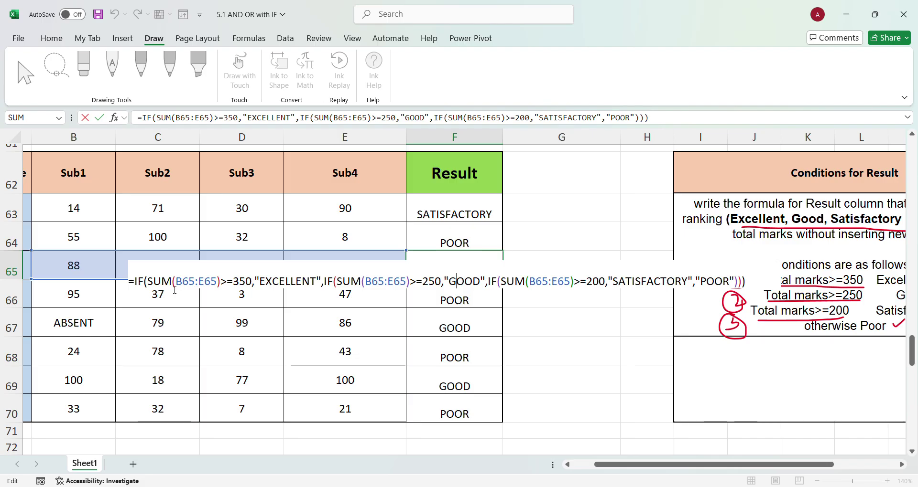
{"action": "left_click_drag", "start_coordinate": [146, 282], "coordinate": [256, 283]}
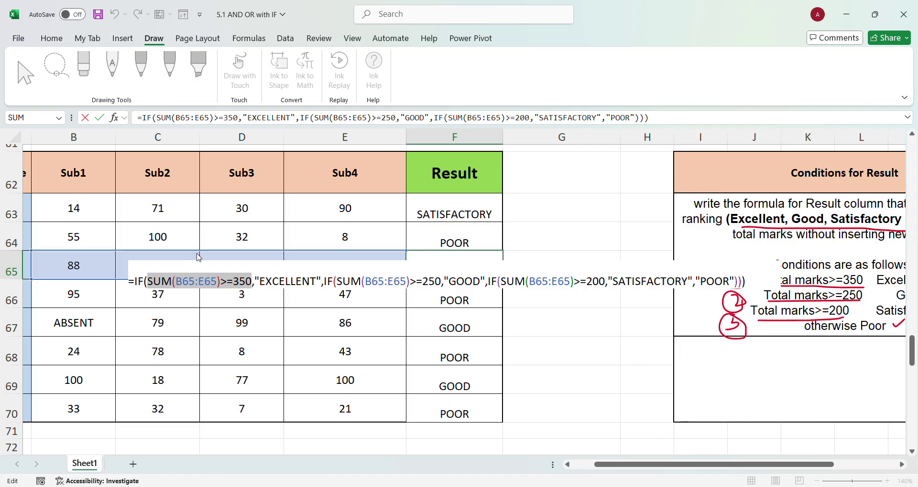
{"action": "left_click_drag", "start_coordinate": [336, 283], "coordinate": [447, 288]}
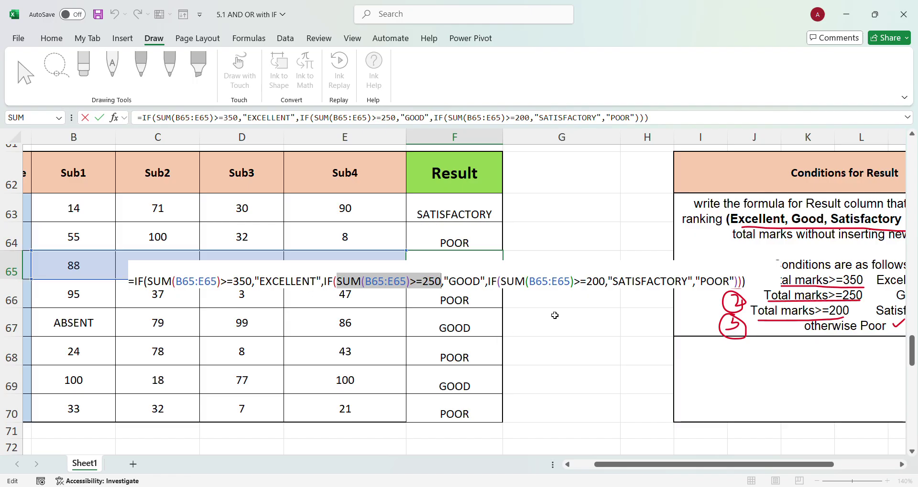
{"action": "left_click", "coordinate": [255, 285]}
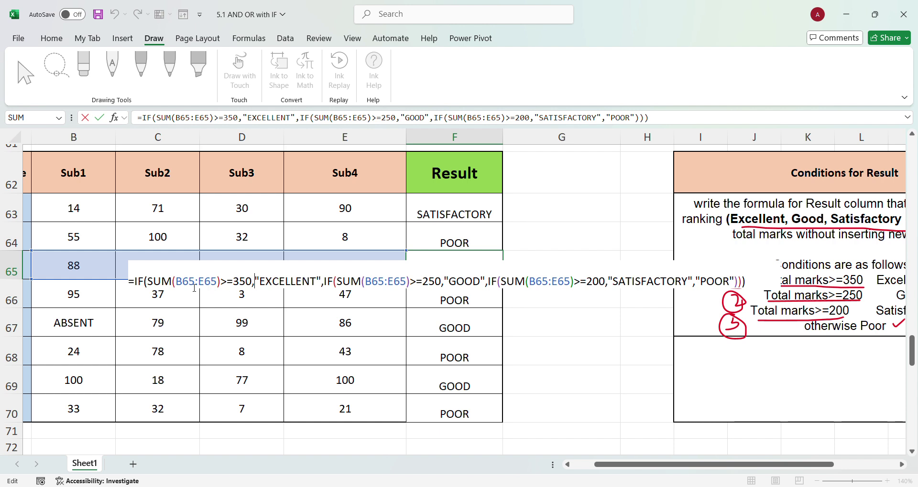
{"action": "left_click_drag", "start_coordinate": [144, 286], "coordinate": [257, 287]}
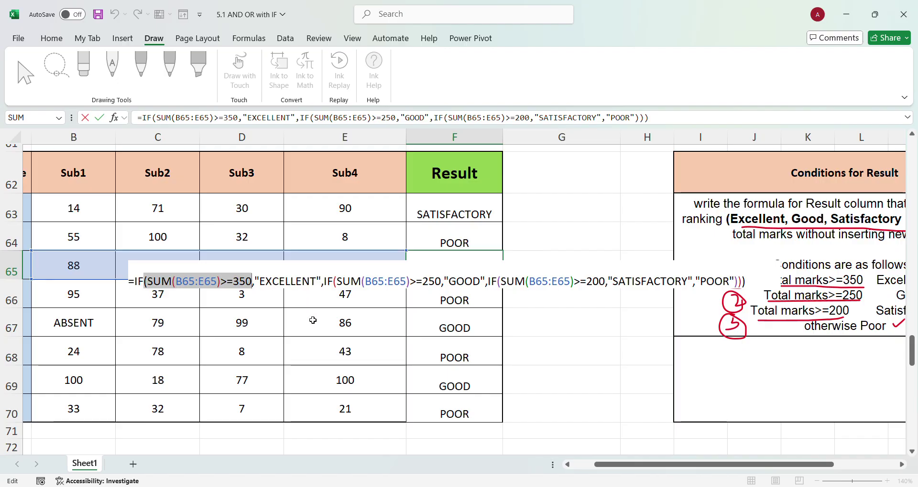
{"action": "key", "text": "Escape"}
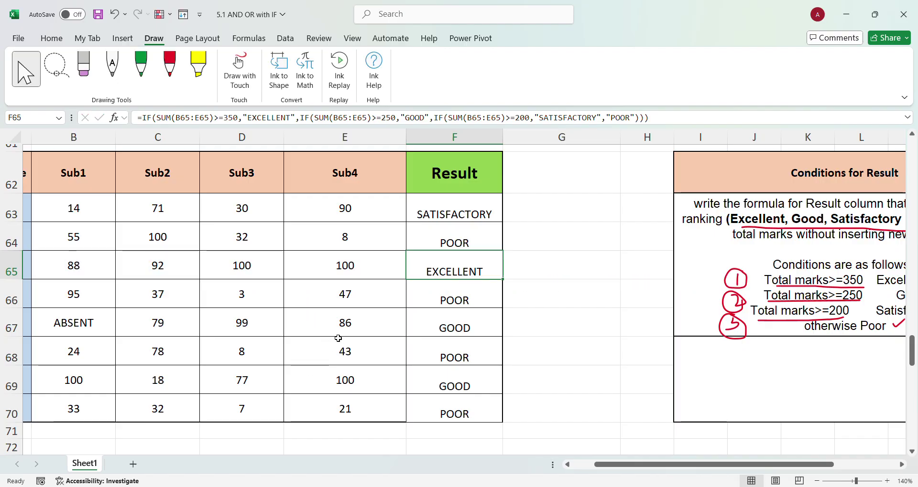
Trace the F64 formula through its >=350, >=250 and >=200 conditions to the "POOR" argument without editing it.
{"action": "double_click", "coordinate": [442, 245]}
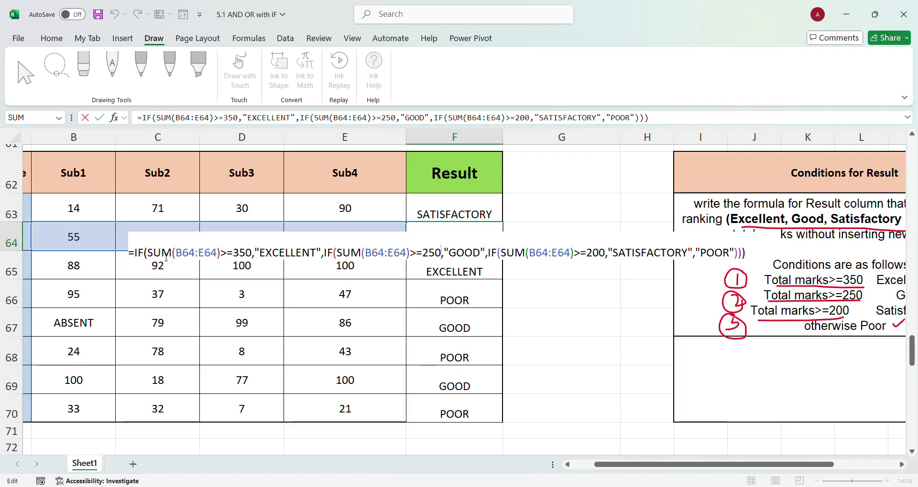
{"action": "left_click_drag", "start_coordinate": [148, 253], "coordinate": [239, 253]}
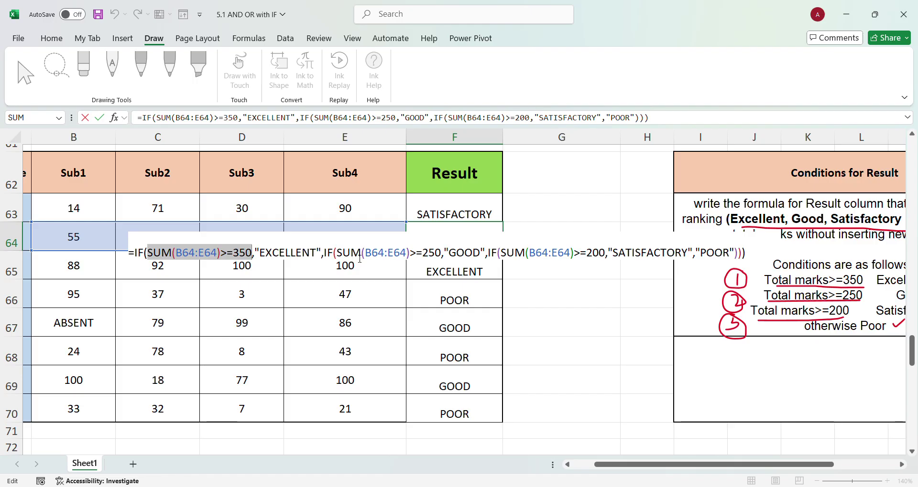
{"action": "left_click_drag", "start_coordinate": [333, 253], "coordinate": [440, 254]}
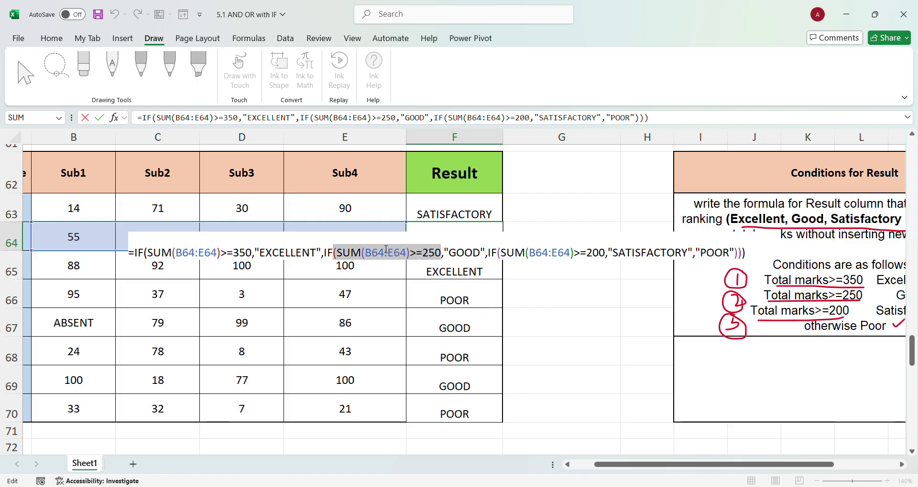
{"action": "left_click", "coordinate": [410, 256]}
{"action": "left_click_drag", "start_coordinate": [337, 256], "coordinate": [445, 257]}
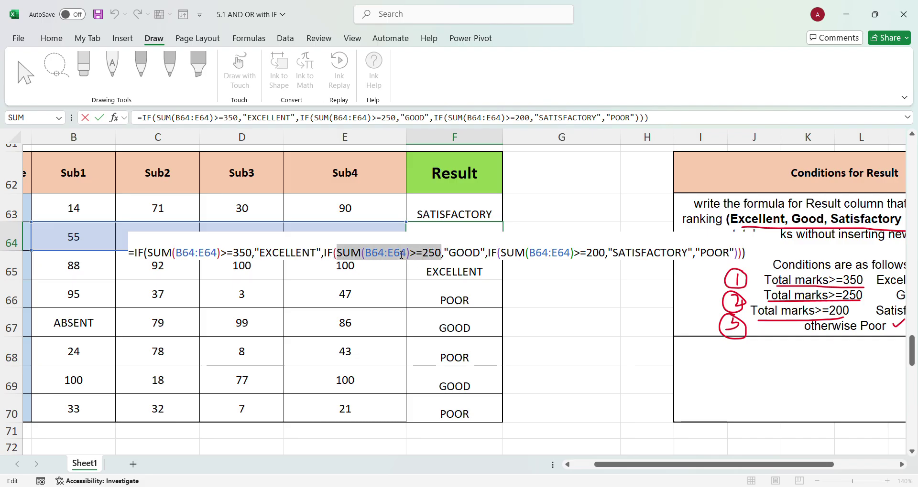
{"action": "left_click_drag", "start_coordinate": [501, 256], "coordinate": [605, 256]}
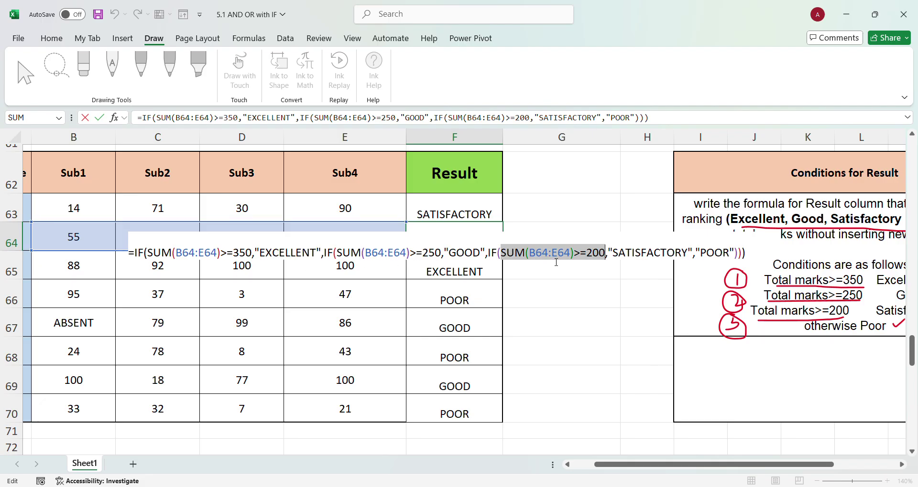
{"action": "left_click_drag", "start_coordinate": [700, 255], "coordinate": [731, 258]}
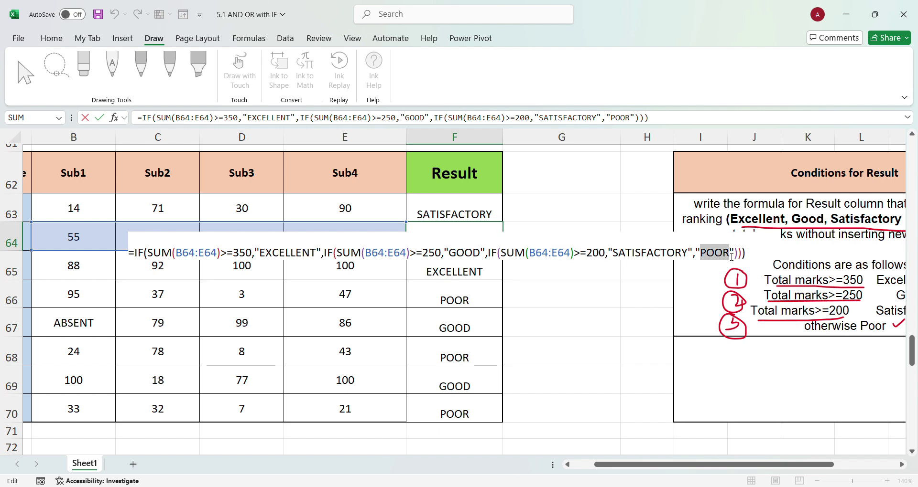
{"action": "key", "text": "Escape"}
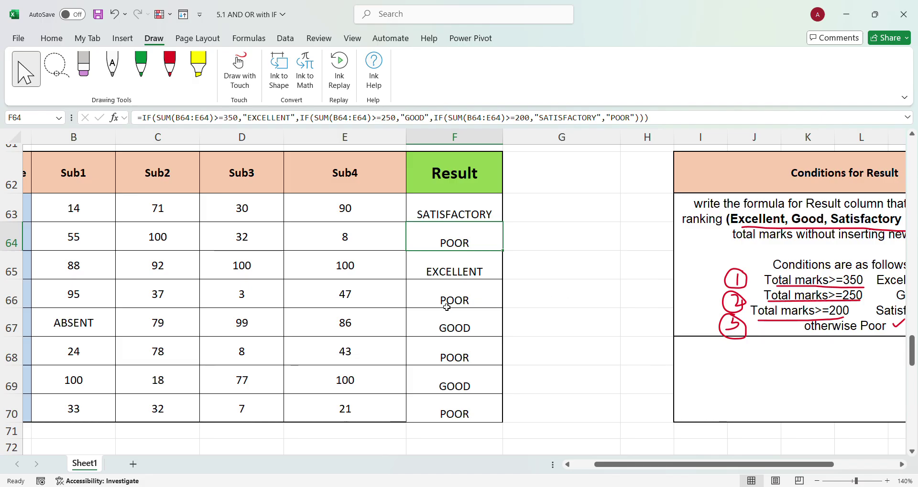
Go to the Remarks table below, look over its Total Marks column, and select the first Remarks cell, G75.
{"action": "scroll", "coordinate": [511, 292], "scroll_direction": "down", "scroll_amount": 5}
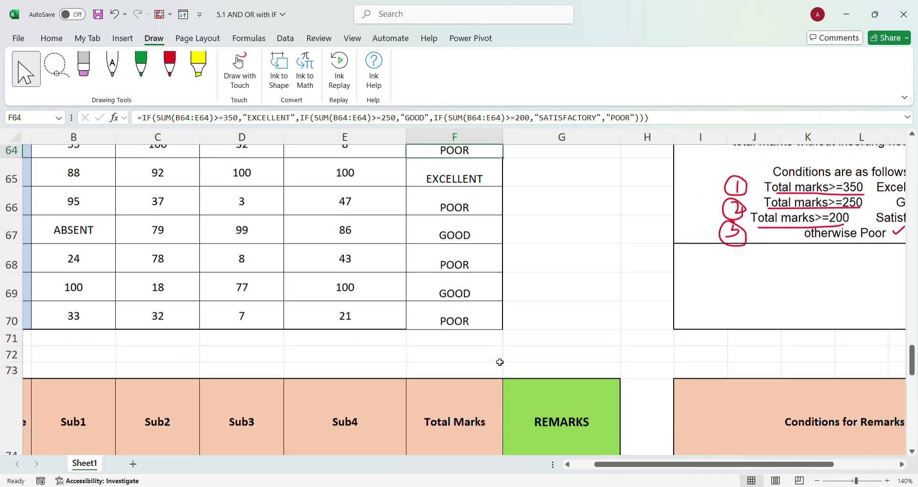
{"action": "scroll", "coordinate": [500, 368], "scroll_direction": "down", "scroll_amount": 1}
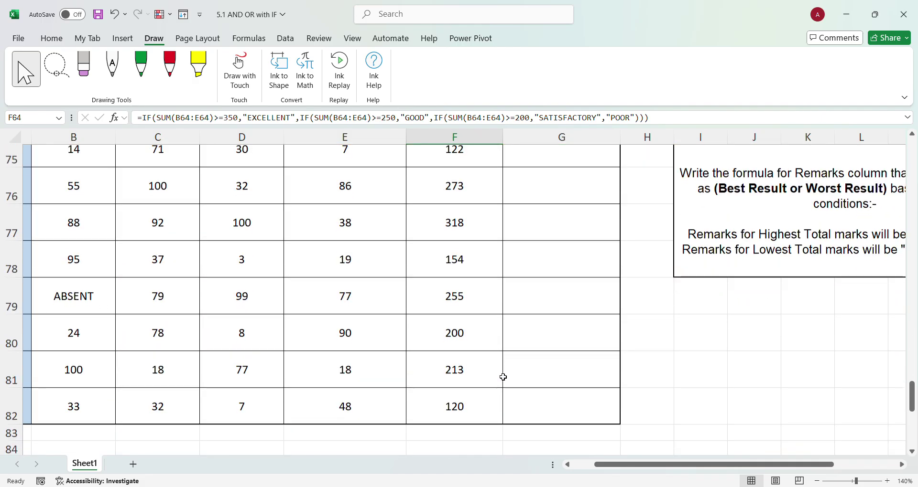
{"action": "scroll", "coordinate": [502, 377], "scroll_direction": "up", "scroll_amount": 2}
{"action": "left_click", "coordinate": [451, 184]}
{"action": "left_click_drag", "start_coordinate": [447, 242], "coordinate": [463, 433]}
{"action": "scroll", "coordinate": [562, 378], "scroll_direction": "up", "scroll_amount": 1}
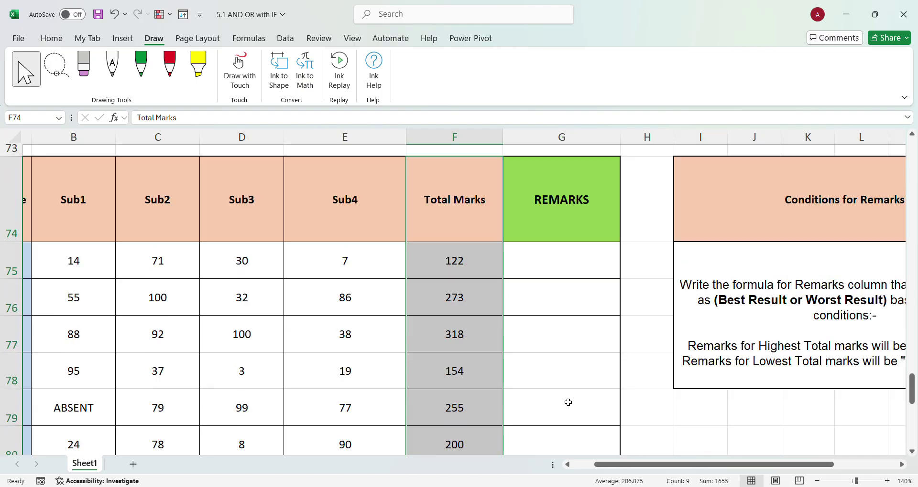
{"action": "left_click", "coordinate": [549, 264]}
With the red pen, underline "Best Result" and "Worst Result" in the Remarks conditions and draw an upward arrow above "Best Result".
{"action": "left_click_drag", "start_coordinate": [645, 467], "coordinate": [703, 466]}
{"action": "left_click", "coordinate": [170, 66]}
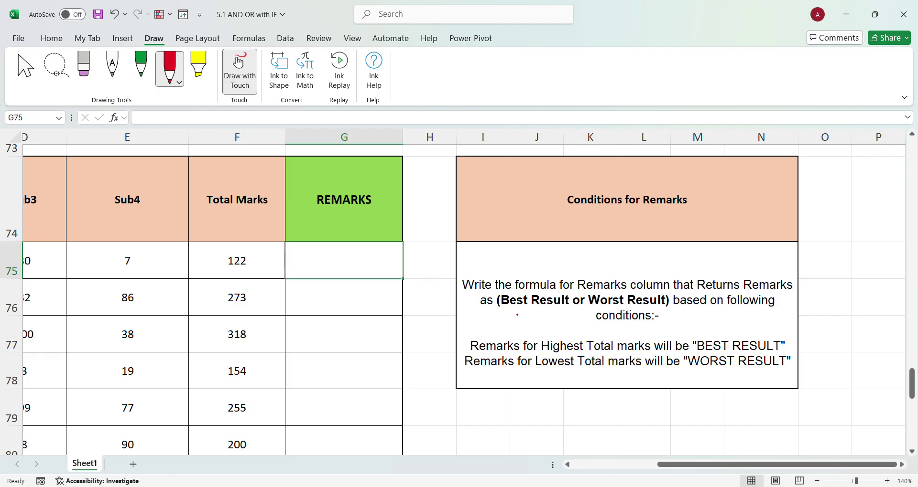
{"action": "left_click_drag", "start_coordinate": [502, 310], "coordinate": [656, 310]}
{"action": "mouse_move", "coordinate": [522, 298]}
{"action": "left_mouse_down"}
{"action": "mouse_move", "coordinate": [510, 267]}
{"action": "mouse_move", "coordinate": [533, 271]}
{"action": "left_mouse_up"}
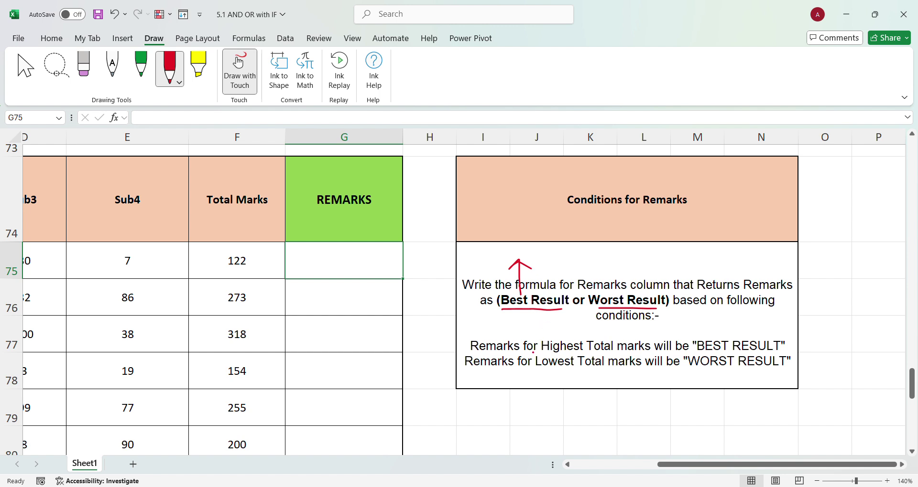
Underline "Highest Total marks", "BEST RESULT", "Lowest Total marks" and "WORST RESULT" in red ink in the Remarks conditions.
{"action": "left_click_drag", "start_coordinate": [548, 354], "coordinate": [649, 353]}
{"action": "left_click_drag", "start_coordinate": [703, 354], "coordinate": [780, 357]}
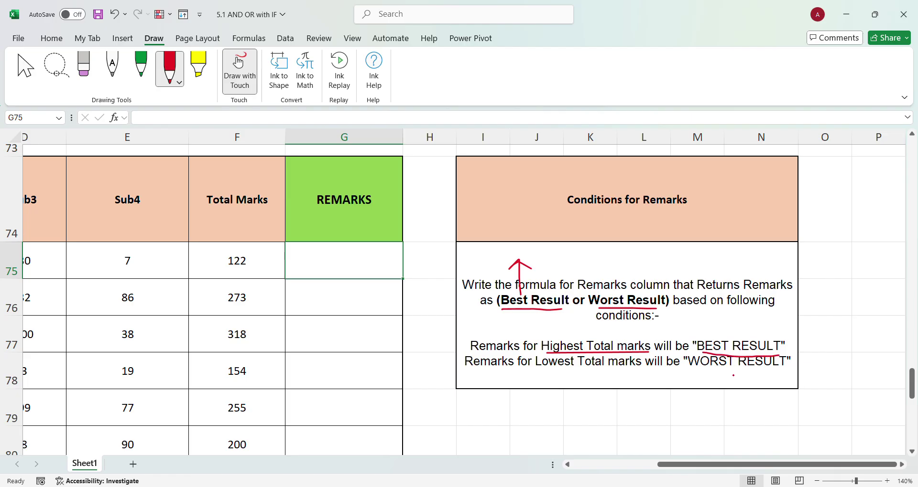
{"action": "left_click_drag", "start_coordinate": [538, 371], "coordinate": [634, 369]}
{"action": "left_click_drag", "start_coordinate": [700, 376], "coordinate": [779, 368]}
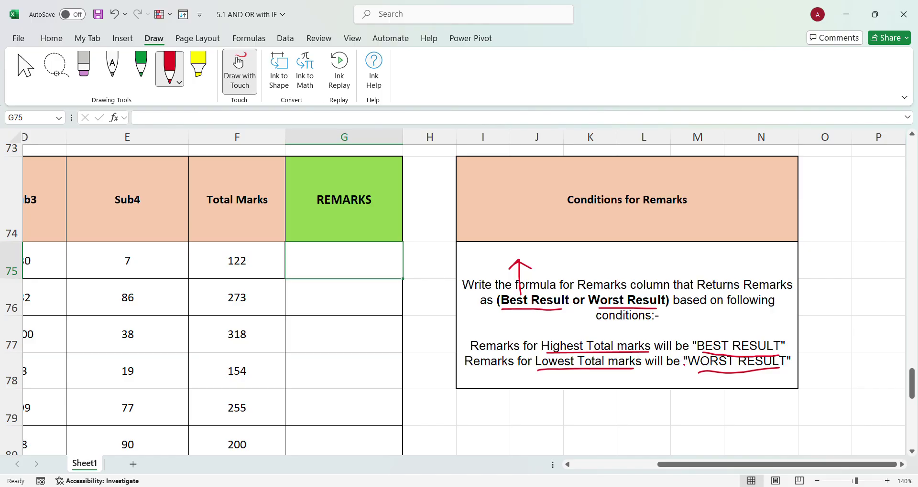
Stop inking, select the Total Marks in F75:F82, and look through them for the highest and lowest totals.
{"action": "left_click_drag", "start_coordinate": [688, 465], "coordinate": [636, 476]}
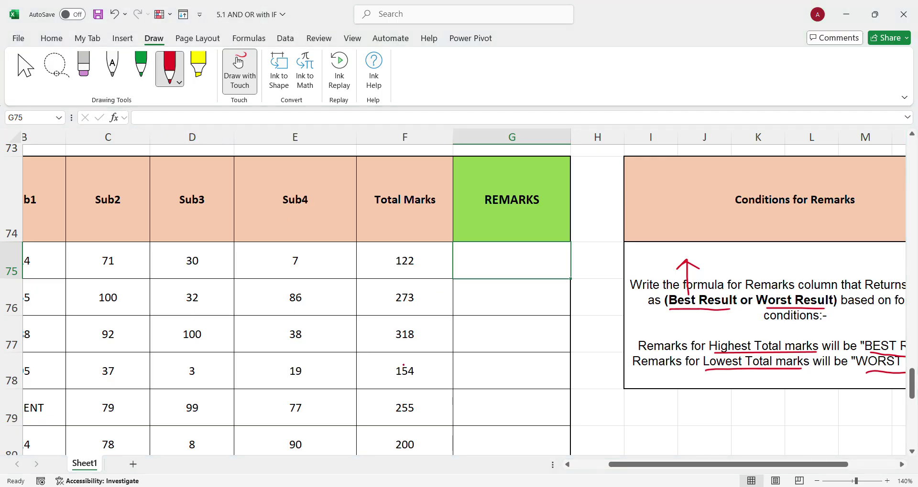
{"action": "left_click", "coordinate": [26, 69]}
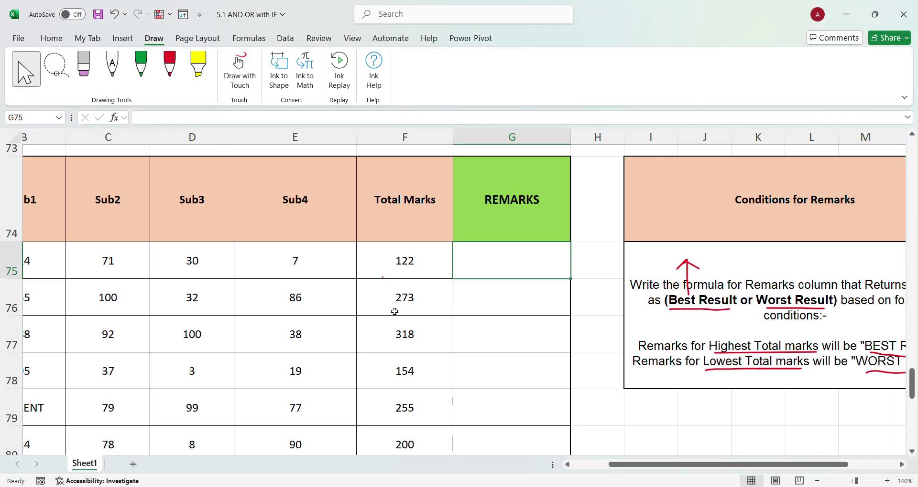
{"action": "left_click_drag", "start_coordinate": [401, 270], "coordinate": [387, 422]}
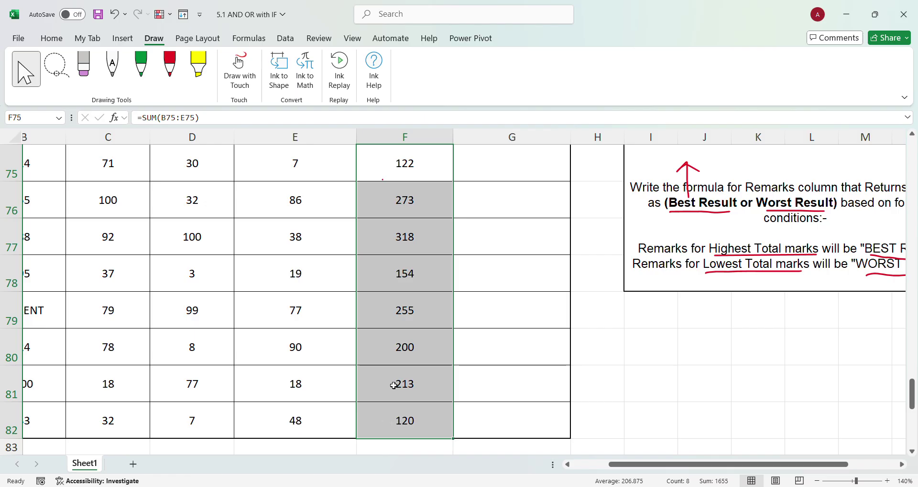
{"action": "scroll", "coordinate": [392, 380], "scroll_direction": "up", "scroll_amount": 1}
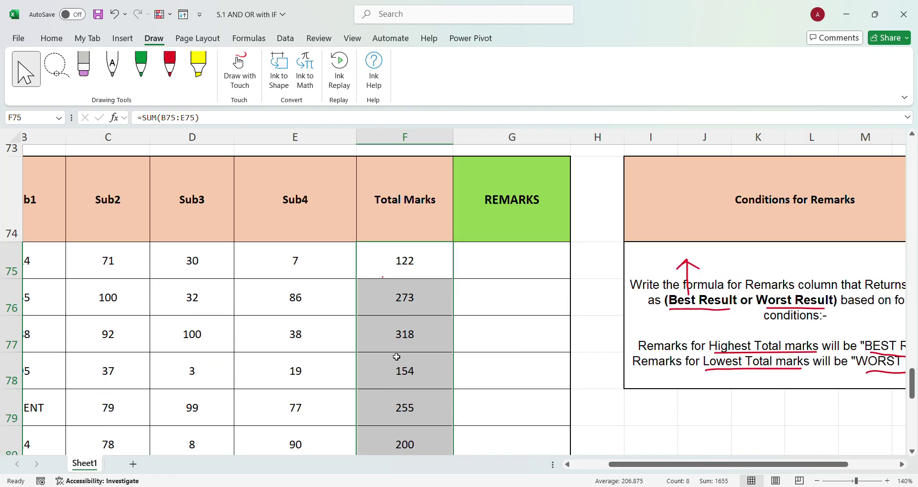
{"action": "scroll", "coordinate": [396, 357], "scroll_direction": "down", "scroll_amount": 1}
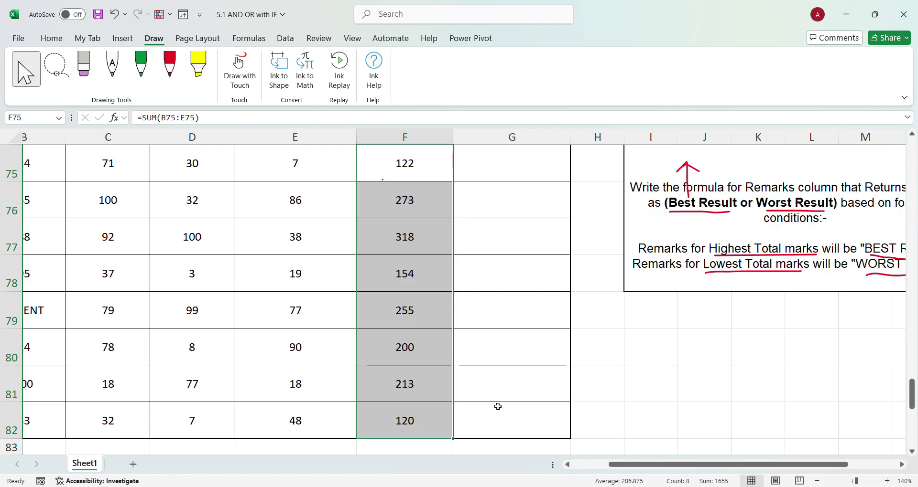
Start an IF formula in G75 that returns "BEST RESULT" when F75 equals MAX(F75:F82).
{"action": "scroll", "coordinate": [497, 404], "scroll_direction": "up", "scroll_amount": 2}
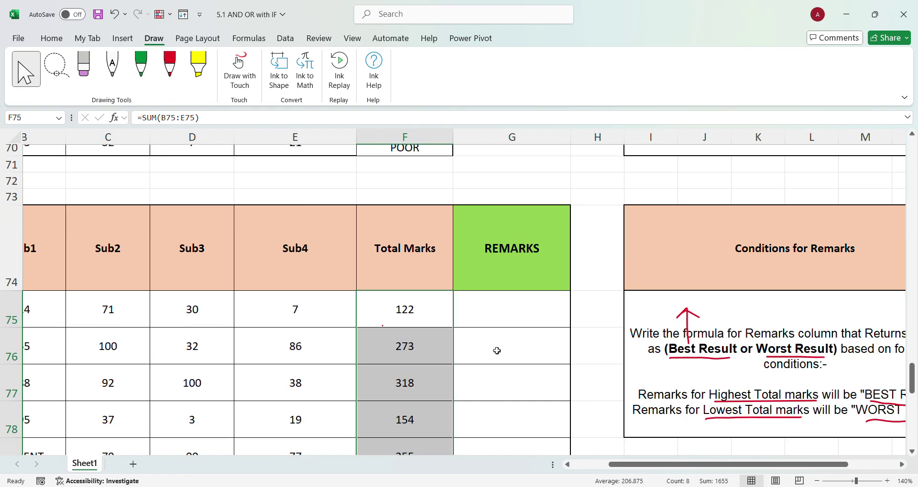
{"action": "left_click", "coordinate": [499, 314]}
{"action": "type", "text": "="}
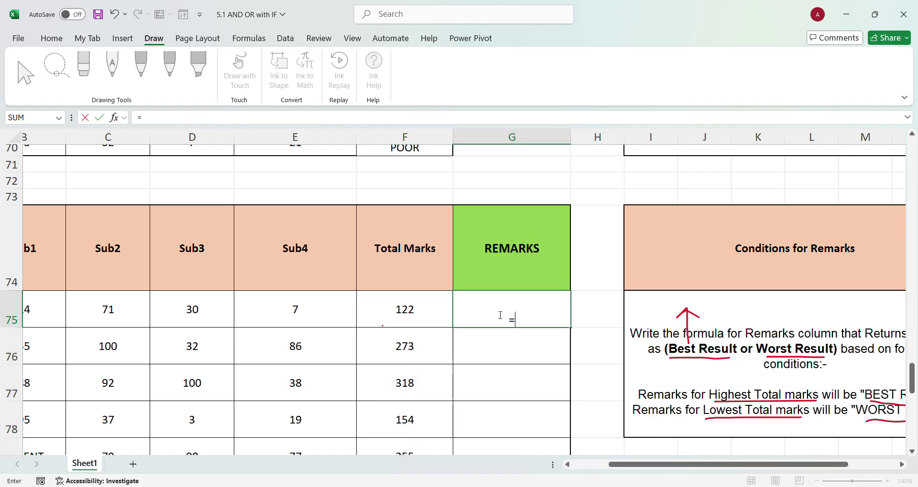
{"action": "type", "text": "IF("}
{"action": "left_click", "coordinate": [422, 316]}
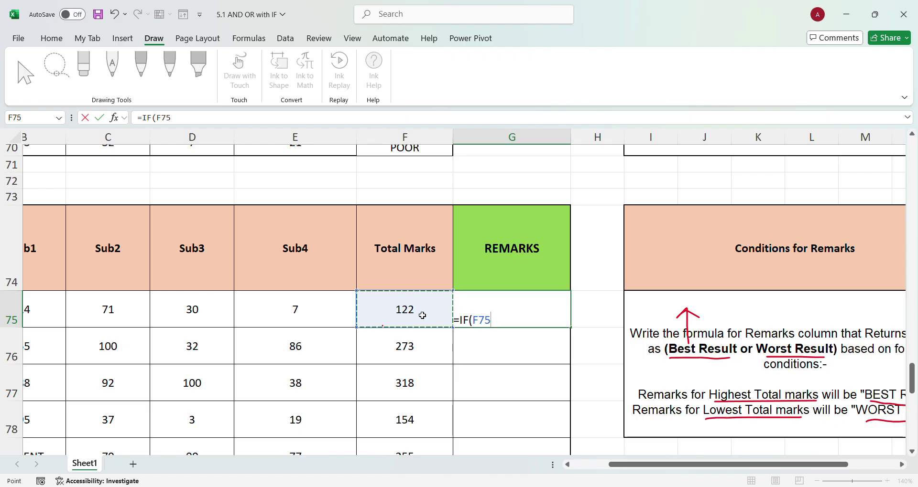
{"action": "type", "text": "=MA"}
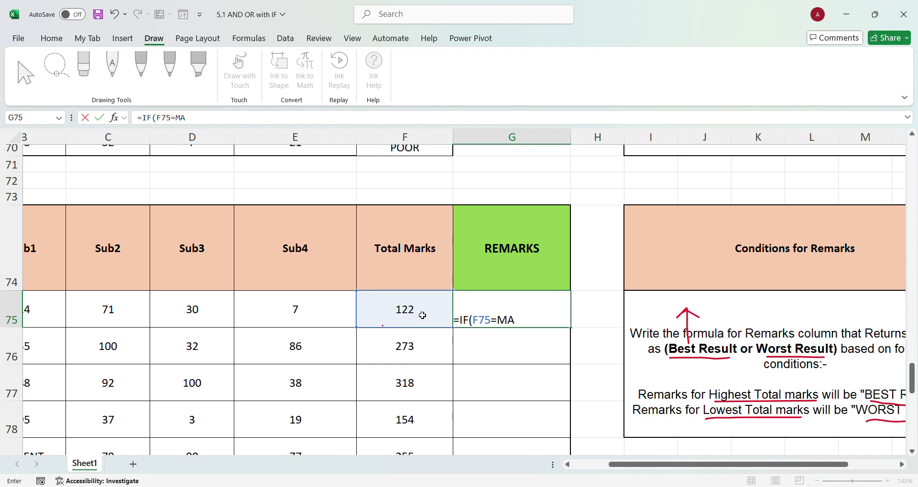
{"action": "type", "text": "X("}
{"action": "left_click_drag", "start_coordinate": [403, 312], "coordinate": [409, 423]}
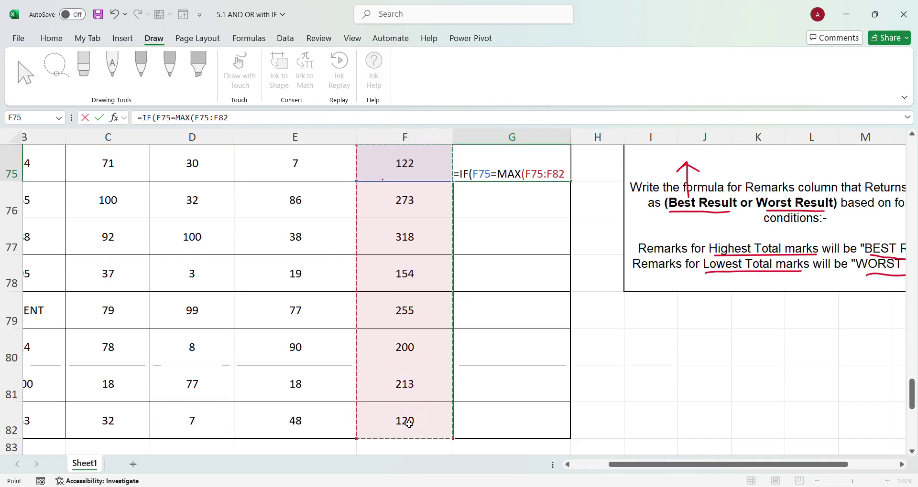
{"action": "type", "text": ")"}
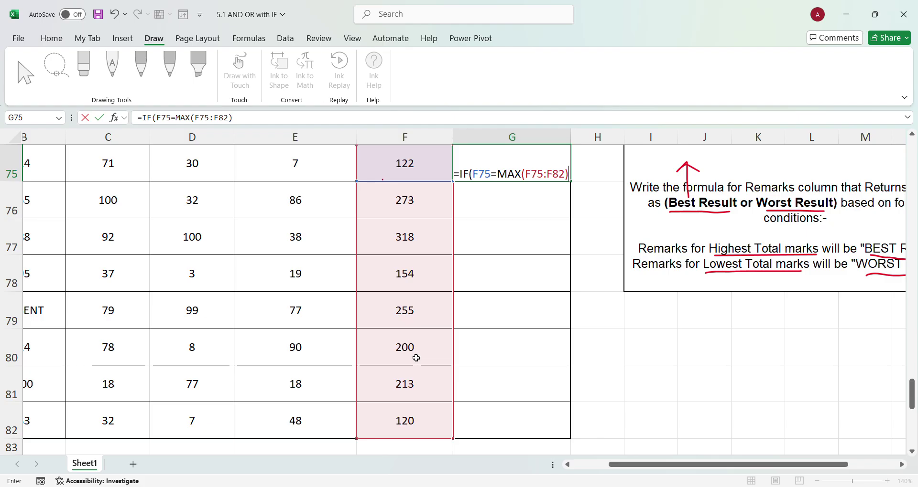
{"action": "type", "text": ",\"B"}
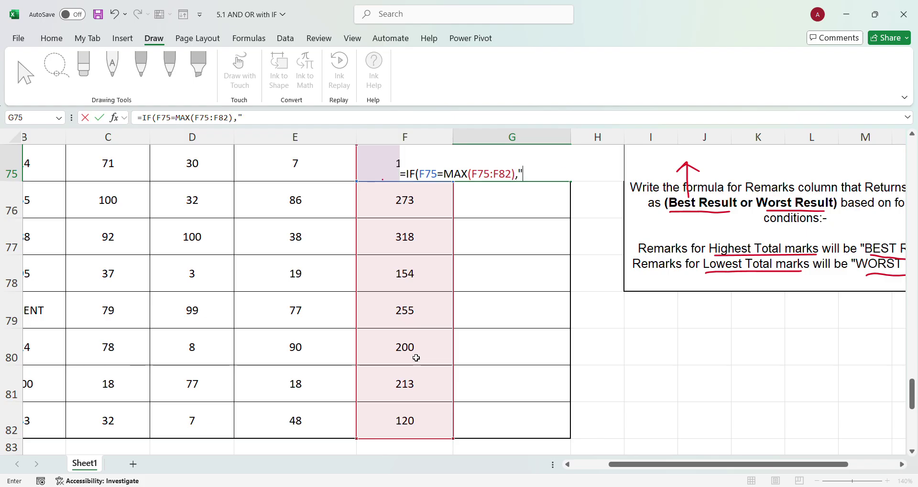
{"action": "type", "text": "EST RESULT"}
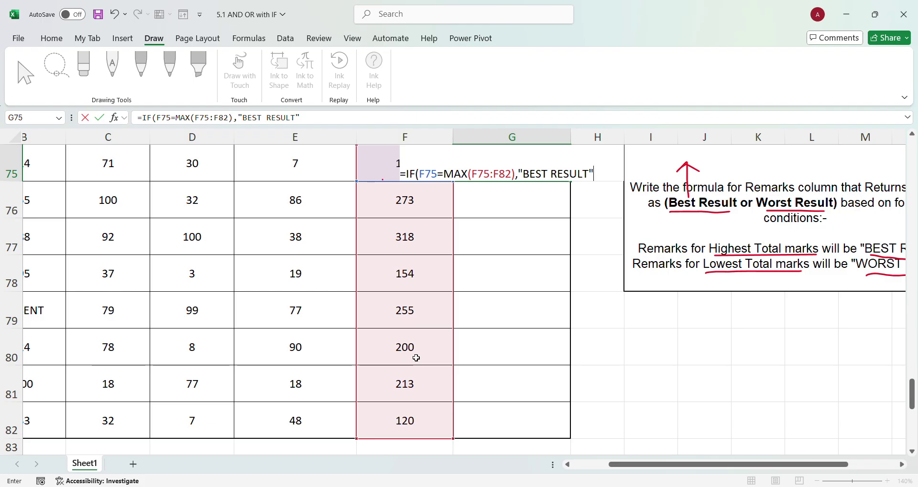
{"action": "type", "text": "\","}
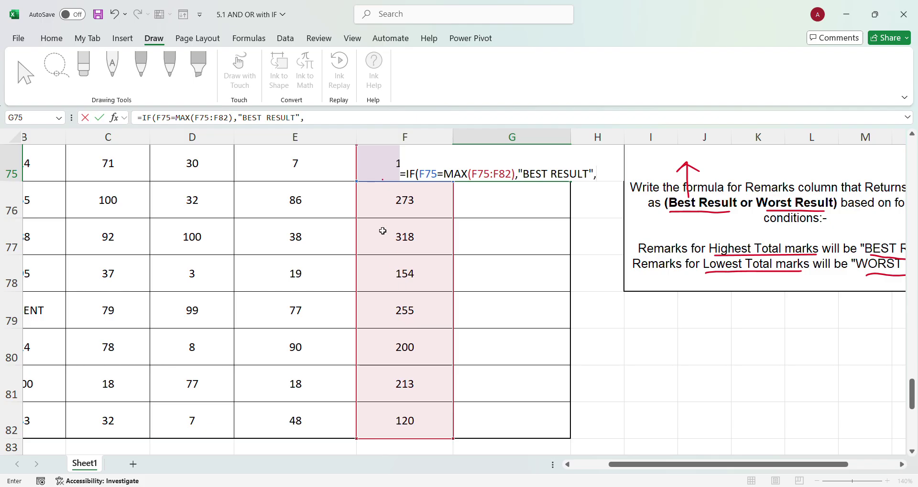
Continue the G75 formula with the test F75=MIN(F75:F82) and the result "WORST RESULT".
{"action": "left_click", "coordinate": [389, 160]}
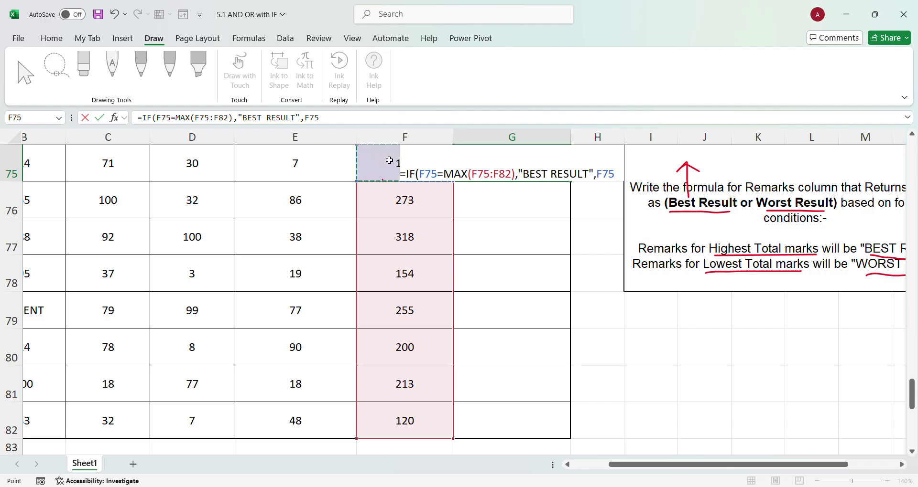
{"action": "type", "text": "=MIN("}
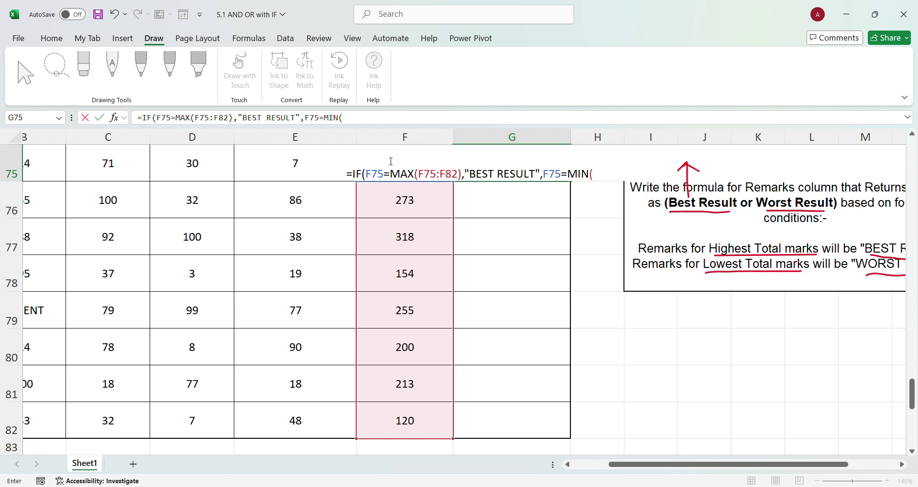
{"action": "left_click_drag", "start_coordinate": [397, 430], "coordinate": [417, 173]}
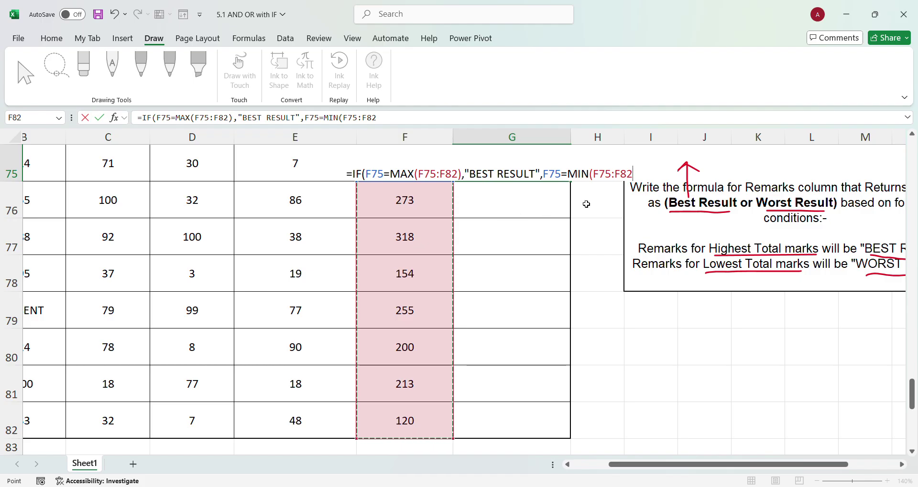
{"action": "type", "text": ")"}
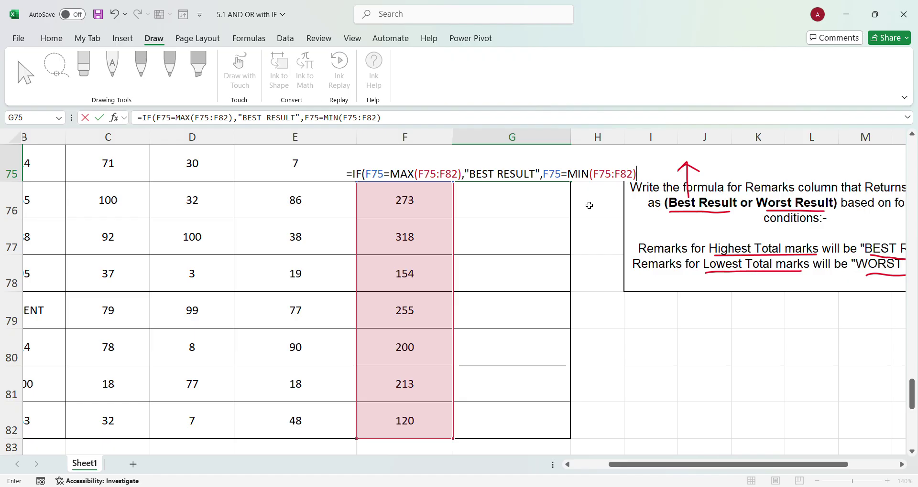
{"action": "type", "text": ",\"WORS"}
{"action": "type", "text": "T RESU"}
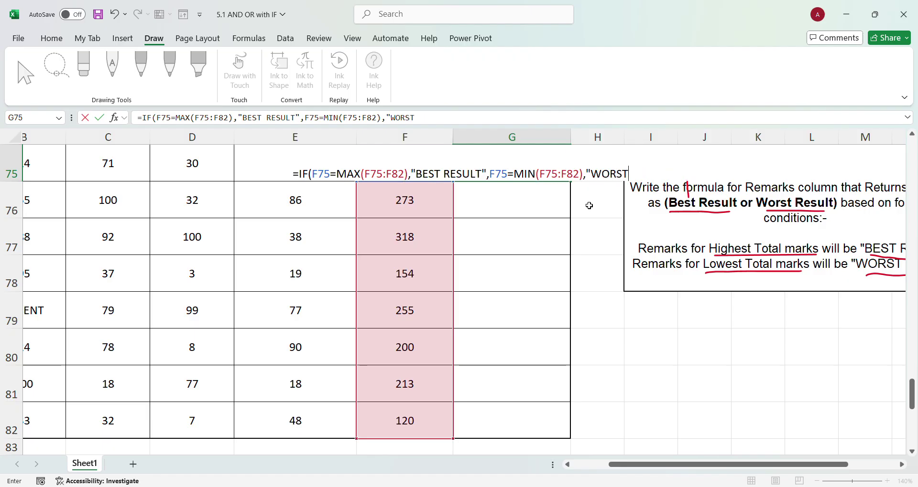
{"action": "type", "text": "LT\""}
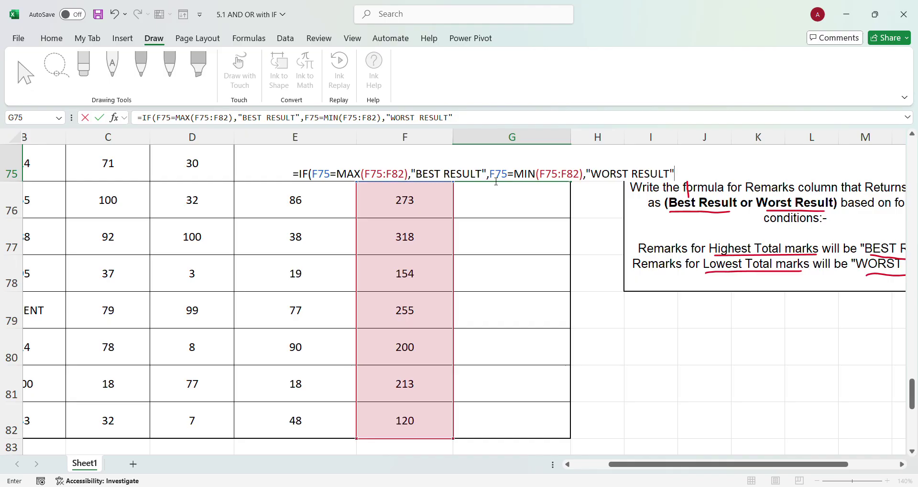
Wrap the MIN test in a nested IF with "" as its false result, and complete the G75 formula.
{"action": "left_click", "coordinate": [498, 175]}
{"action": "type", "text": "IF"}
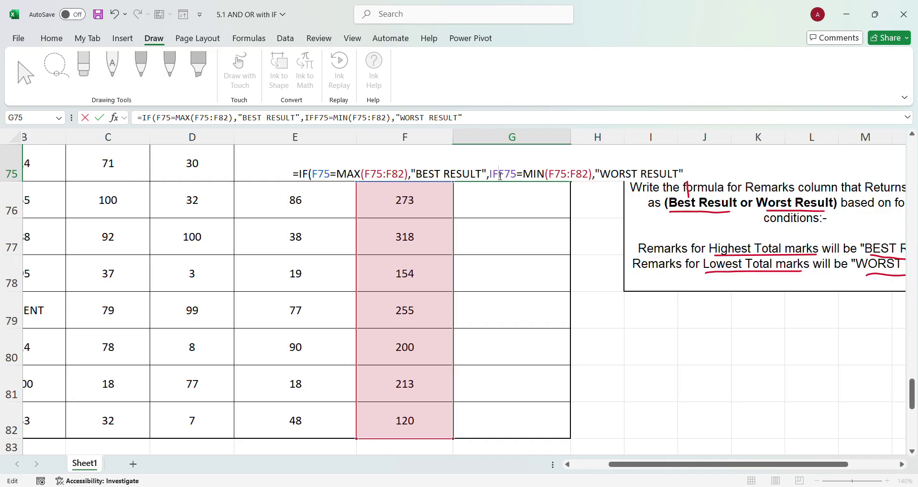
{"action": "type", "text": "("}
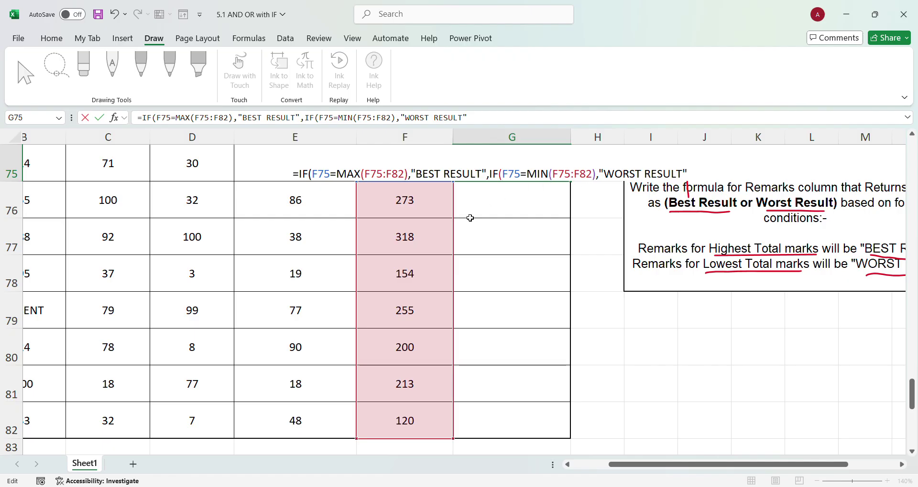
{"action": "left_click", "coordinate": [691, 175]}
{"action": "type", "text": ","}
{"action": "type", "text": "\"\")"}
{"action": "key", "text": "Return"}
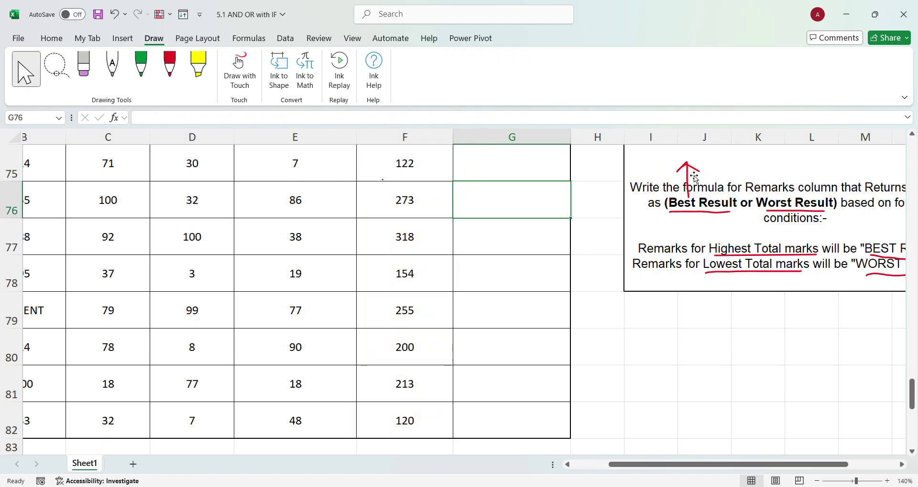
Fill the Remarks formula from G75 down through G82.
{"action": "scroll", "coordinate": [690, 174], "scroll_direction": "up", "scroll_amount": 1}
{"action": "left_click", "coordinate": [524, 274]}
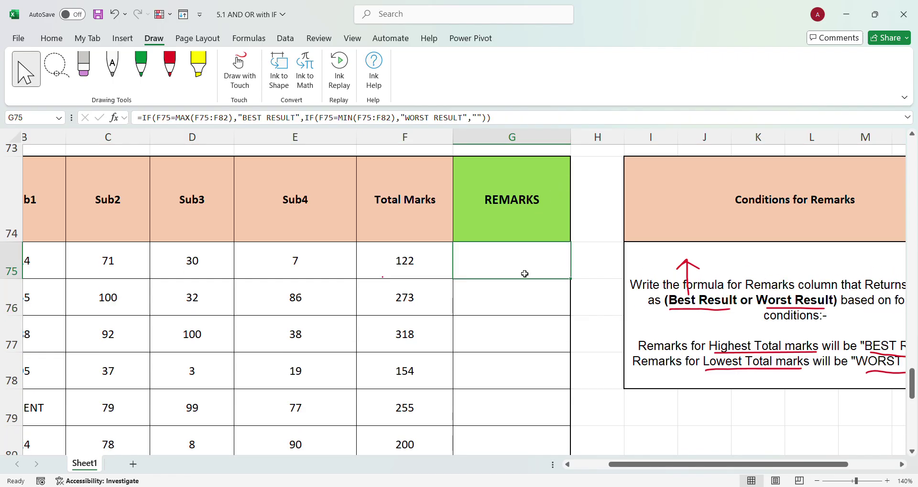
{"action": "left_click_drag", "start_coordinate": [528, 265], "coordinate": [522, 437]}
{"action": "key", "text": "ctrl+d"}
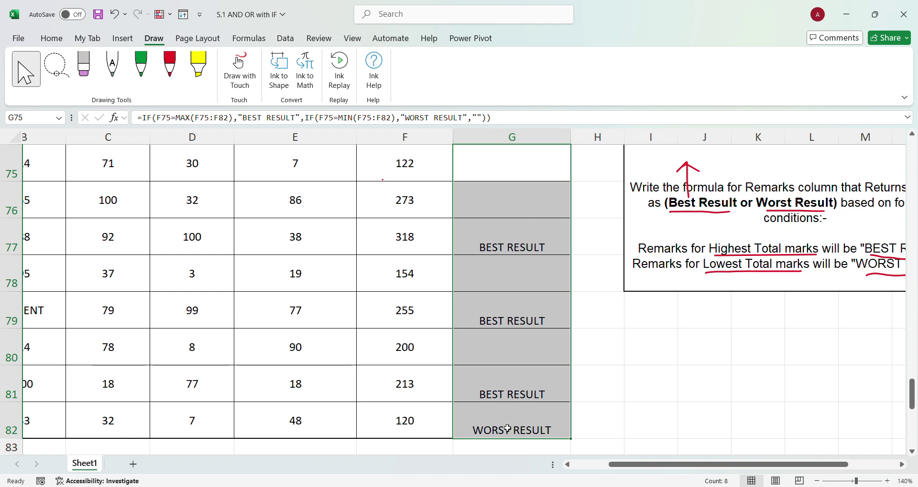
Check the totals in F82 and F77 against their remarks, and inspect the range references in G77's formula.
{"action": "left_click", "coordinate": [418, 428]}
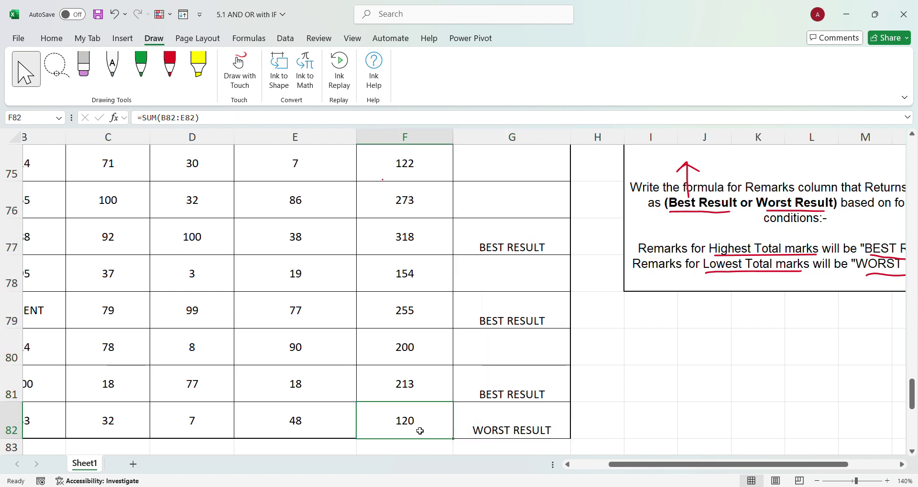
{"action": "left_click", "coordinate": [430, 238]}
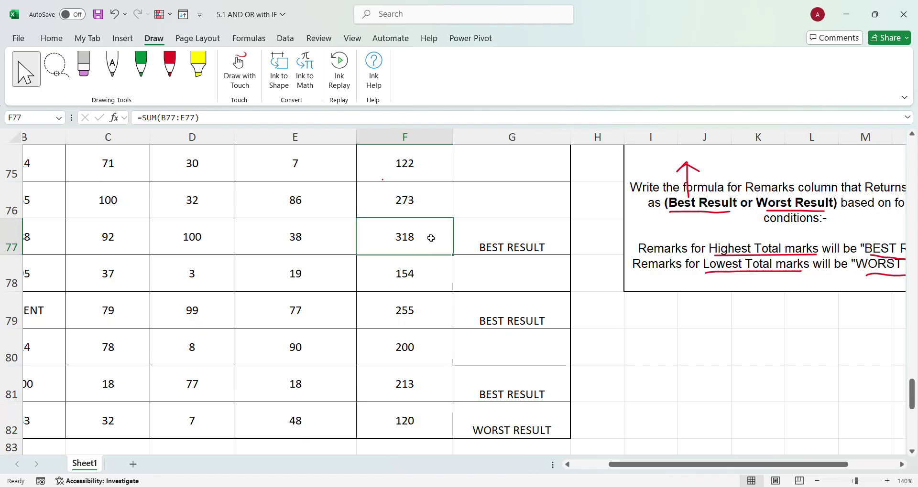
{"action": "scroll", "coordinate": [428, 248], "scroll_direction": "up", "scroll_amount": 1}
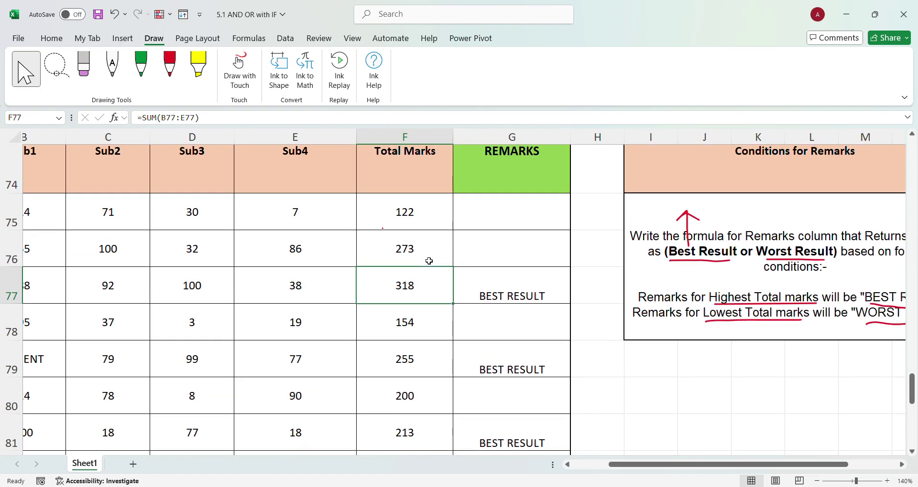
{"action": "scroll", "coordinate": [427, 280], "scroll_direction": "down", "scroll_amount": 1}
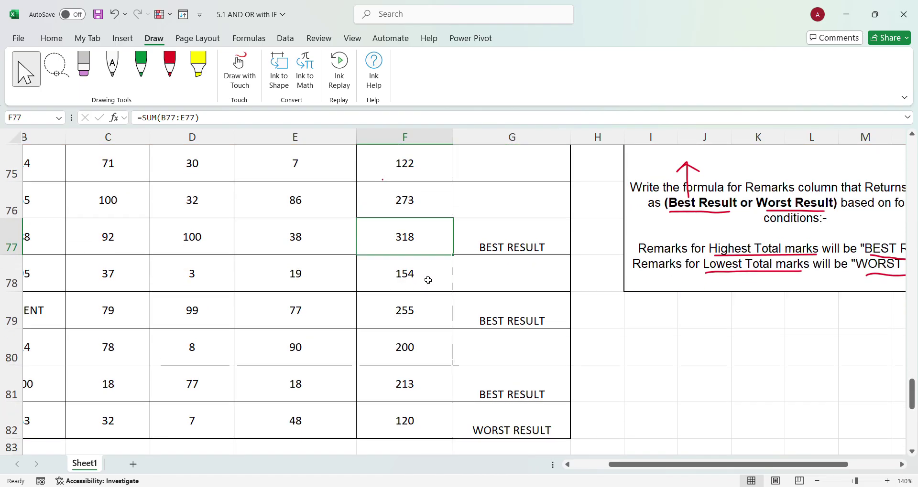
{"action": "scroll", "coordinate": [435, 252], "scroll_direction": "up", "scroll_amount": 1}
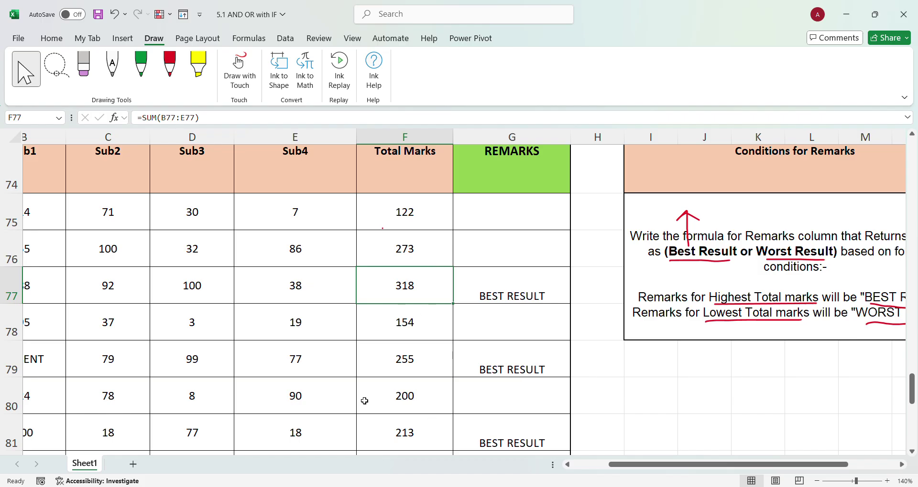
{"action": "double_click", "coordinate": [515, 298]}
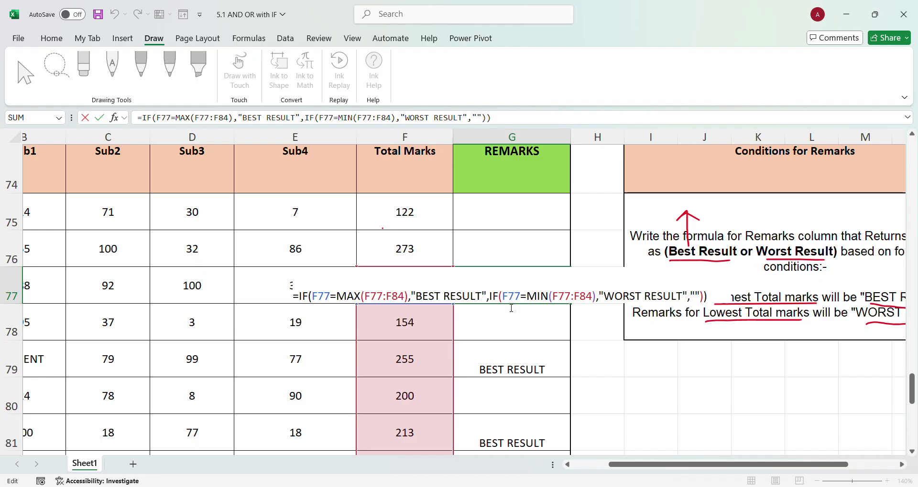
{"action": "key", "text": "Escape"}
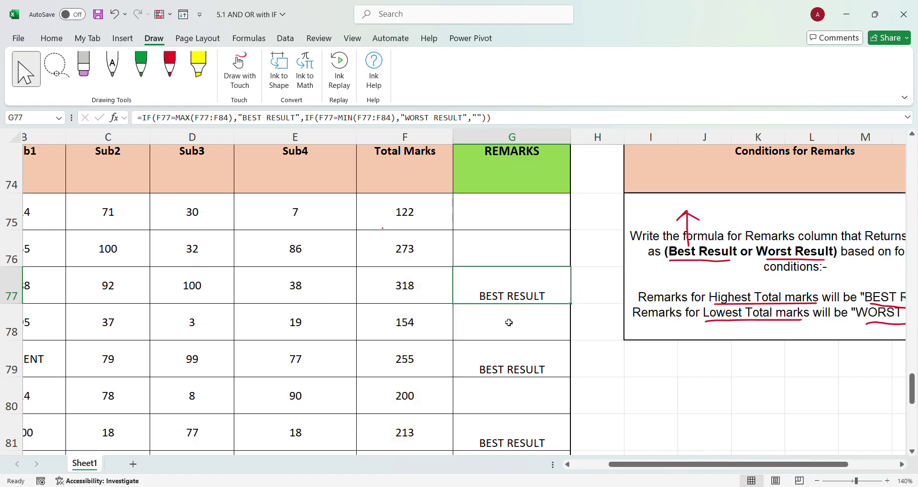
Make the MAX range in G75's Remarks formula absolute as $F$75:$F$82.
{"action": "double_click", "coordinate": [496, 216]}
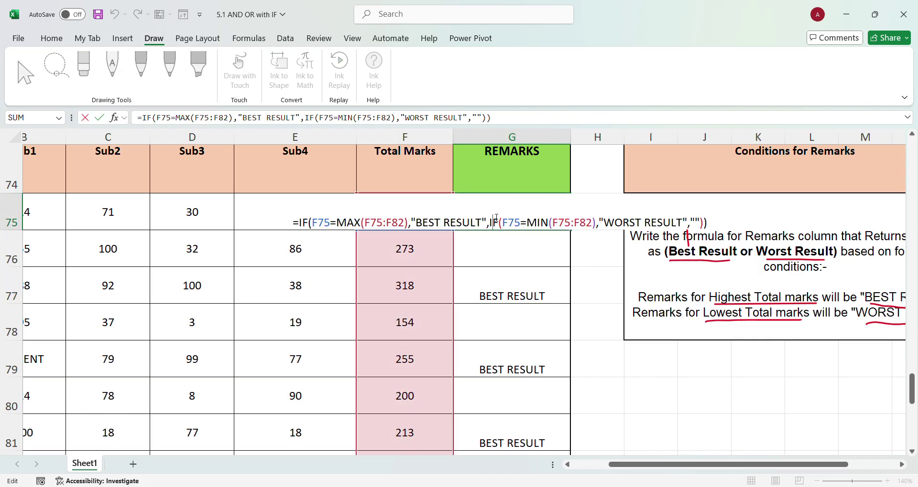
{"action": "left_click", "coordinate": [383, 229]}
{"action": "key", "text": "F4"}
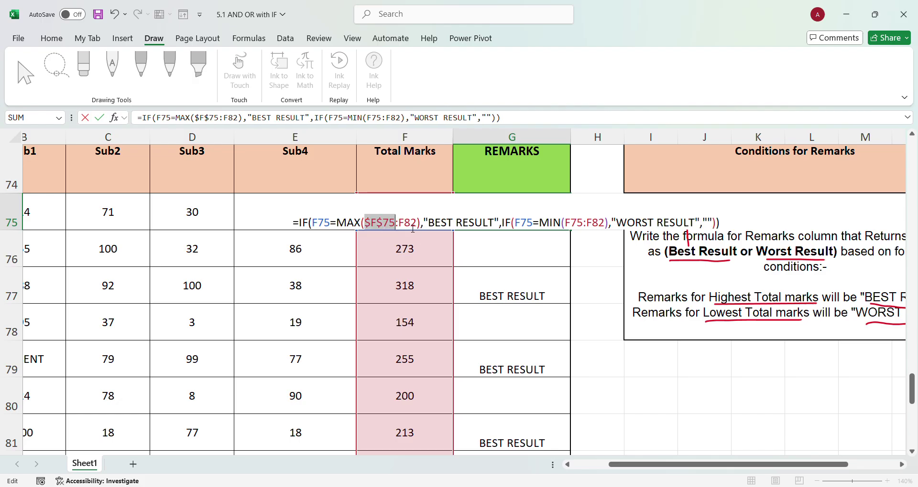
{"action": "left_click", "coordinate": [410, 228]}
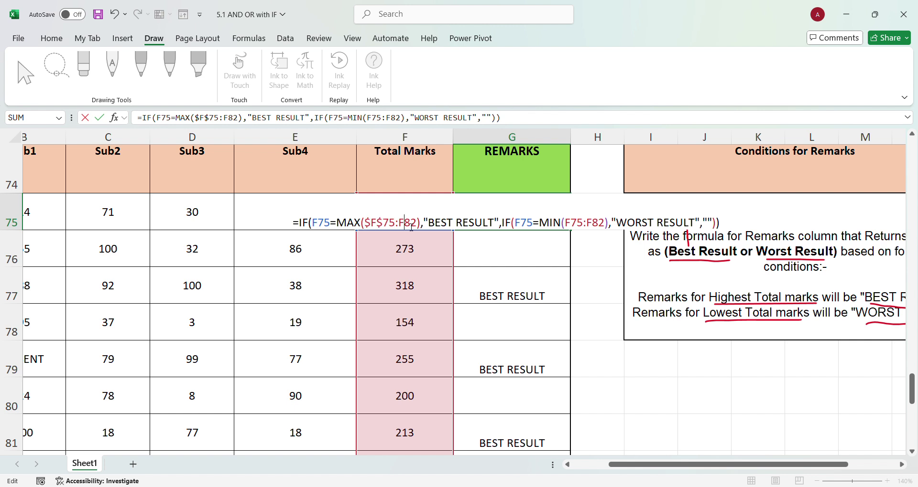
{"action": "key", "text": "F4"}
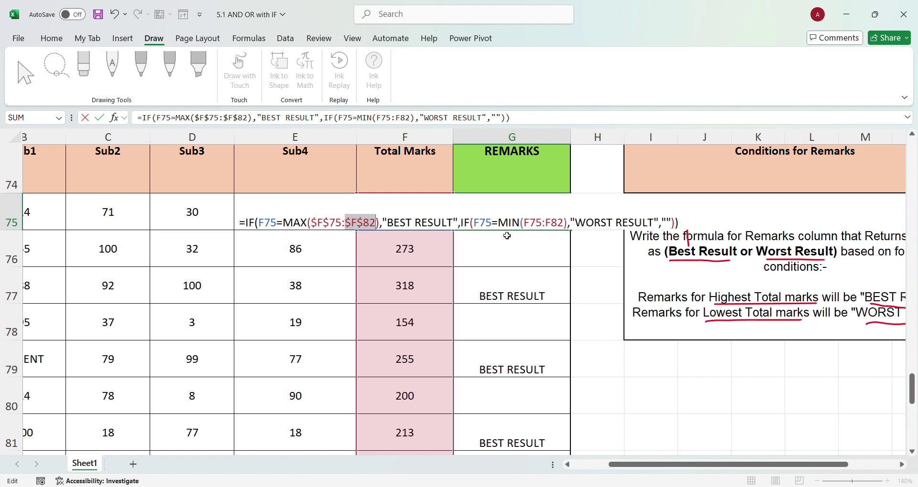
Make the MIN range in G75's formula absolute as $F$75:$F$82 and commit the edited formula.
{"action": "left_click", "coordinate": [536, 224]}
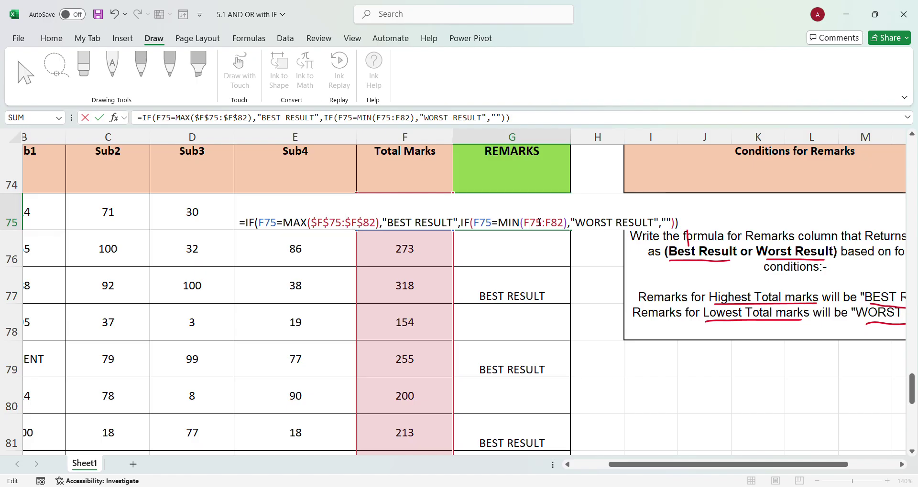
{"action": "key", "text": "F4"}
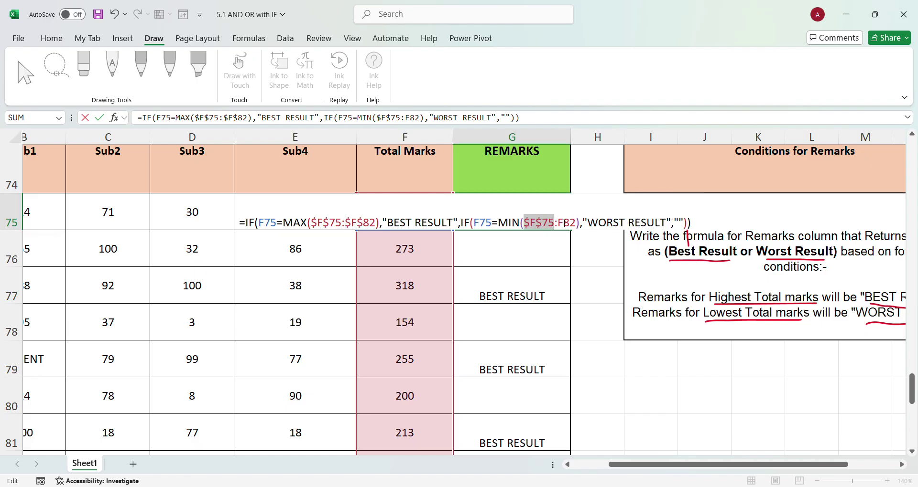
{"action": "left_click", "coordinate": [566, 224]}
{"action": "key", "text": "F4"}
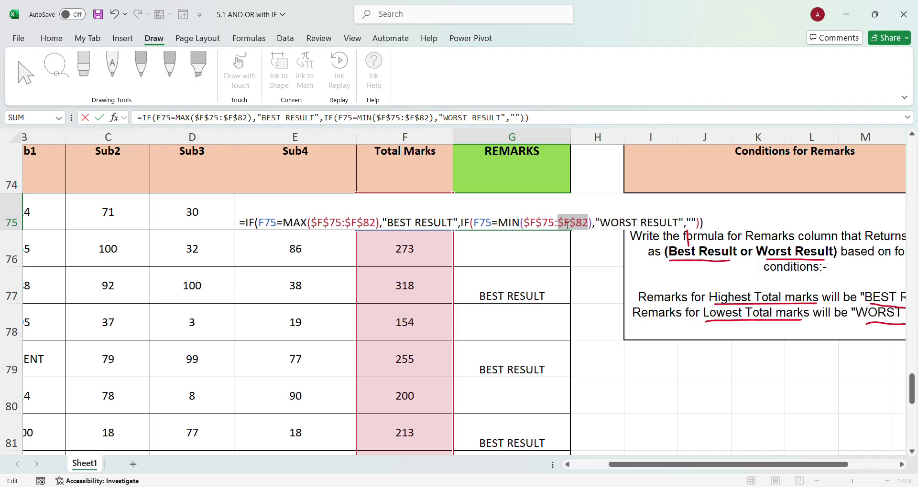
{"action": "left_click", "coordinate": [711, 222]}
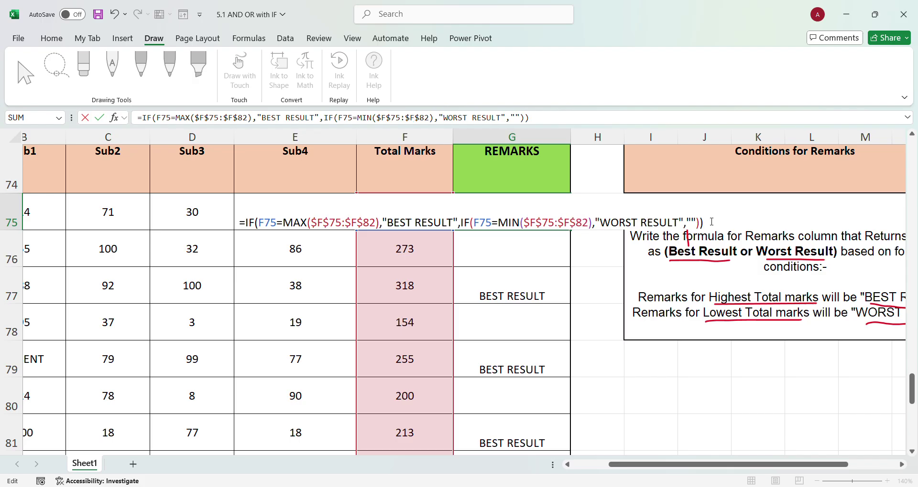
{"action": "key", "text": "Return"}
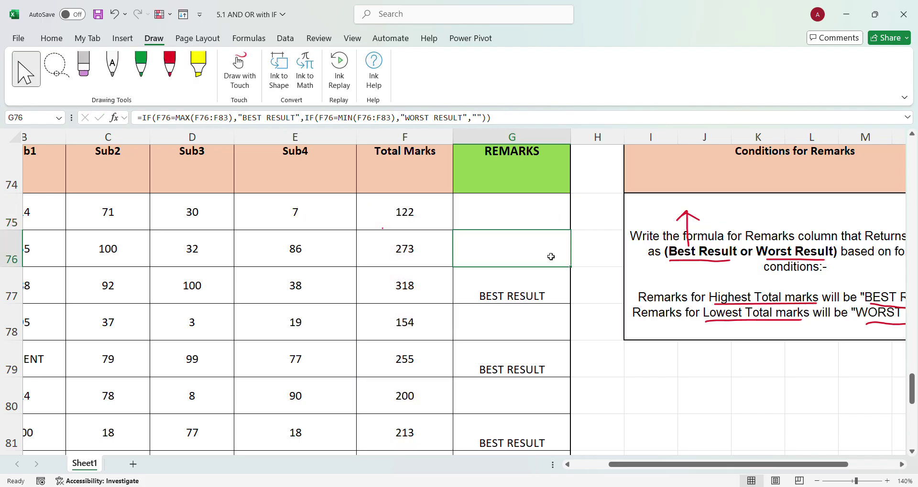
Try to fill the Remarks formula through G82, and check the formulas in G75 to G78.
{"action": "left_click_drag", "start_coordinate": [570, 267], "coordinate": [578, 435]}
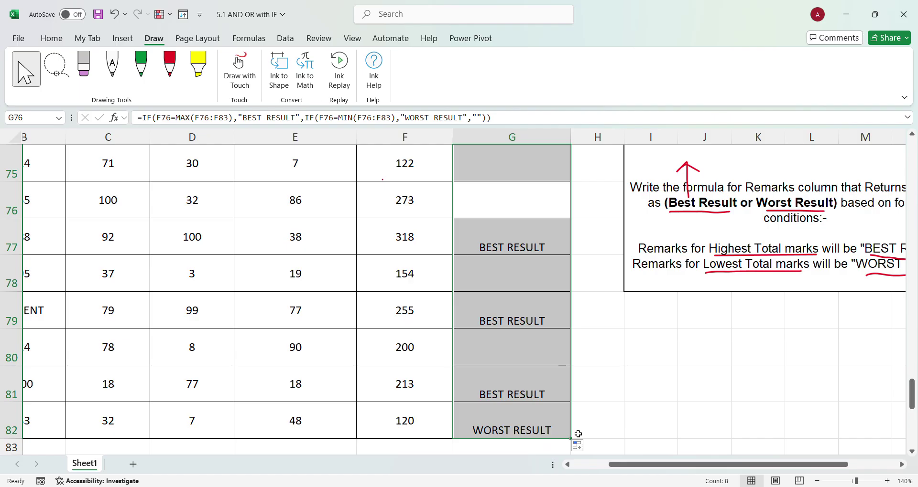
{"action": "left_click", "coordinate": [505, 204]}
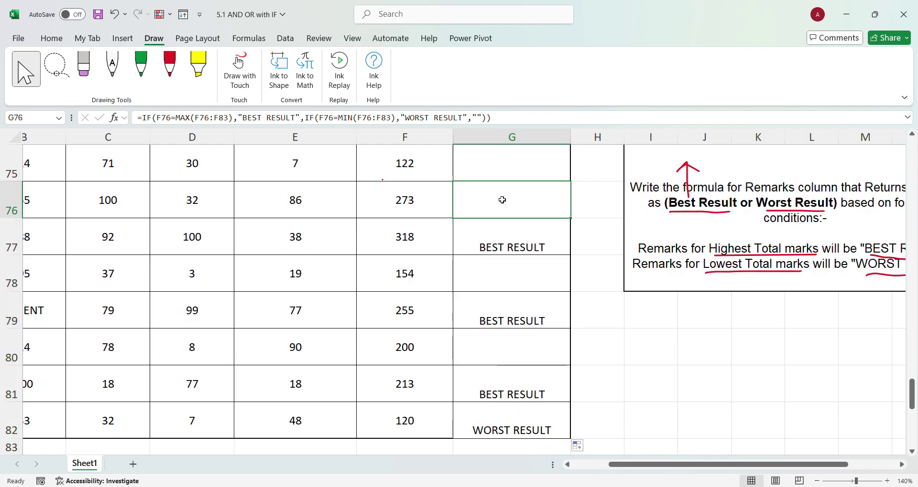
{"action": "left_click", "coordinate": [502, 237]}
{"action": "left_click", "coordinate": [512, 287]}
{"action": "left_click", "coordinate": [511, 233]}
{"action": "left_click", "coordinate": [511, 202]}
{"action": "left_click", "coordinate": [512, 173]}
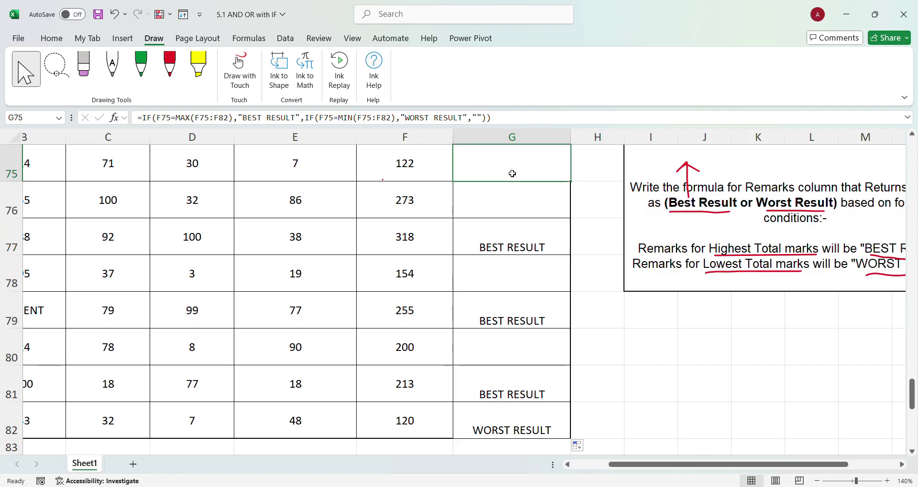
Clear all the Remarks formulas in G75:G82.
{"action": "scroll", "coordinate": [512, 174], "scroll_direction": "up", "scroll_amount": 1}
{"action": "left_click_drag", "start_coordinate": [533, 250], "coordinate": [525, 393]}
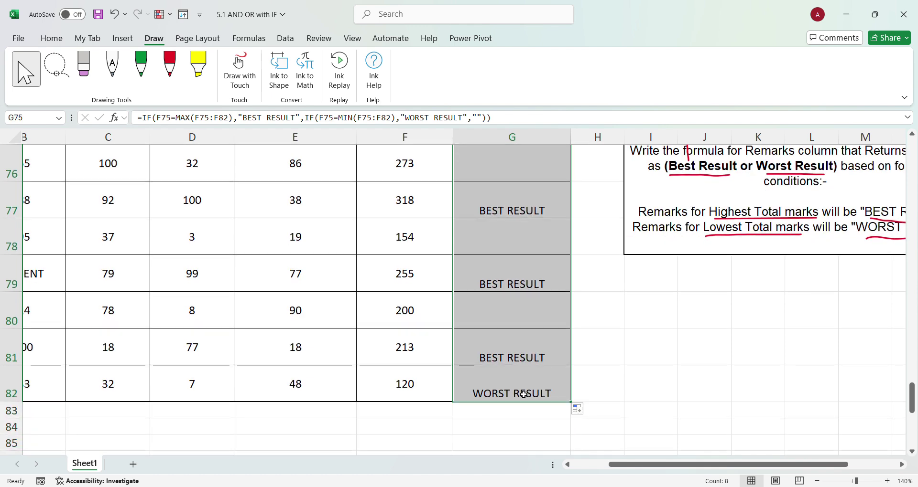
{"action": "key", "text": "Delete"}
Start an IF formula in G75 with the test F75=MAX($F$75:$F$82) and the true result "BEST RESULT".
{"action": "scroll", "coordinate": [524, 395], "scroll_direction": "up", "scroll_amount": 1}
{"action": "scroll", "coordinate": [523, 395], "scroll_direction": "up", "scroll_amount": 1}
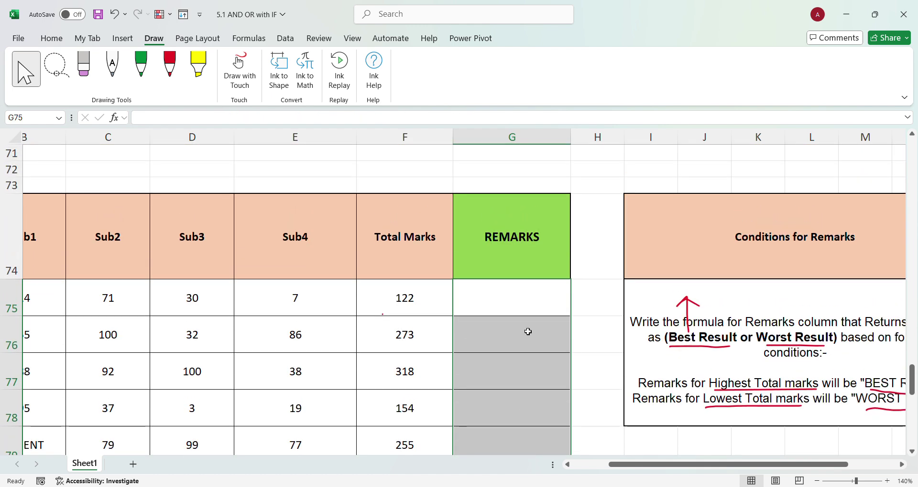
{"action": "left_click", "coordinate": [508, 304]}
{"action": "double_click", "coordinate": [506, 306]}
{"action": "type", "text": "=IF("}
{"action": "left_click", "coordinate": [424, 300]}
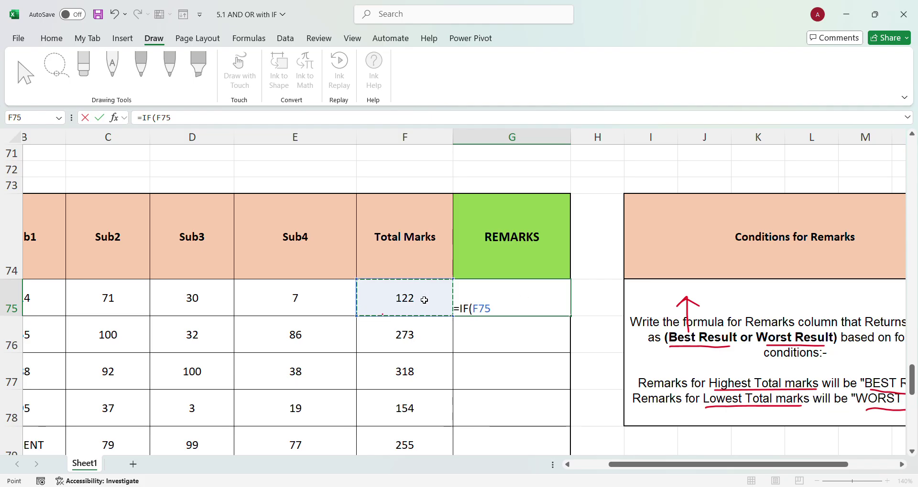
{"action": "type", "text": "=MAX"}
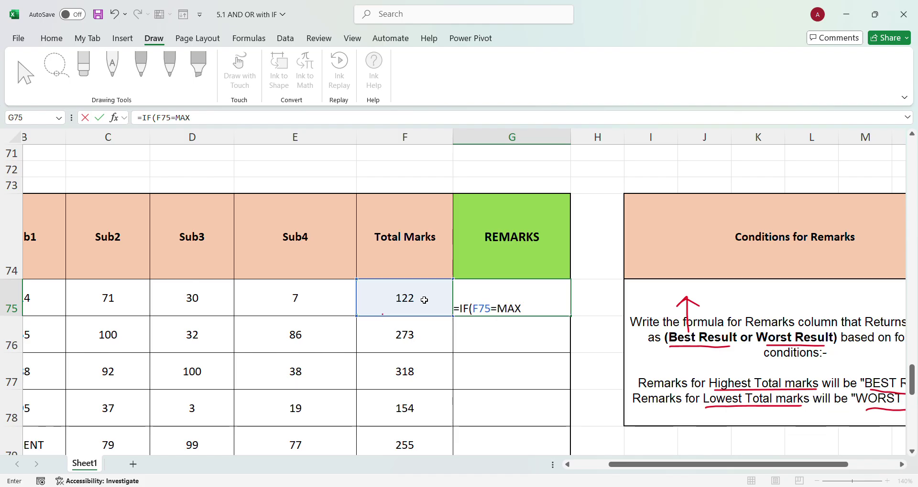
{"action": "type", "text": "("}
{"action": "left_click_drag", "start_coordinate": [424, 300], "coordinate": [412, 432]}
{"action": "key", "text": "F4"}
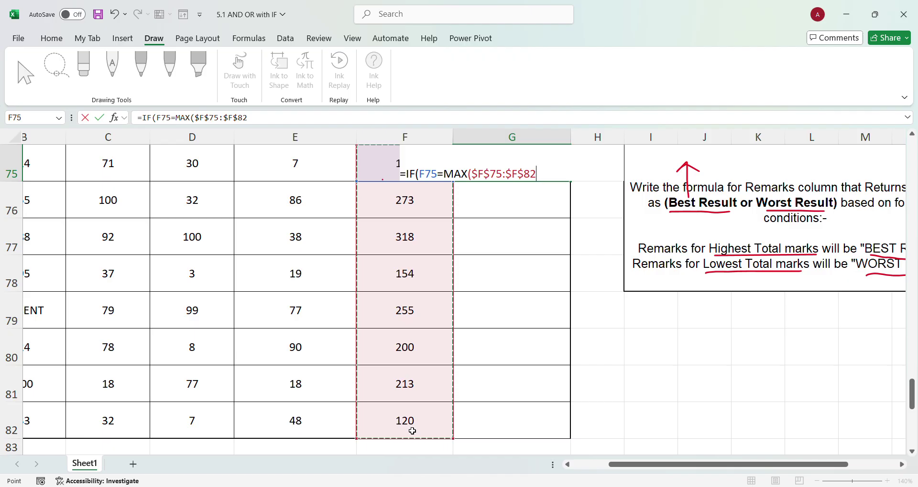
{"action": "type", "text": ")"}
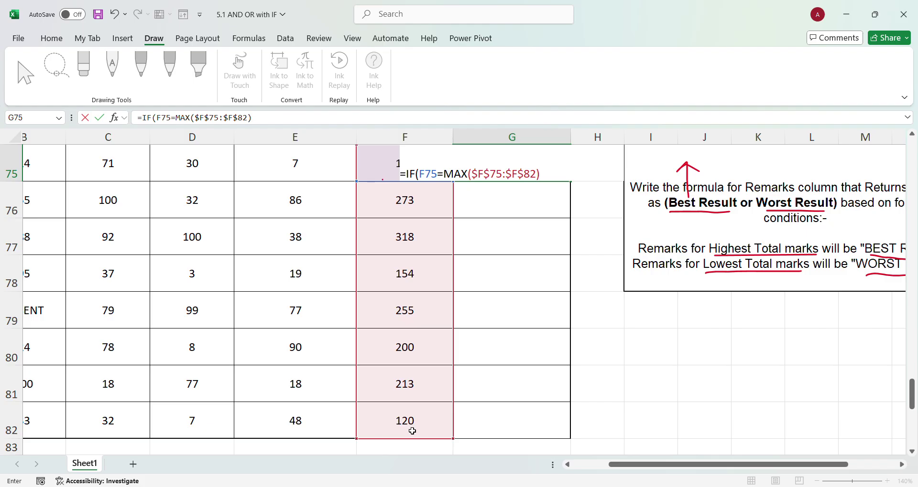
{"action": "type", "text": ",\"BEST RESULT\","}
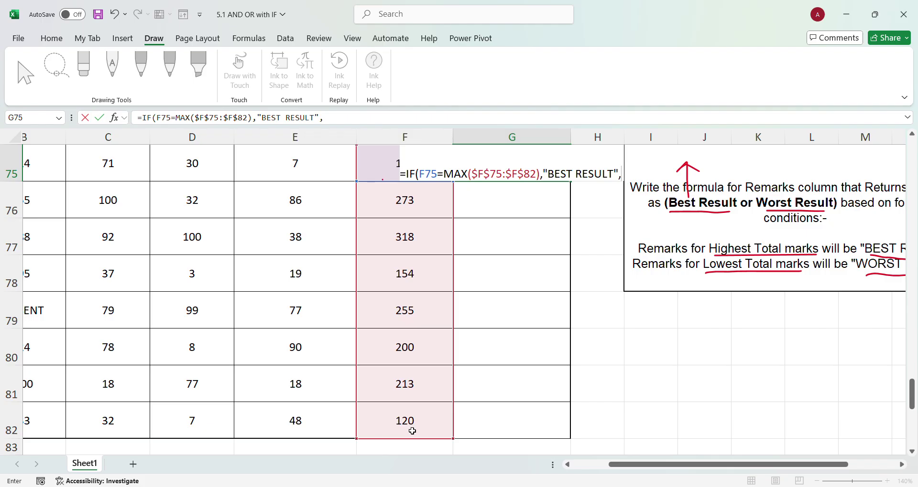
Nest a second IF in the G75 formula with the test F75=MIN($F$75:$F$82).
{"action": "type", "text": "IF"}
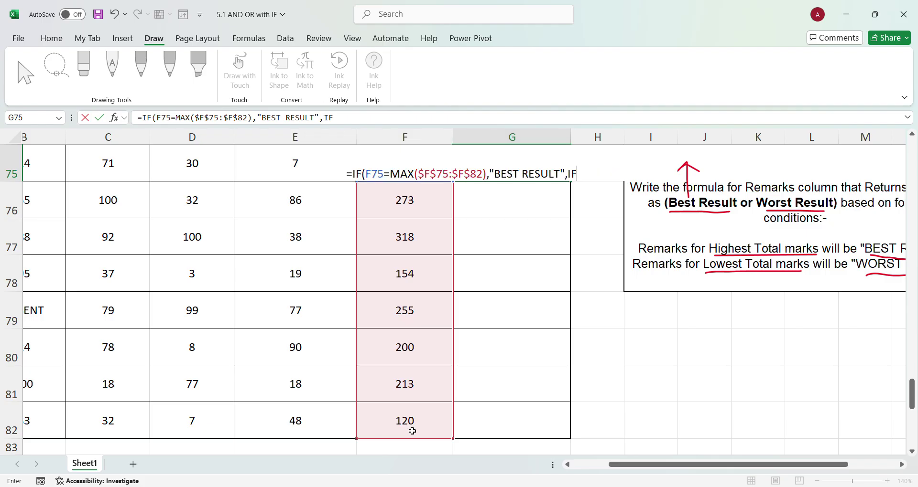
{"action": "type", "text": "(F75-"}
{"action": "key", "text": "BackSpace"}
{"action": "type", "text": "=MIN"}
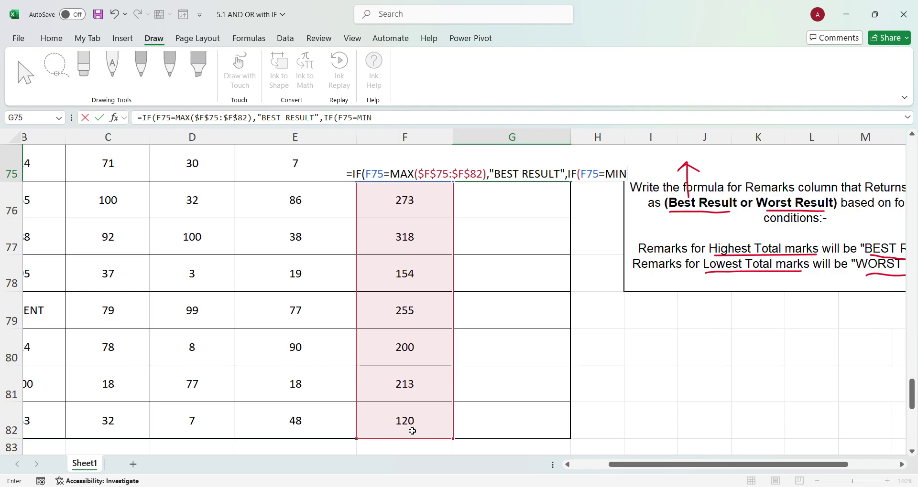
{"action": "type", "text": "("}
{"action": "left_click_drag", "start_coordinate": [389, 427], "coordinate": [404, 173]}
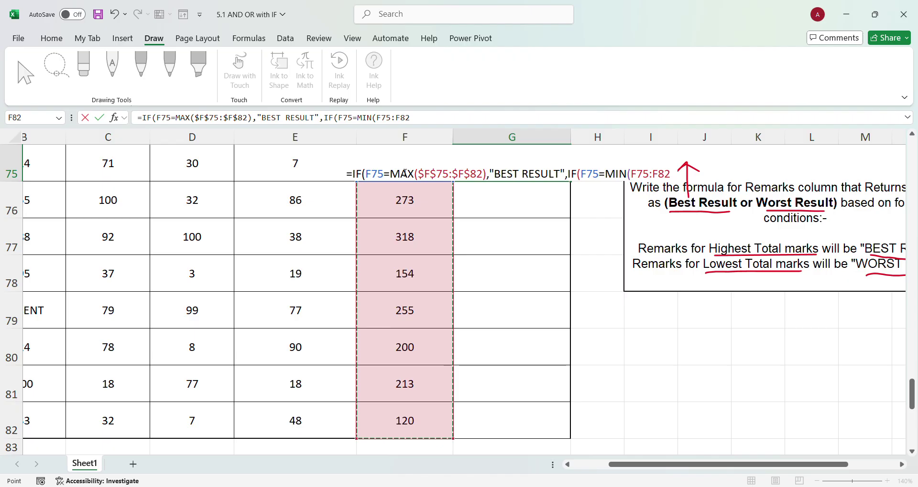
{"action": "key", "text": "F4"}
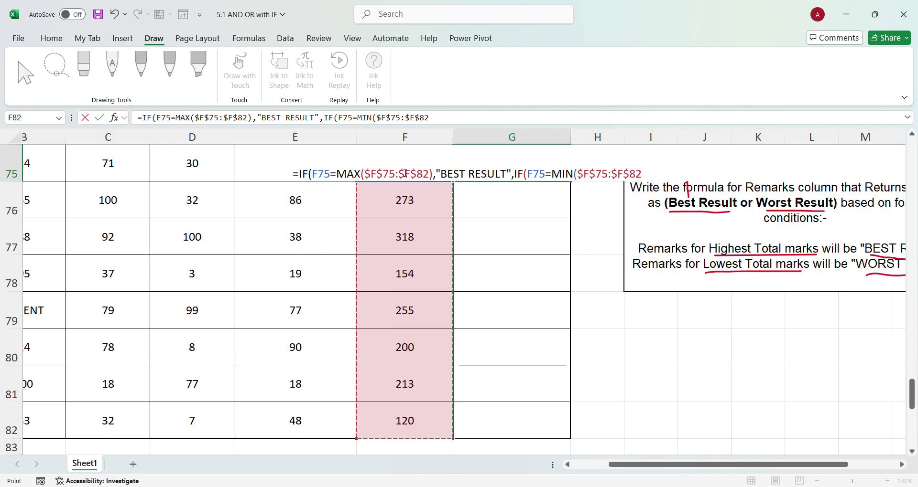
{"action": "type", "text": ")"}
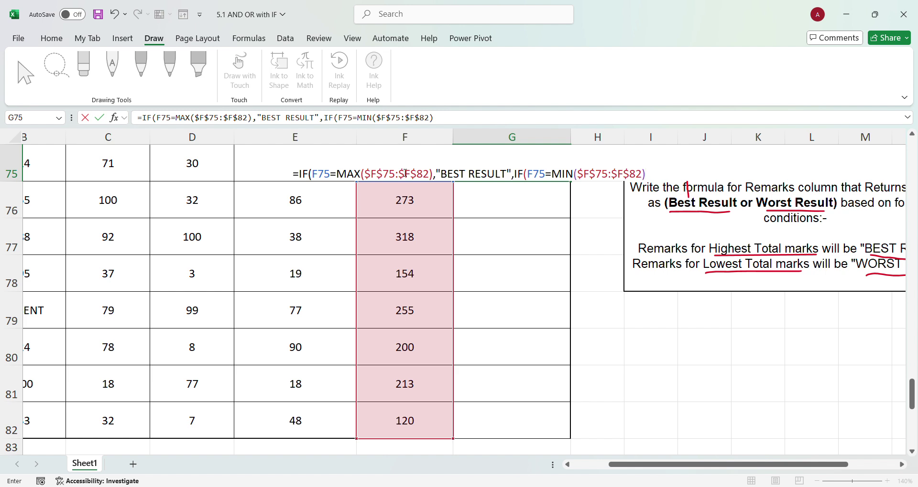
Give the nested IF the true result "WORST RESULT" and the false result "-", and complete the G75 formula.
{"action": "type", "text": ",\"WO"}
{"action": "type", "text": "RST RES"}
{"action": "type", "text": "ULT"}
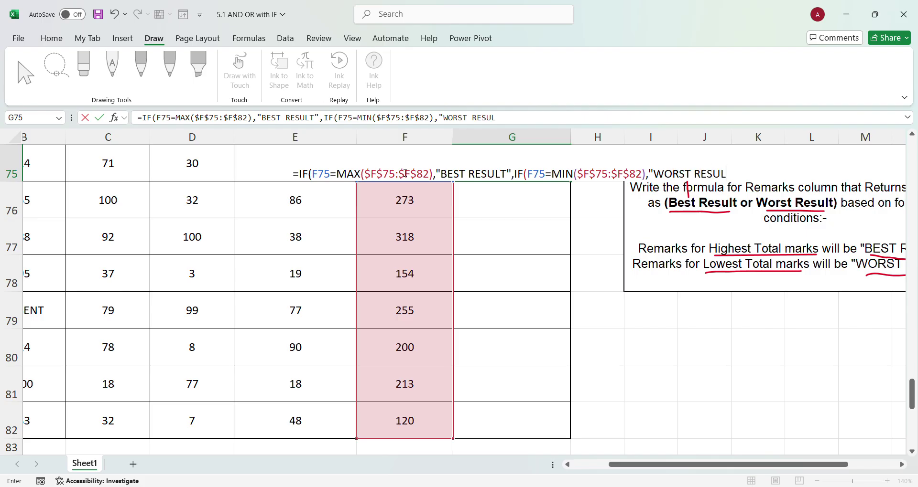
{"action": "type", "text": "\",\""}
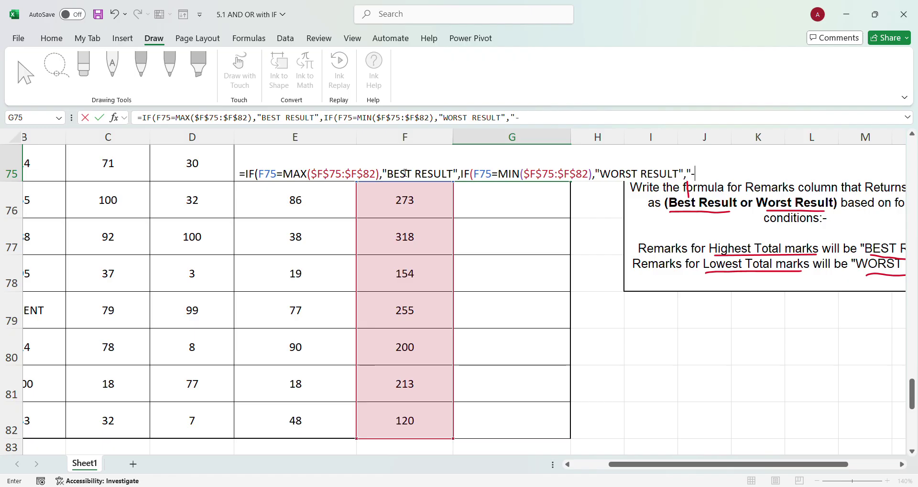
{"action": "type", "text": "-\")"}
{"action": "type", "text": ")"}
{"action": "key", "text": "Return"}
Fill the G75 Remarks formula with its absolute ranges down through G82.
{"action": "left_click", "coordinate": [528, 172]}
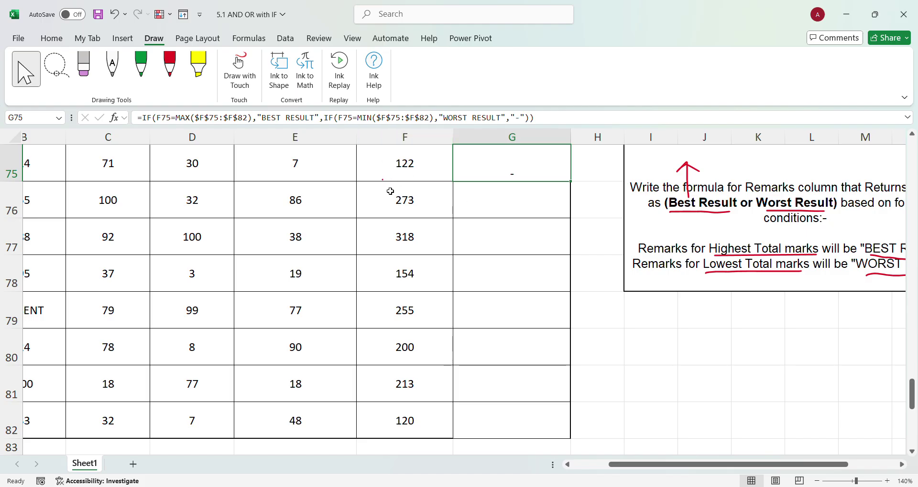
{"action": "left_click_drag", "start_coordinate": [545, 173], "coordinate": [534, 417]}
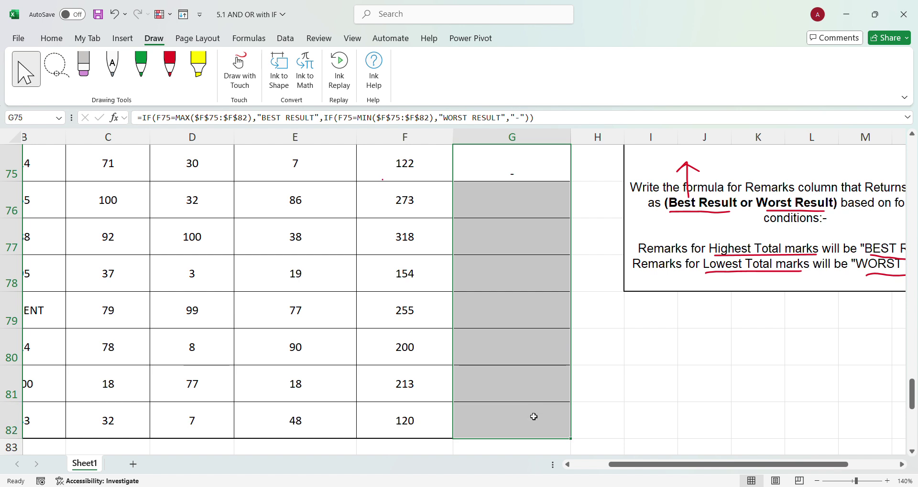
{"action": "key", "text": "ctrl+d"}
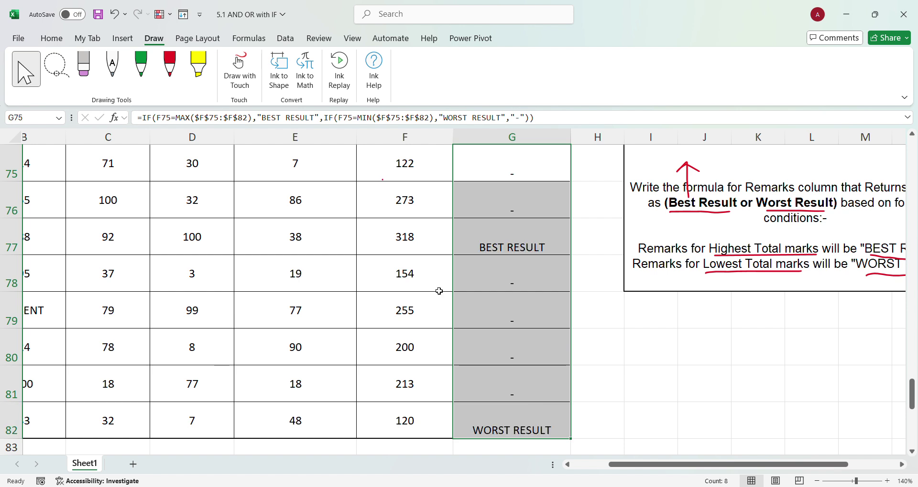
Compare the total in F77 with its student row and remark, and inspect the absolute ranges in G77's formula.
{"action": "left_click", "coordinate": [411, 248]}
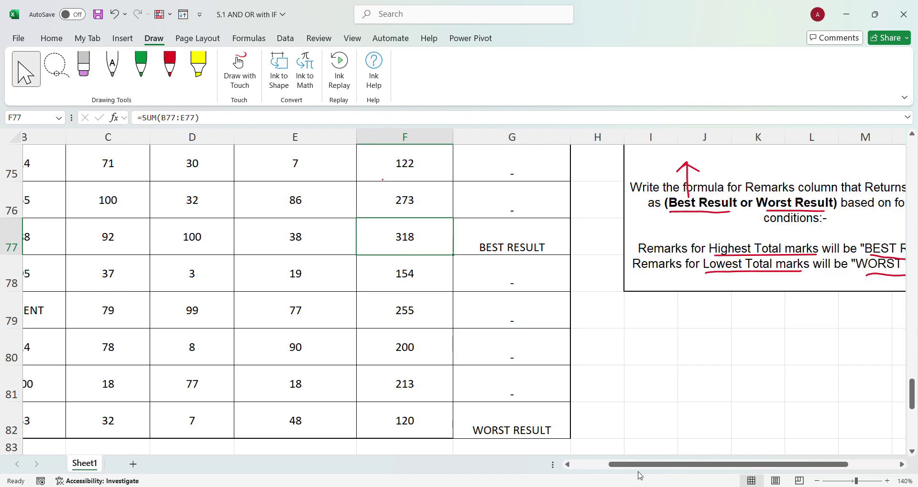
{"action": "scroll", "coordinate": [640, 475], "scroll_direction": "left", "scroll_amount": 3}
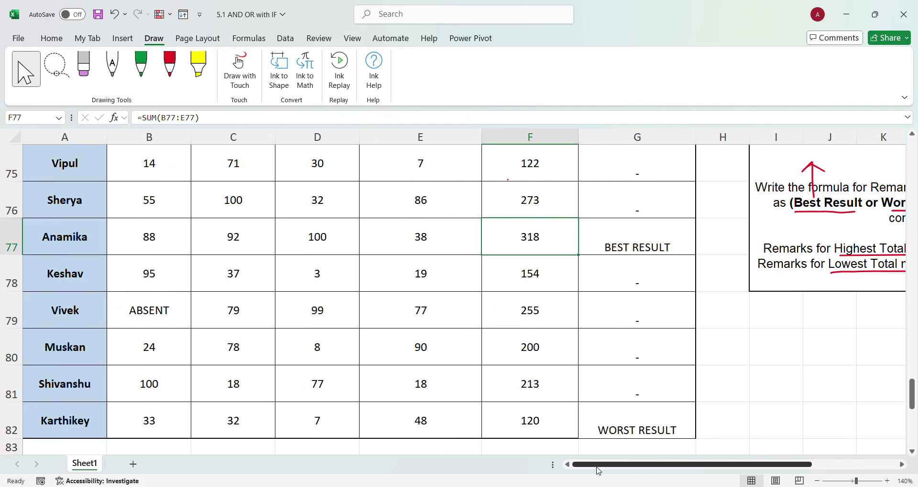
{"action": "scroll", "coordinate": [583, 473], "scroll_direction": "right", "scroll_amount": 2}
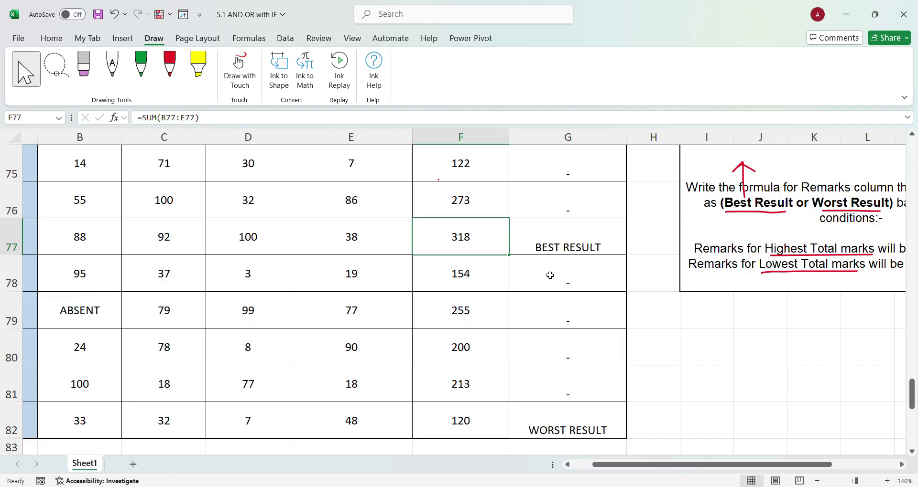
{"action": "scroll", "coordinate": [606, 466], "scroll_direction": "left", "scroll_amount": 1}
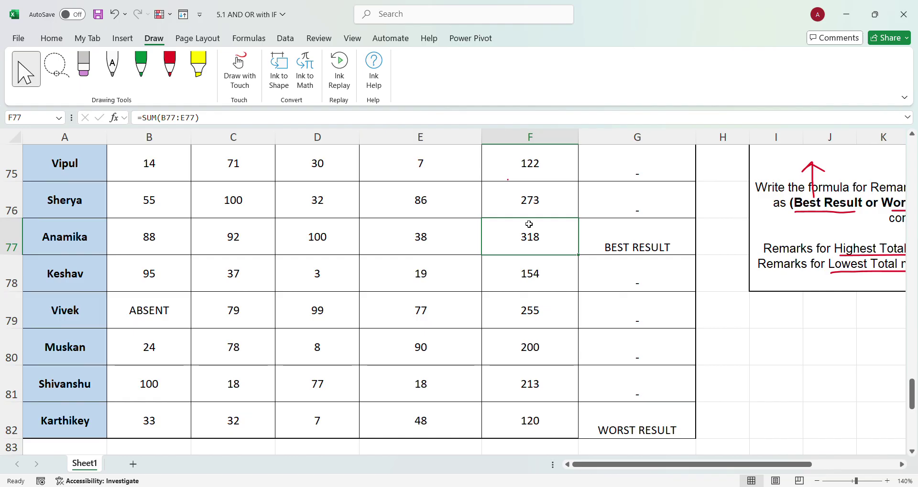
{"action": "left_click", "coordinate": [627, 246]}
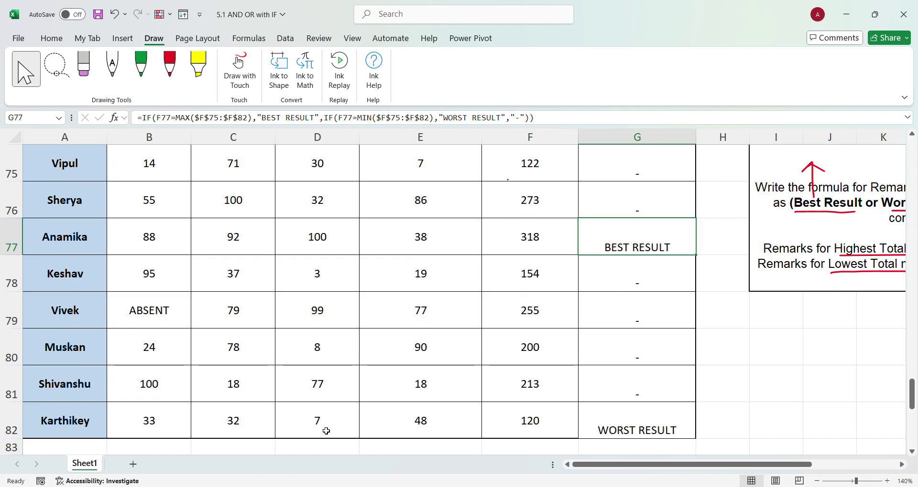
{"action": "scroll", "coordinate": [619, 402], "scroll_direction": "up", "scroll_amount": 1}
{"action": "double_click", "coordinate": [617, 344]}
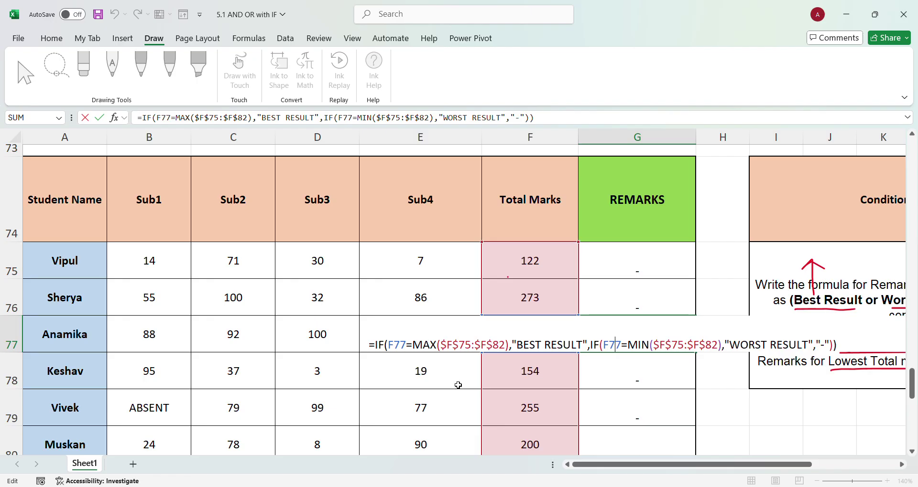
Examine the MAX test in G77's Remarks formula and the total marks formula in F75.
{"action": "scroll", "coordinate": [464, 392], "scroll_direction": "down", "scroll_amount": 1}
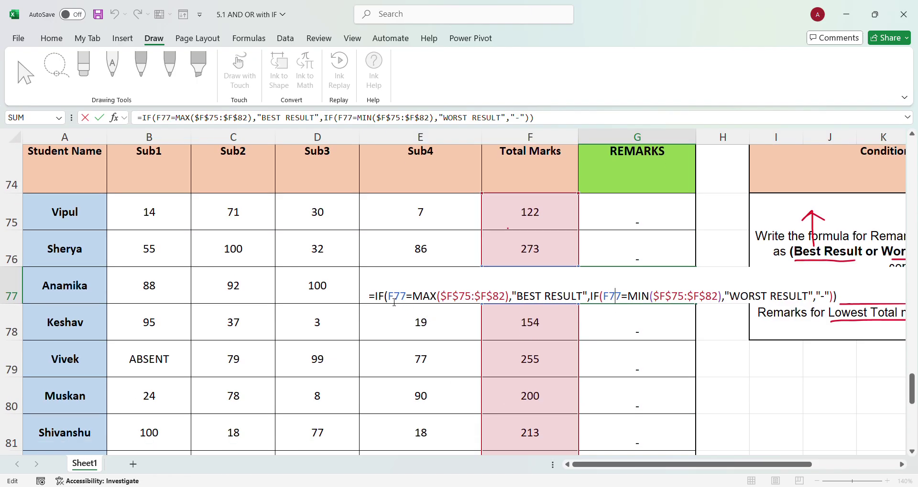
{"action": "left_click_drag", "start_coordinate": [393, 300], "coordinate": [513, 301]}
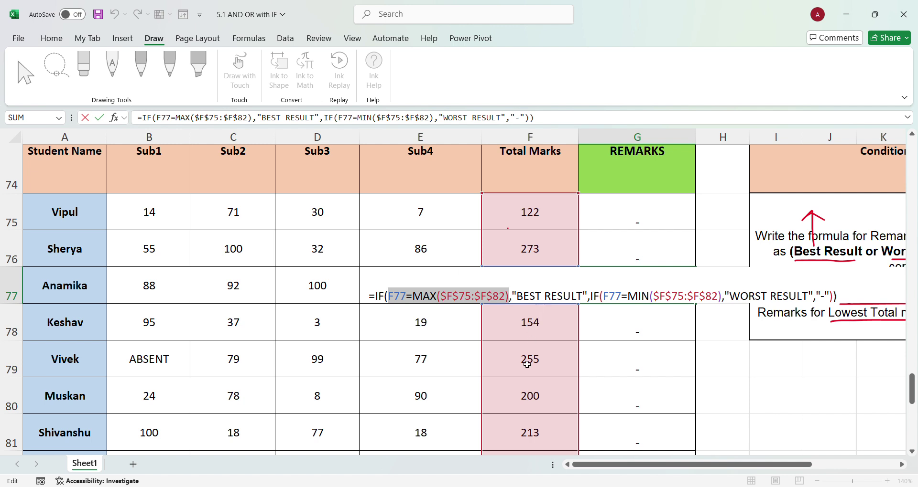
{"action": "key", "text": "Return"}
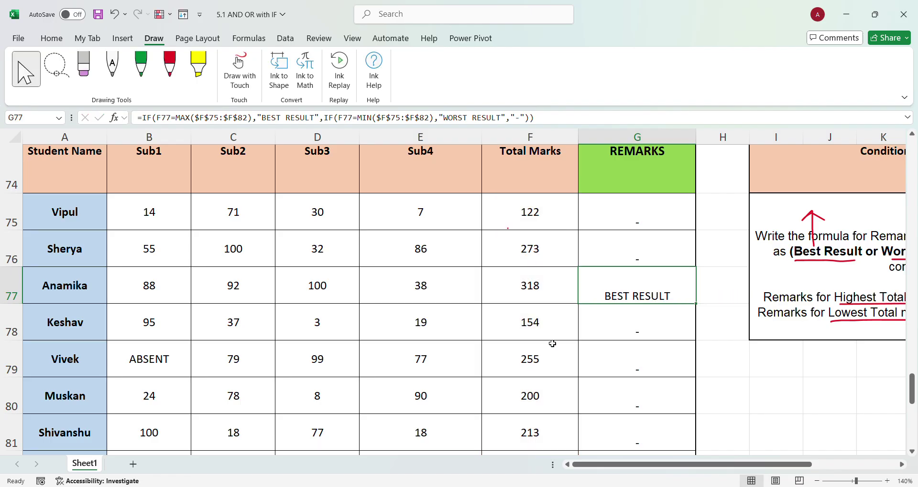
{"action": "double_click", "coordinate": [539, 217]}
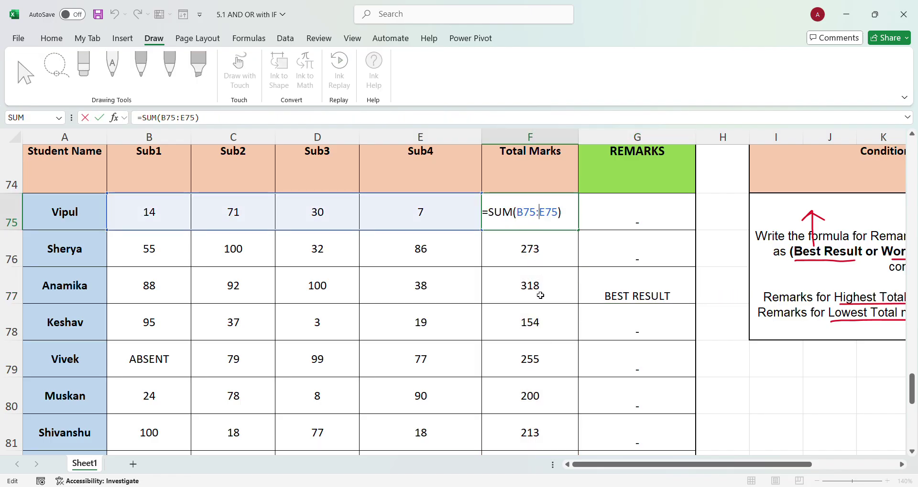
{"action": "key", "text": "Escape"}
Inspect the MAX test and the nested MIN test in G75's Remarks formula, leaving the formula as it is.
{"action": "left_click", "coordinate": [635, 220]}
{"action": "double_click", "coordinate": [635, 219]}
{"action": "type", "text": "=IF(F75=MAX($F$75:$F$82),\"BEST RESULT\",IF(F75=MIN($F$75:$F$82),\"WORST RESULT\",\"-\"))"}
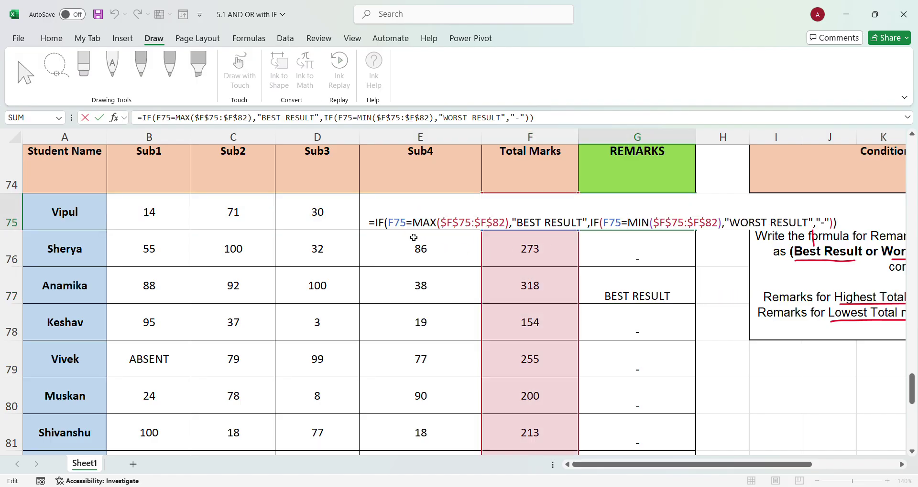
{"action": "left_click_drag", "start_coordinate": [388, 225], "coordinate": [512, 228]}
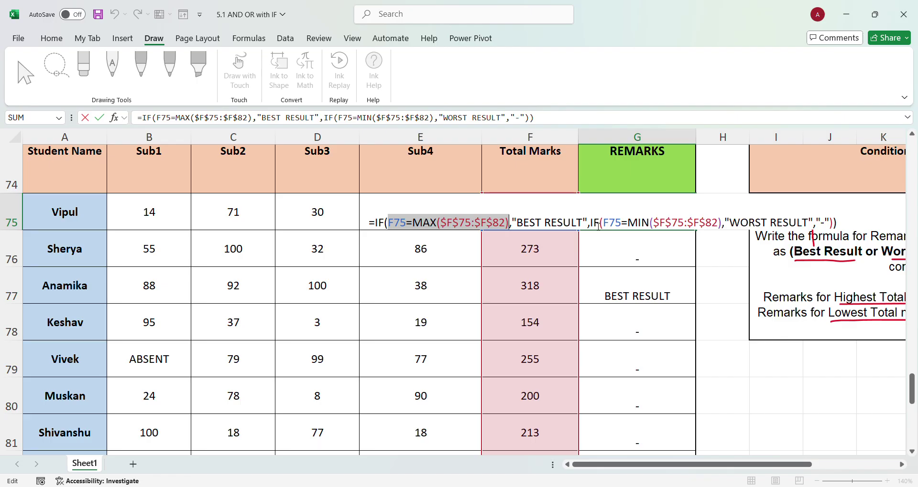
{"action": "left_click_drag", "start_coordinate": [593, 223], "coordinate": [721, 225]}
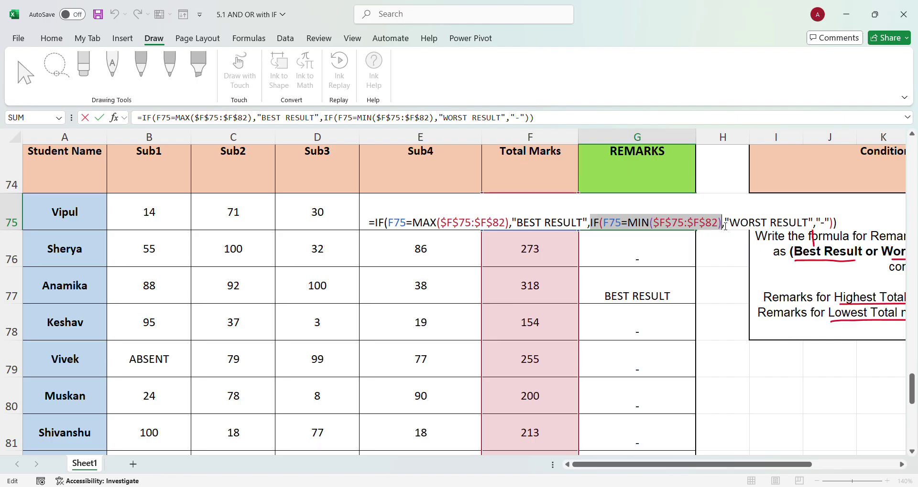
{"action": "left_click", "coordinate": [641, 224]}
{"action": "left_click_drag", "start_coordinate": [603, 223], "coordinate": [720, 225]}
{"action": "left_click", "coordinate": [736, 258]}
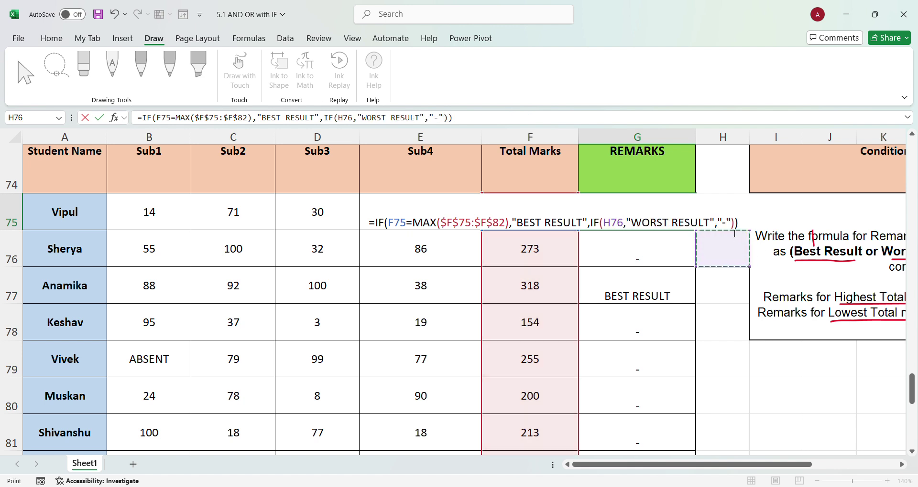
{"action": "key", "text": "Escape"}
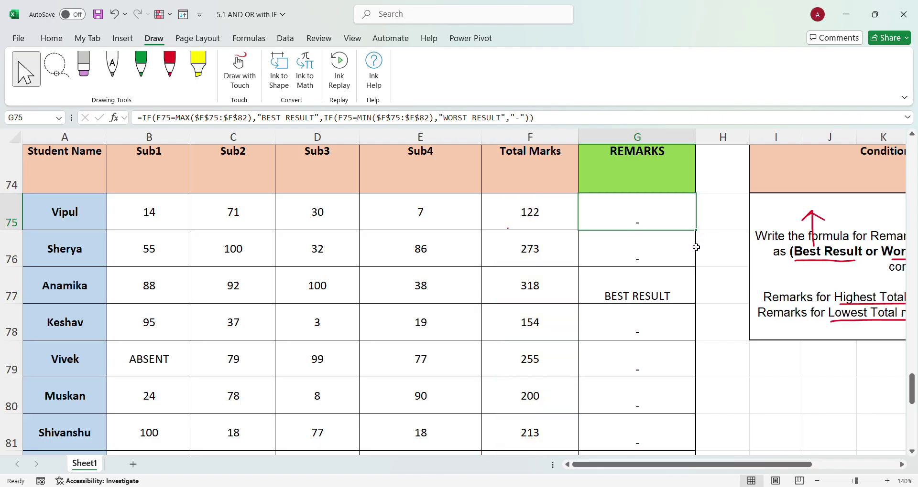
Mark First, Second and Third Position in the row 87 table's remark conditions with circled numbers 1, 2 and 3 in red ink.
{"action": "scroll", "coordinate": [630, 259], "scroll_direction": "down", "scroll_amount": 3}
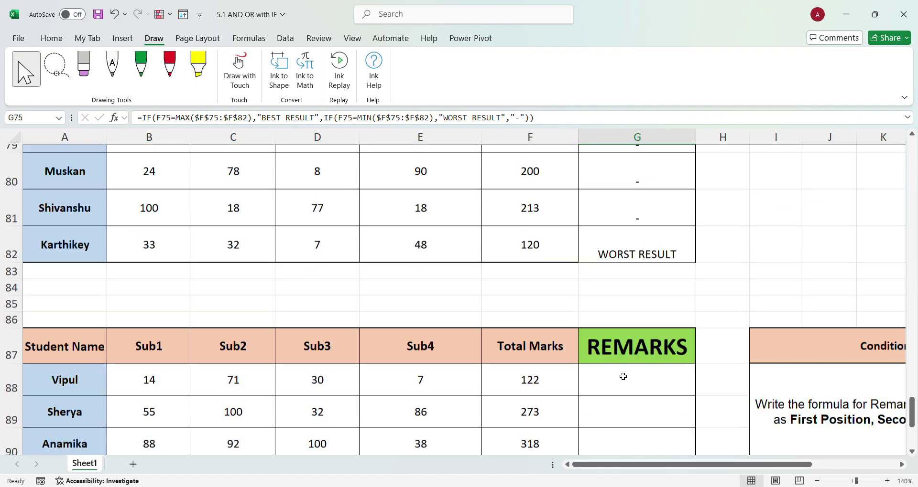
{"action": "scroll", "coordinate": [623, 375], "scroll_direction": "down", "scroll_amount": 1}
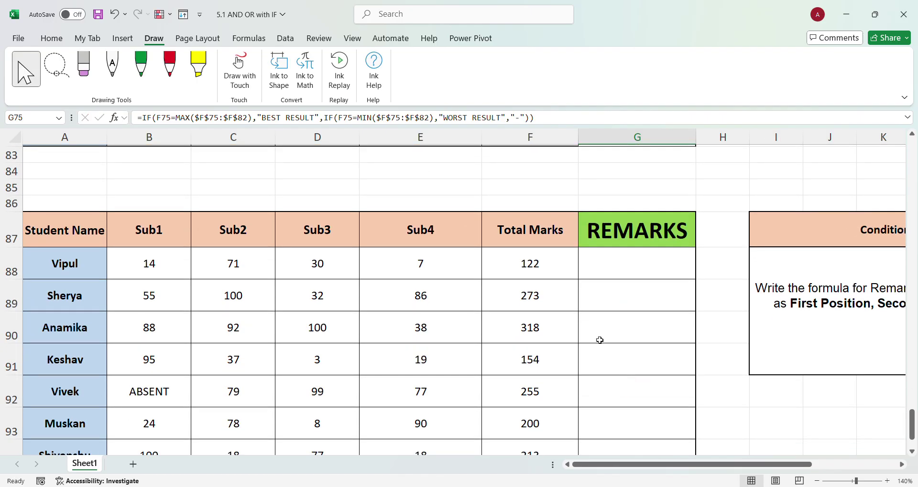
{"action": "left_click_drag", "start_coordinate": [613, 469], "coordinate": [691, 460]}
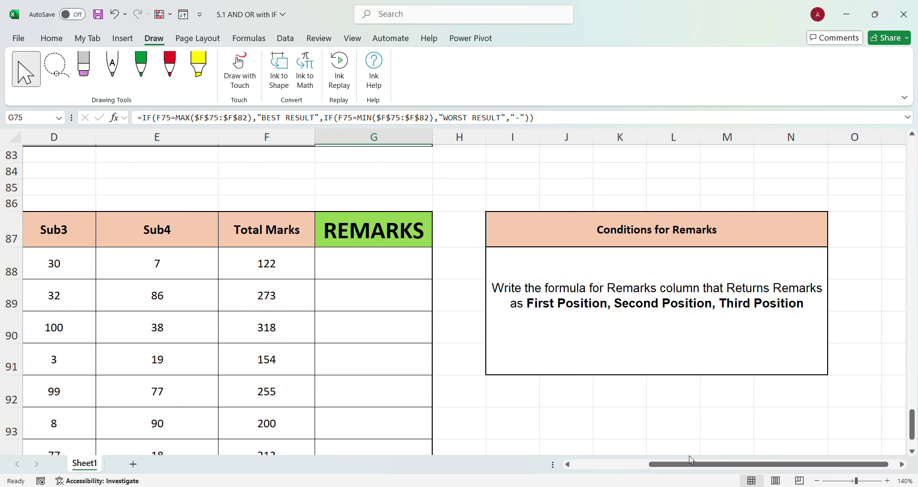
{"action": "left_click", "coordinate": [178, 85]}
{"action": "mouse_move", "coordinate": [559, 318]}
{"action": "left_mouse_down"}
{"action": "mouse_move", "coordinate": [559, 336]}
{"action": "mouse_move", "coordinate": [548, 319]}
{"action": "mouse_move", "coordinate": [575, 339]}
{"action": "mouse_move", "coordinate": [553, 315]}
{"action": "left_mouse_up"}
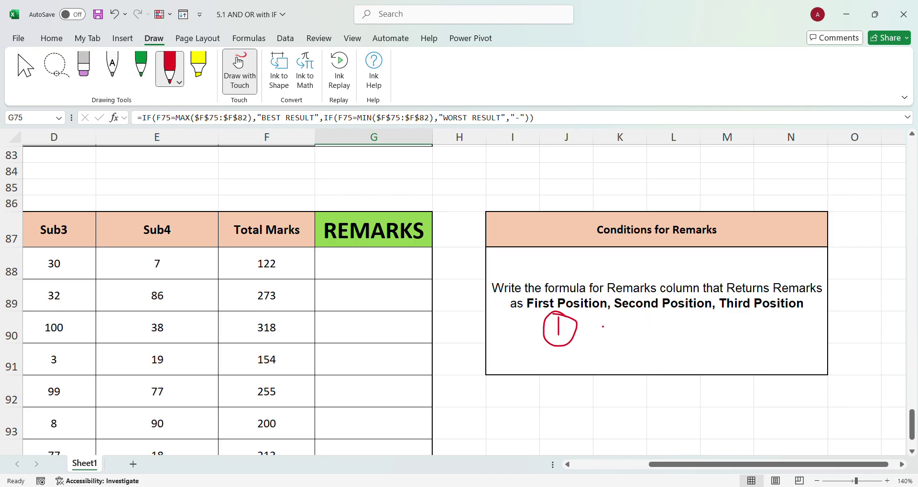
{"action": "mouse_move", "coordinate": [644, 320]}
{"action": "left_mouse_down"}
{"action": "mouse_move", "coordinate": [653, 337]}
{"action": "mouse_move", "coordinate": [661, 332]}
{"action": "left_mouse_up"}
{"action": "mouse_move", "coordinate": [751, 317]}
{"action": "left_mouse_down"}
{"action": "mouse_move", "coordinate": [765, 335]}
{"action": "mouse_move", "coordinate": [750, 339]}
{"action": "mouse_move", "coordinate": [776, 337]}
{"action": "mouse_move", "coordinate": [751, 314]}
{"action": "left_mouse_up"}
{"action": "mouse_move", "coordinate": [691, 324]}
{"action": "left_mouse_down"}
{"action": "mouse_move", "coordinate": [618, 349]}
{"action": "mouse_move", "coordinate": [691, 325]}
{"action": "left_mouse_up"}
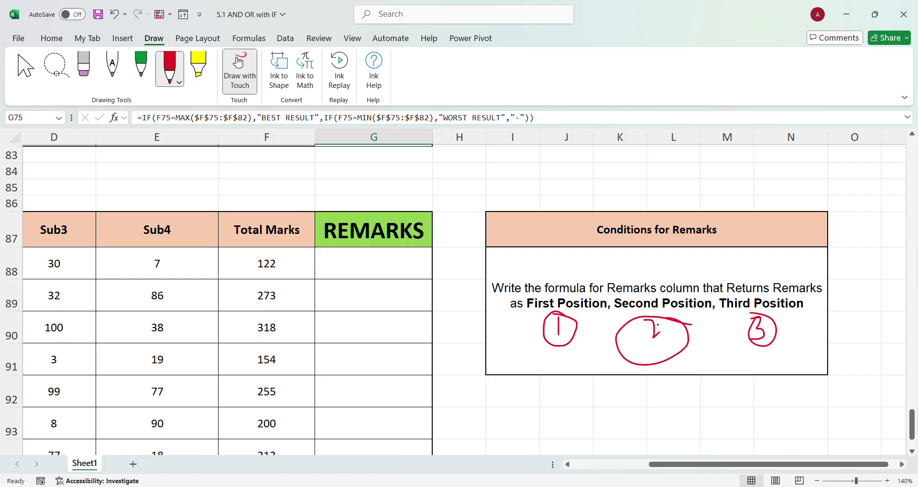
{"action": "left_click", "coordinate": [25, 67]}
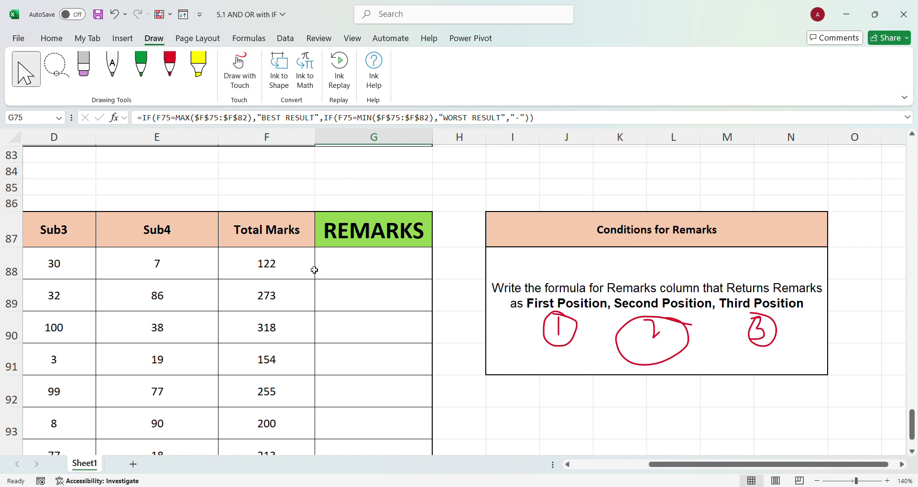
Start an IF formula in G88 with the test F88=LARGE($F$88:$F$95,1), using an absolute range.
{"action": "left_click", "coordinate": [384, 269]}
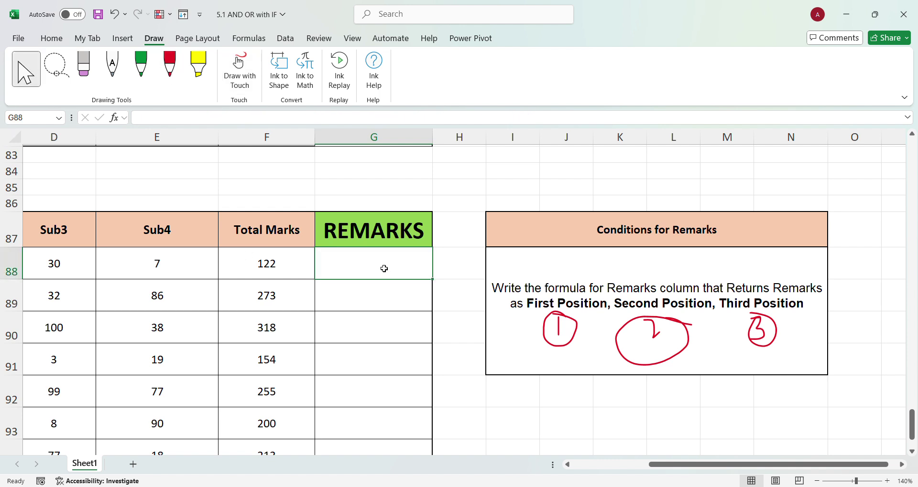
{"action": "type", "text": "=IF"}
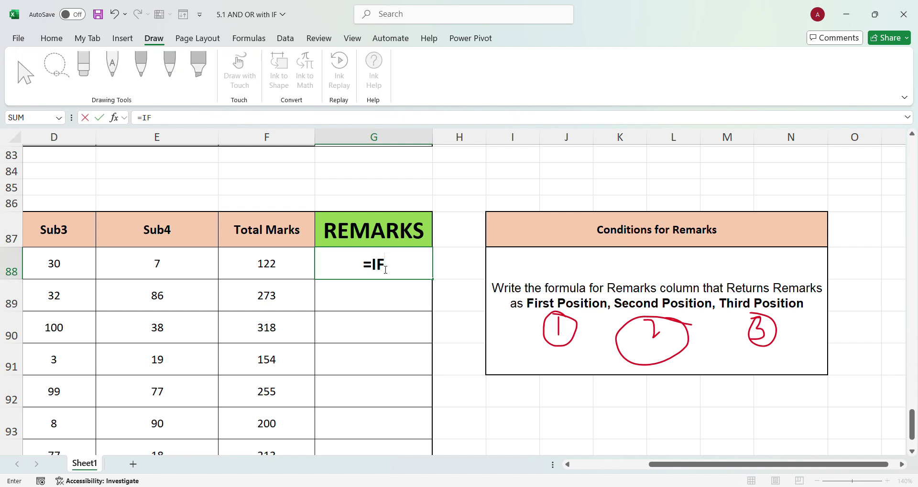
{"action": "type", "text": "("}
{"action": "left_click", "coordinate": [256, 264]}
{"action": "type", "text": "=LAR"}
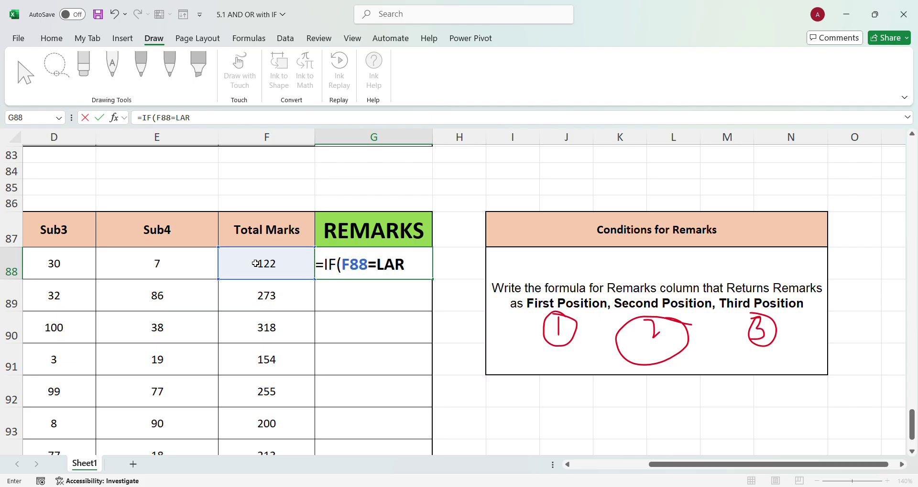
{"action": "type", "text": "GE("}
{"action": "left_click_drag", "start_coordinate": [249, 266], "coordinate": [268, 424]}
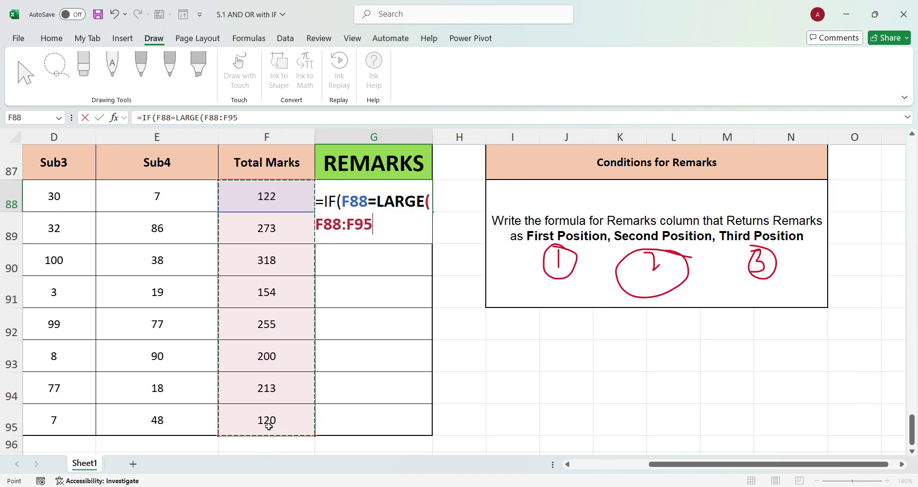
{"action": "key", "text": "F4"}
{"action": "type", "text": ",1"}
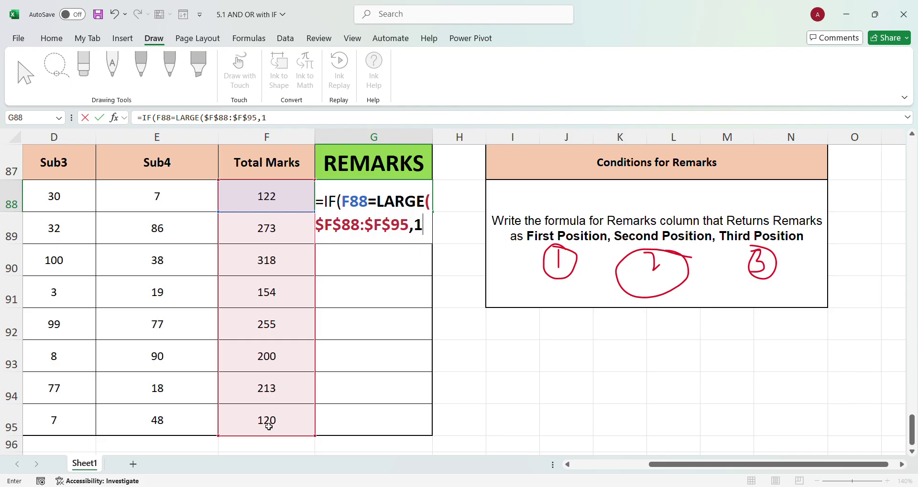
{"action": "type", "text": "),"}
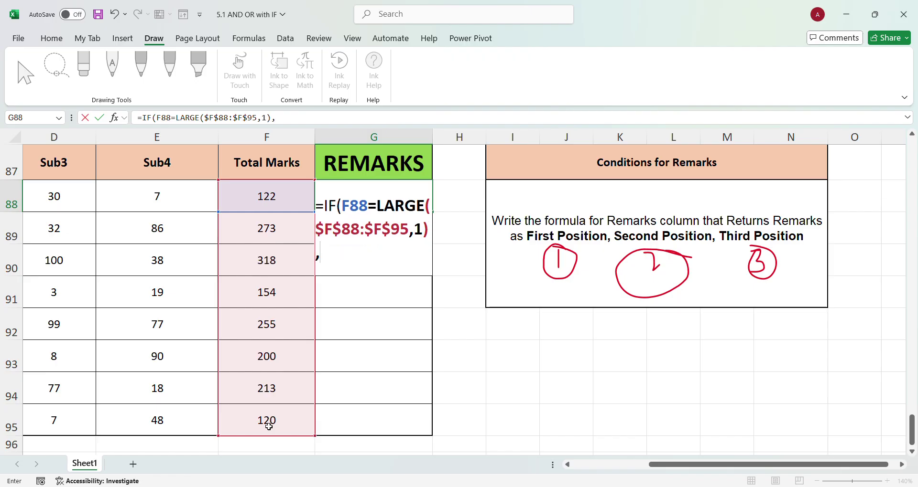
Give the G88 IF formula the true result "FIRST POSITION HOLDER".
{"action": "type", "text": "\"FIRST"}
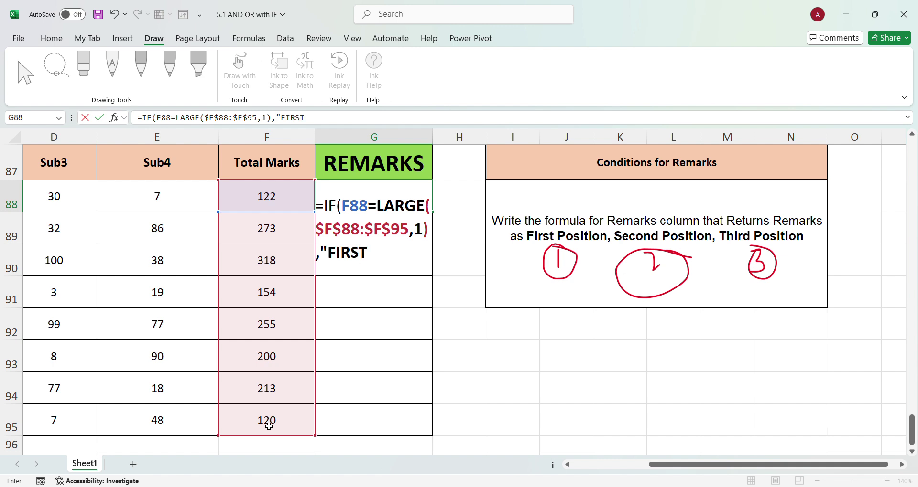
{"action": "type", "text": " POSITION"}
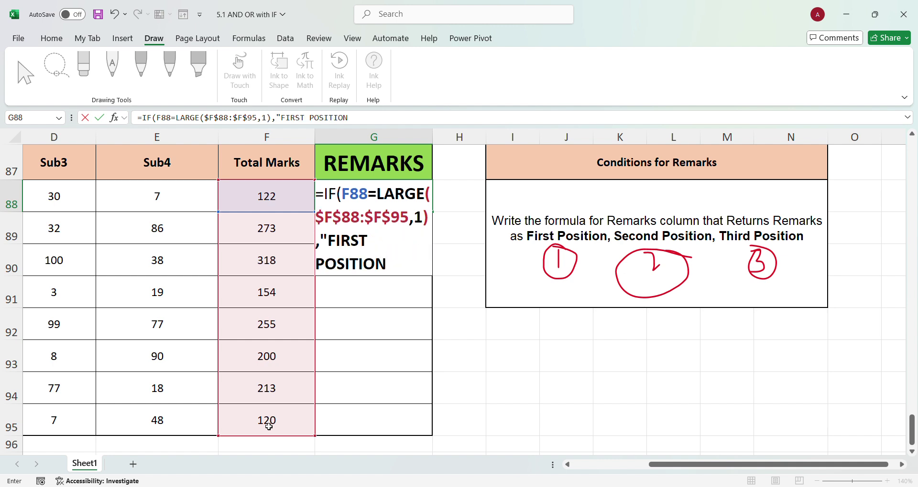
{"action": "type", "text": " HOLDER\","}
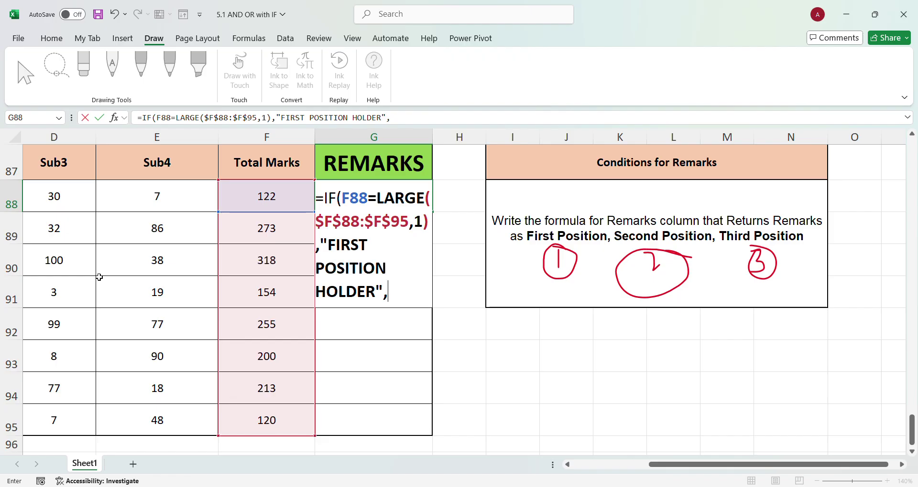
Insert an AND function with its opening parenthesis before the first F88 test in the G88 formula.
{"action": "left_click", "coordinate": [342, 198]}
{"action": "type", "text": "AND"}
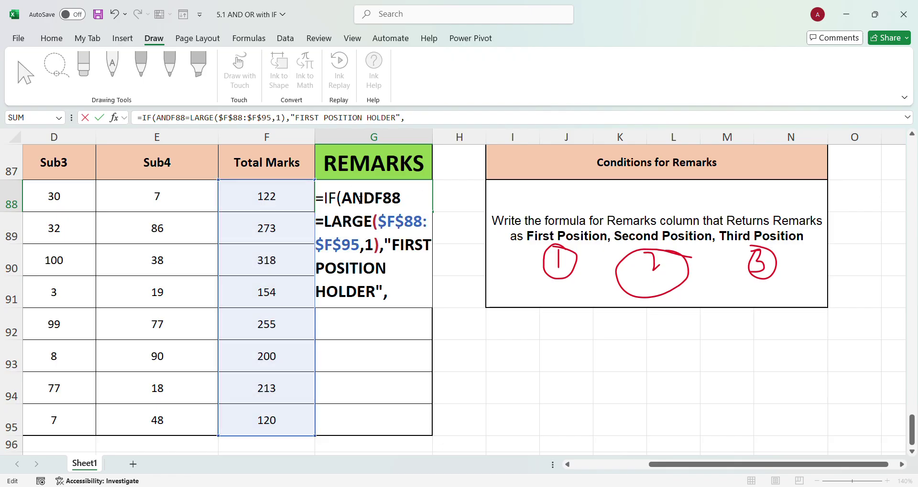
{"action": "type", "text": "("}
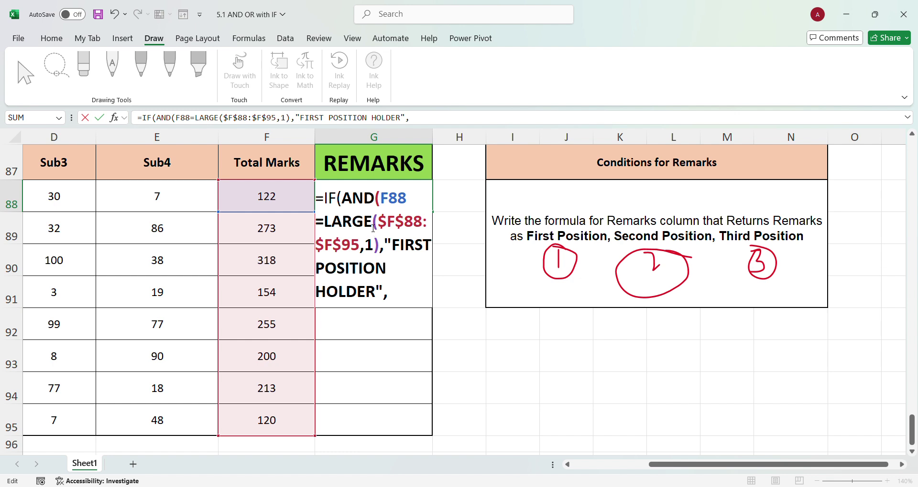
Add the second test F88=LARGE($F$88:$F$95,2) at the end of the G88 formula.
{"action": "left_click", "coordinate": [395, 297]}
{"action": "left_click", "coordinate": [283, 202]}
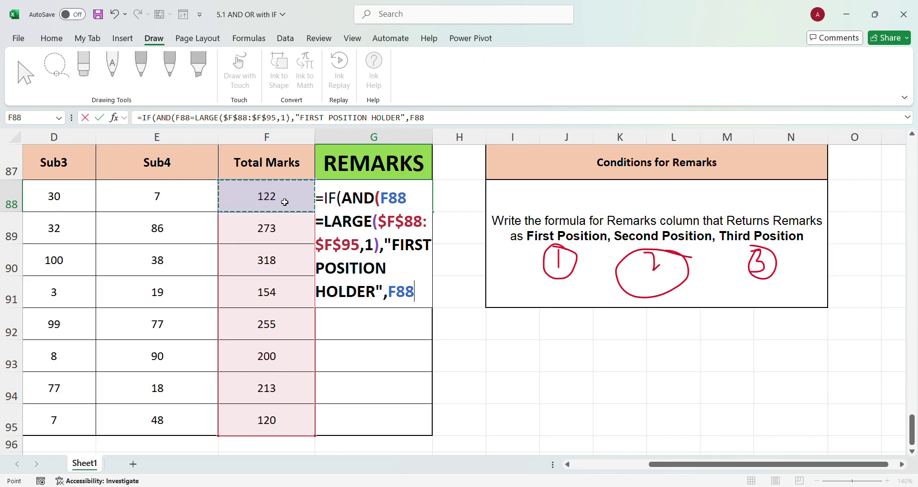
{"action": "type", "text": ","}
{"action": "key", "text": "BackSpace"}
{"action": "type", "text": "=LARGE"}
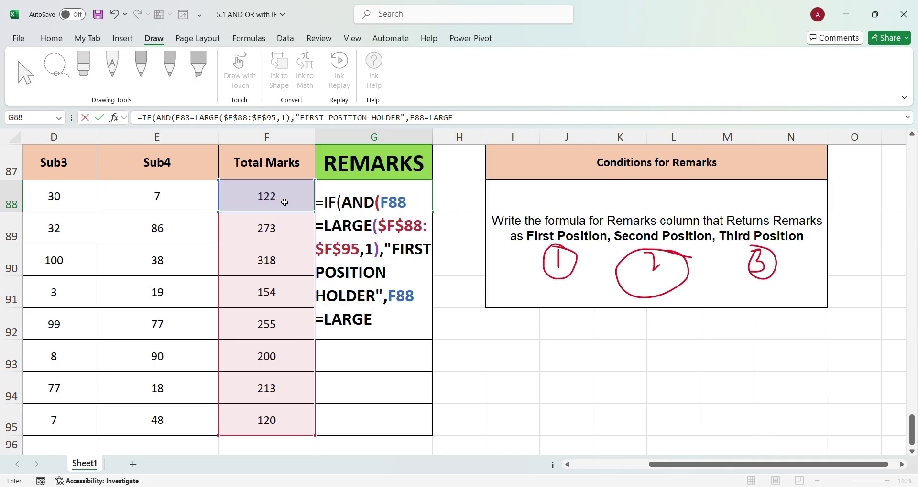
{"action": "type", "text": "("}
{"action": "left_click_drag", "start_coordinate": [276, 201], "coordinate": [290, 424]}
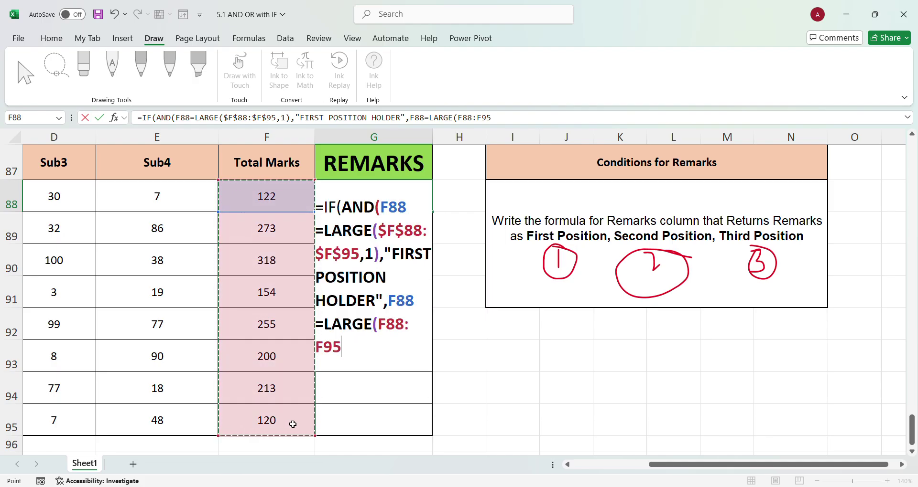
{"action": "key", "text": "F4"}
{"action": "type", "text": ",2"}
{"action": "type", "text": "\""}
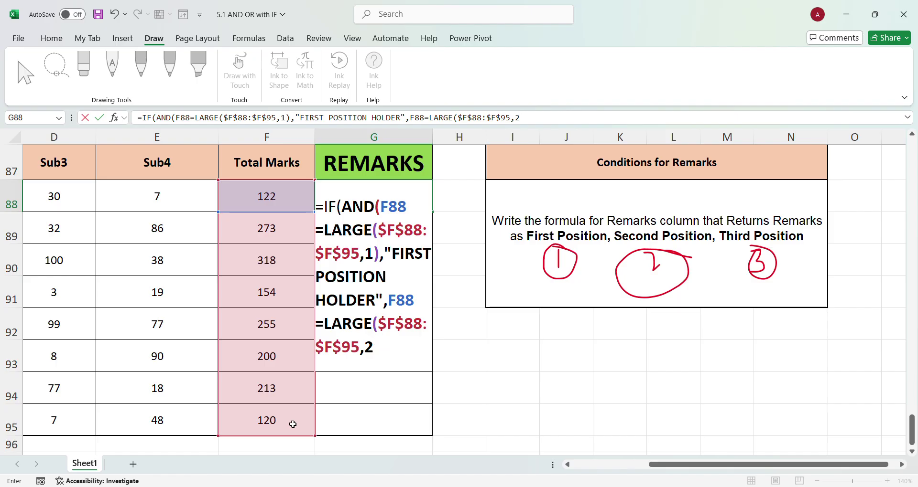
Close the second LARGE test and follow it with the result "SECOND POSITION HOLDER" in the G88 formula.
{"action": "type", "text": "),\"SECO"}
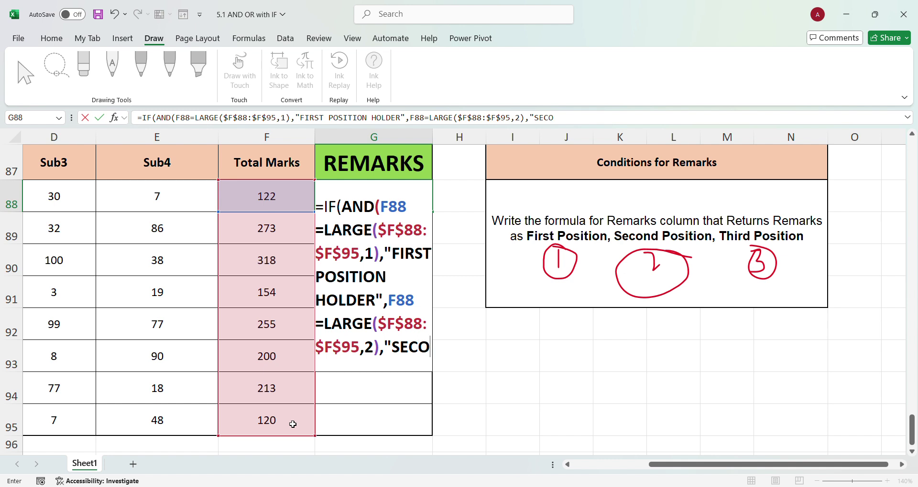
{"action": "type", "text": "NG"}
{"action": "key", "text": "BackSpace"}
{"action": "type", "text": "D PO"}
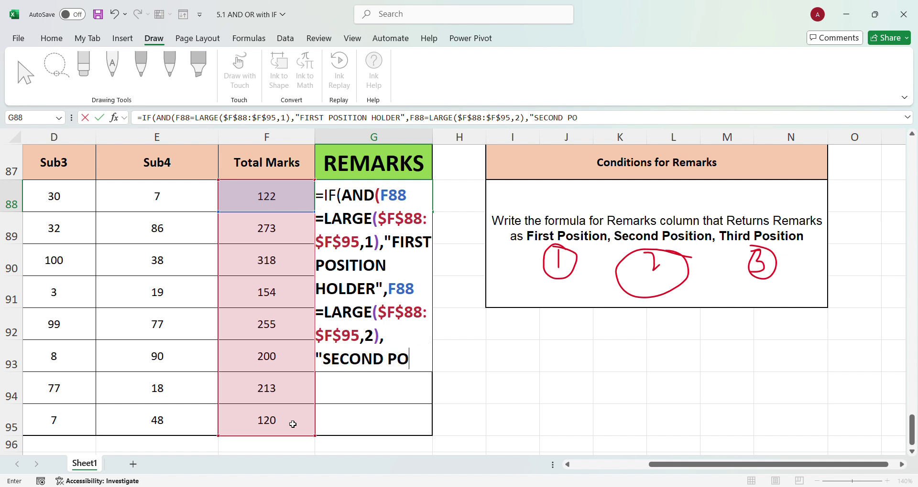
{"action": "type", "text": "SITION HOLDER"}
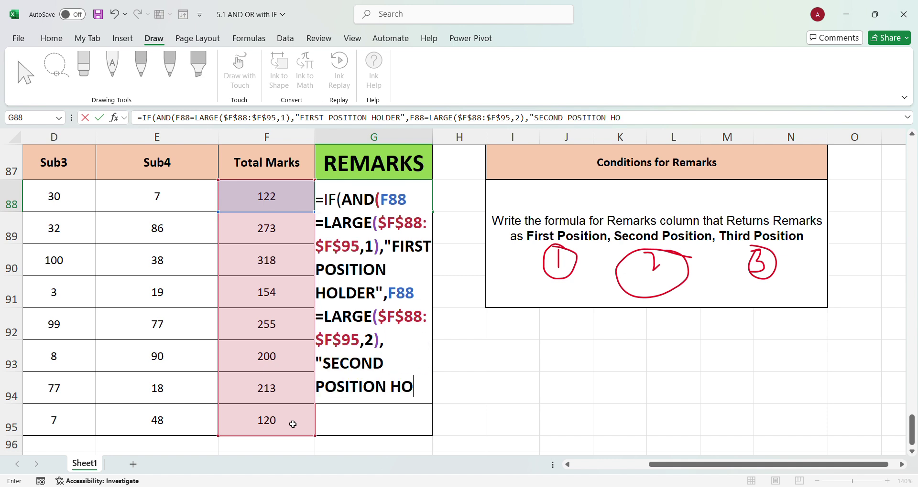
{"action": "type", "text": "\","}
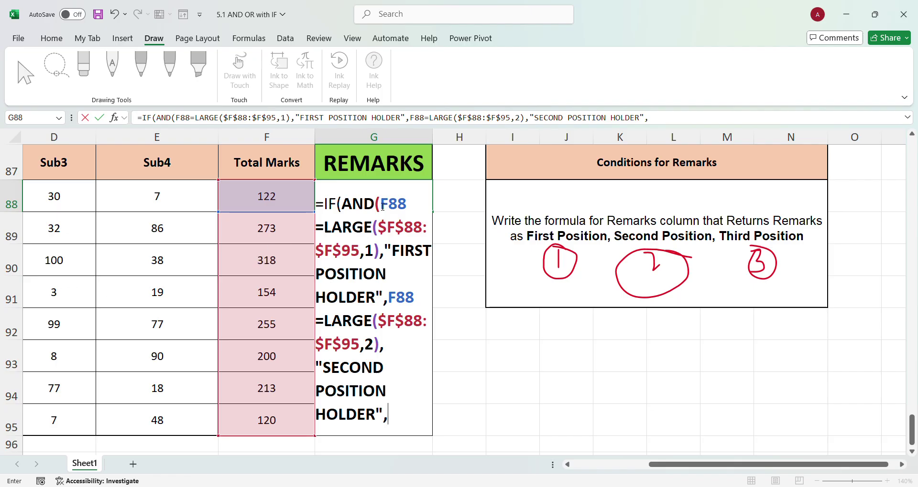
Replace the AND function with OR in the G88 formula.
{"action": "left_click_drag", "start_coordinate": [375, 206], "coordinate": [350, 212]}
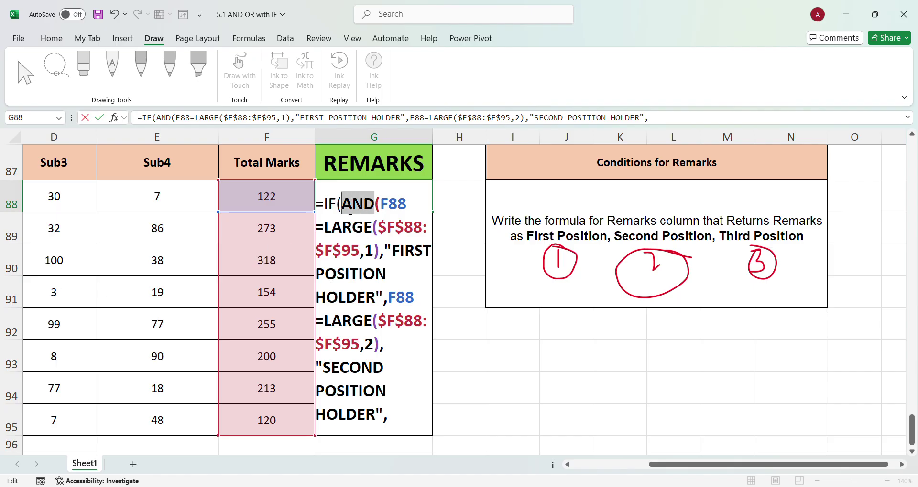
{"action": "type", "text": "OR"}
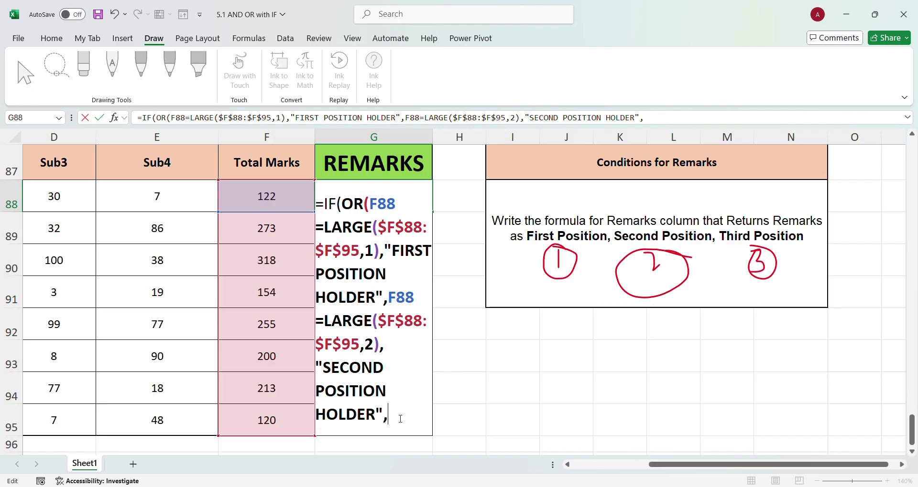
Add a third test F88=LARGE($F$88:$F$95,3 at the end of the G88 formula, with the range as an absolute reference.
{"action": "left_click", "coordinate": [284, 202]}
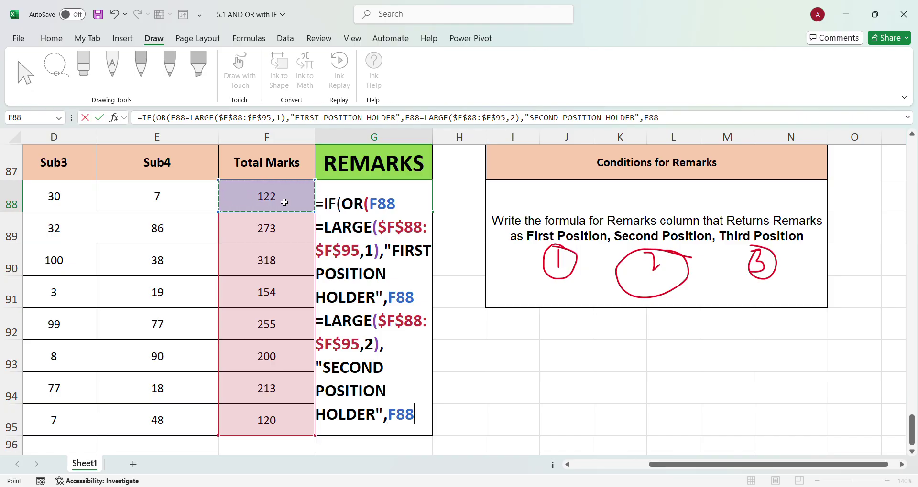
{"action": "type", "text": "=LARGE"}
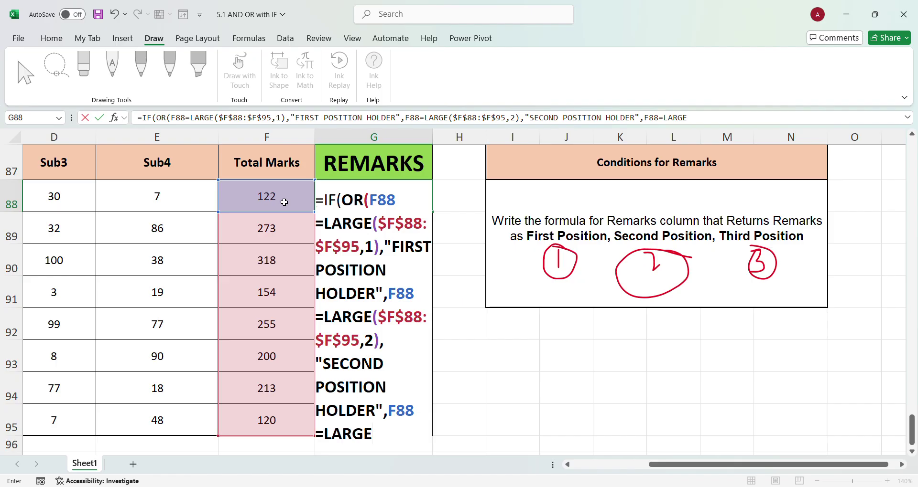
{"action": "type", "text": "("}
{"action": "left_click_drag", "start_coordinate": [283, 202], "coordinate": [262, 418]}
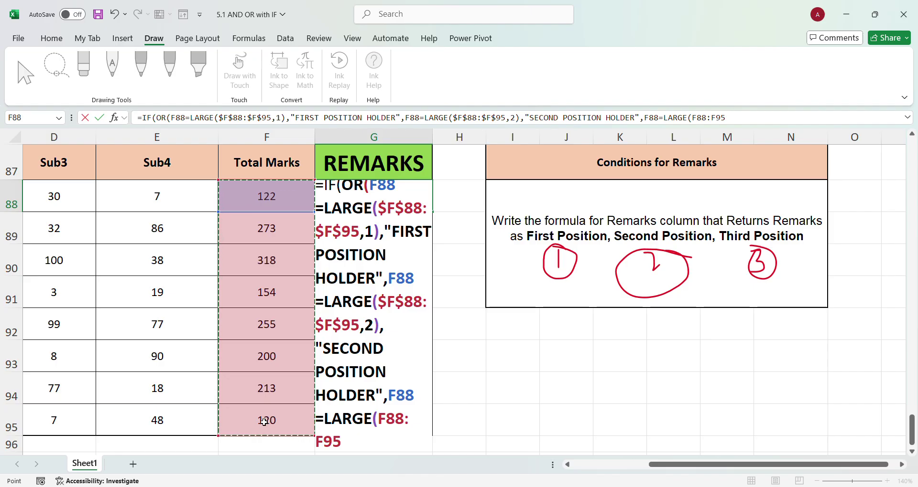
{"action": "key", "text": "F4"}
{"action": "type", "text": ","}
{"action": "type", "text": "3"}
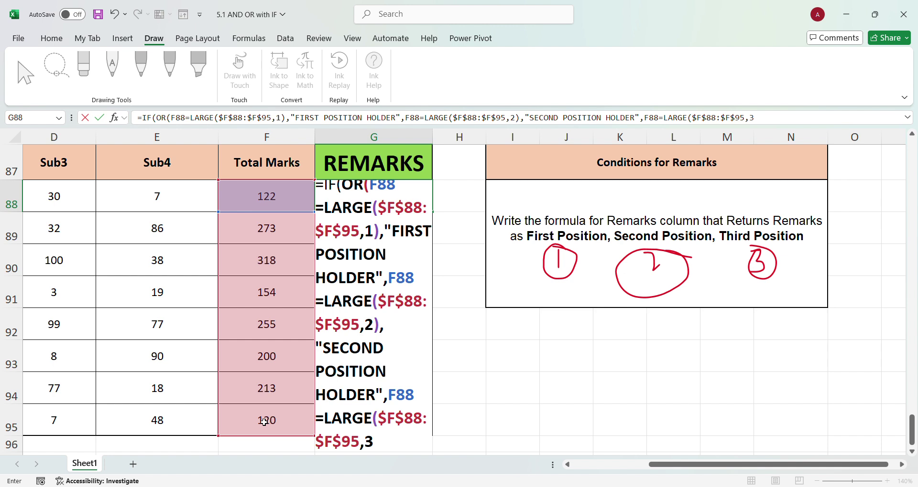
Close the third LARGE test and follow it with the result "THIRD POSITION HOLDER" in the G88 formula.
{"action": "type", "text": "),\"THIRD P"}
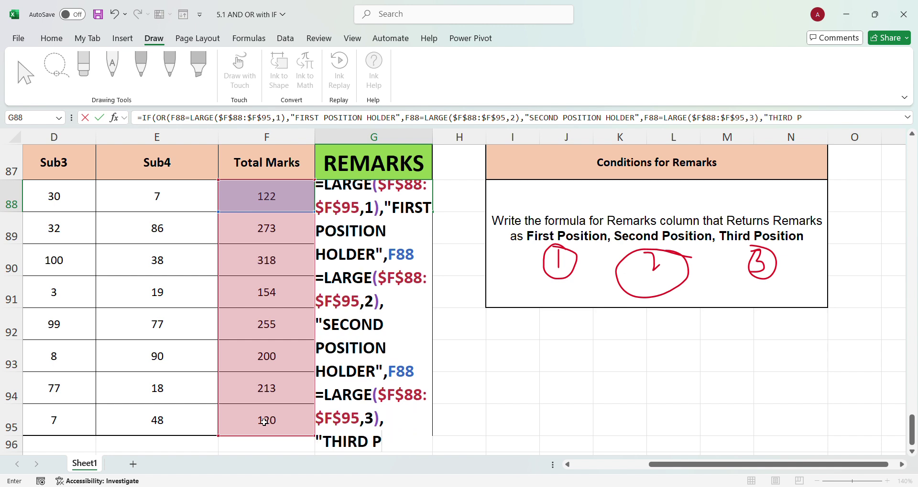
{"action": "type", "text": "OSITION HOLDE"}
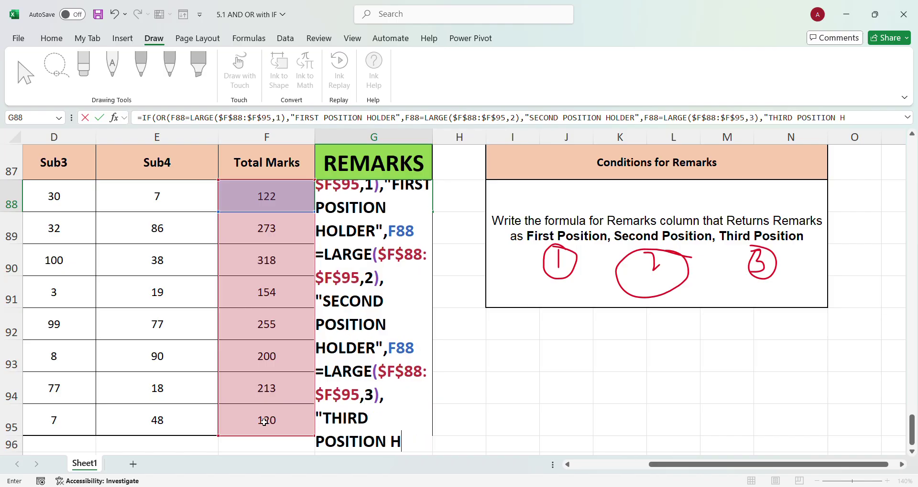
{"action": "type", "text": "R\""}
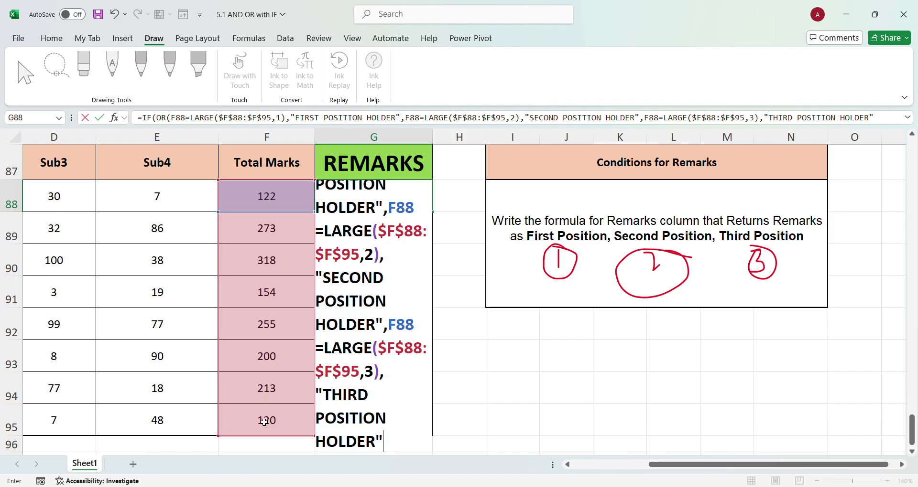
Remove the OR function and its opening parenthesis from the start of the G88 formula.
{"action": "scroll", "coordinate": [306, 333], "scroll_direction": "up", "scroll_amount": 2}
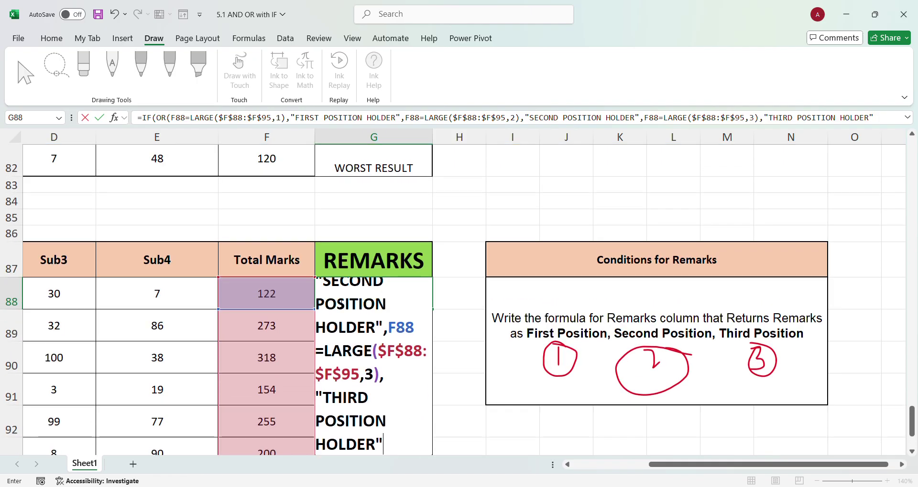
{"action": "scroll", "coordinate": [411, 363], "scroll_direction": "down", "scroll_amount": 2}
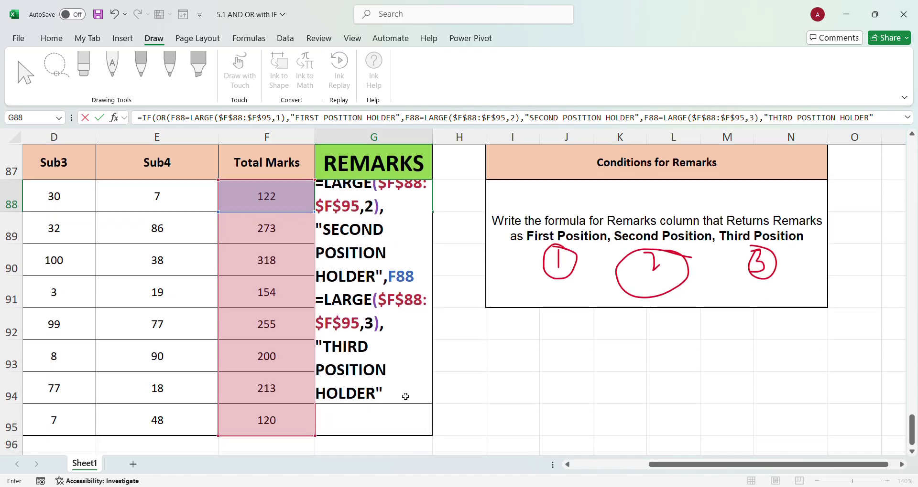
{"action": "scroll", "coordinate": [381, 258], "scroll_direction": "up", "scroll_amount": 1}
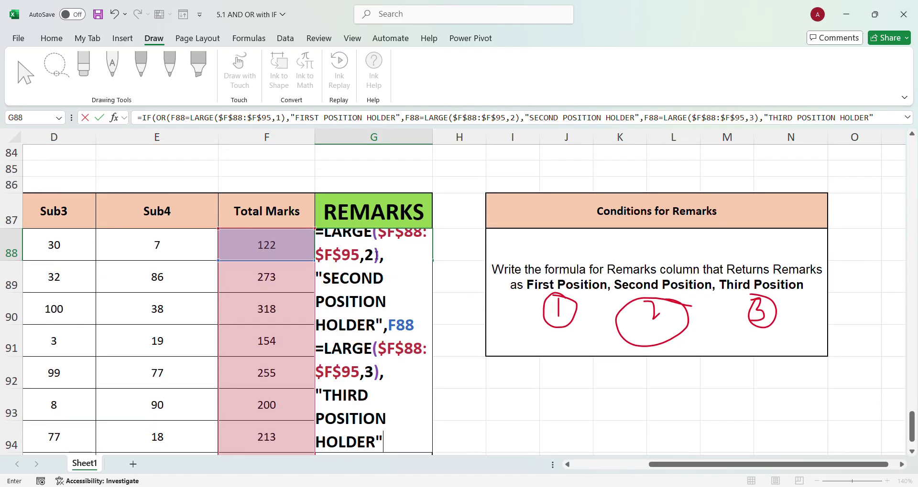
{"action": "left_click", "coordinate": [167, 119]}
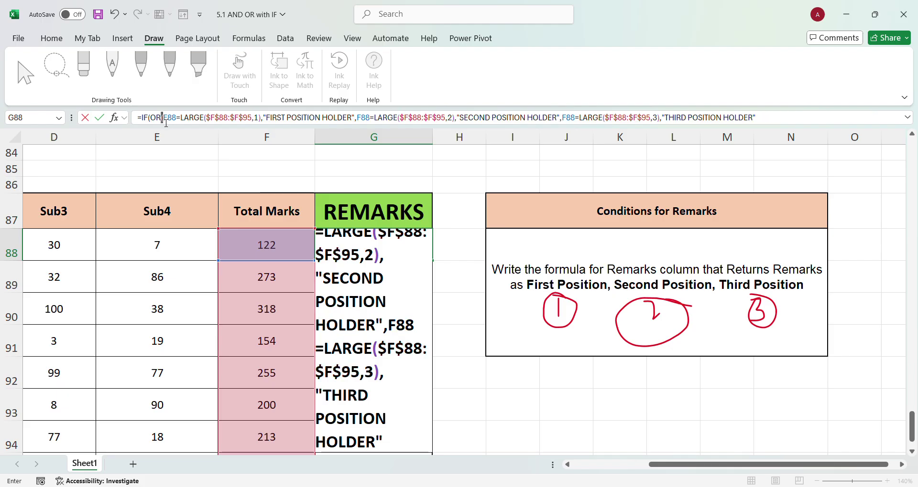
{"action": "double_click", "coordinate": [156, 119]}
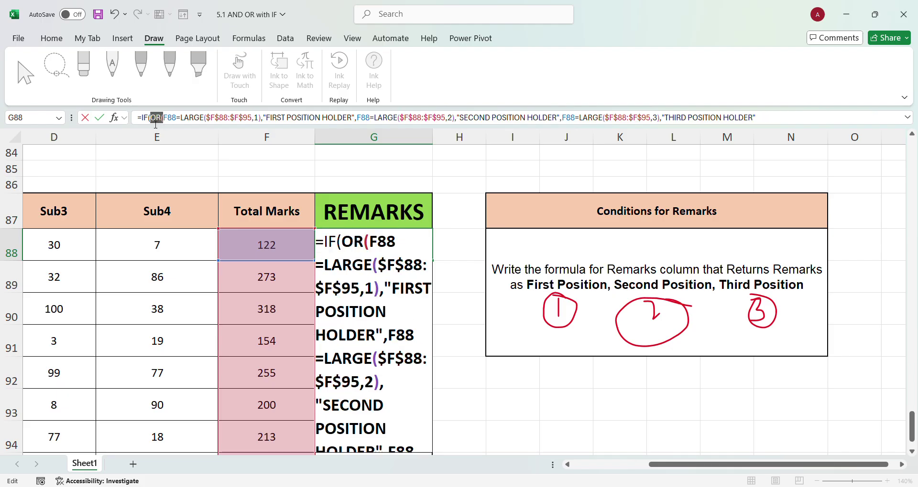
{"action": "key", "text": "Delete"}
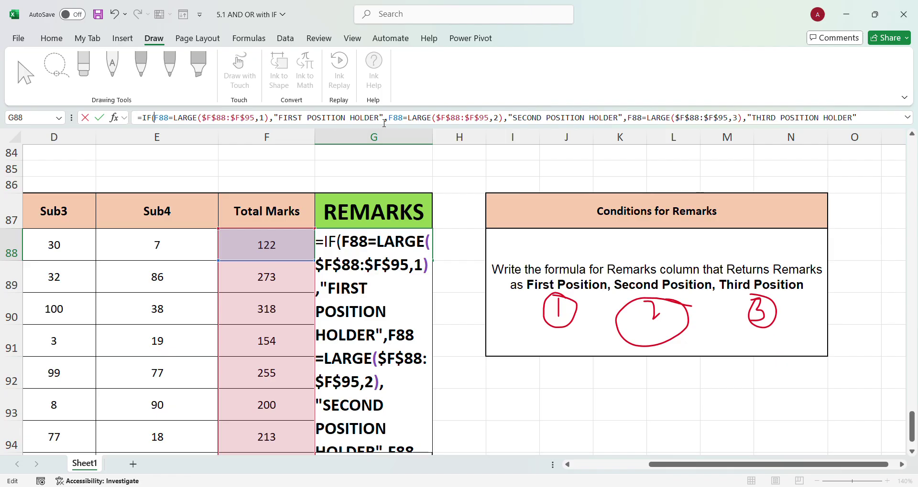
Insert a nested IF with an opening parenthesis before both the second and the third F88 test in G88.
{"action": "left_click", "coordinate": [401, 118]}
{"action": "type", "text": "IF("}
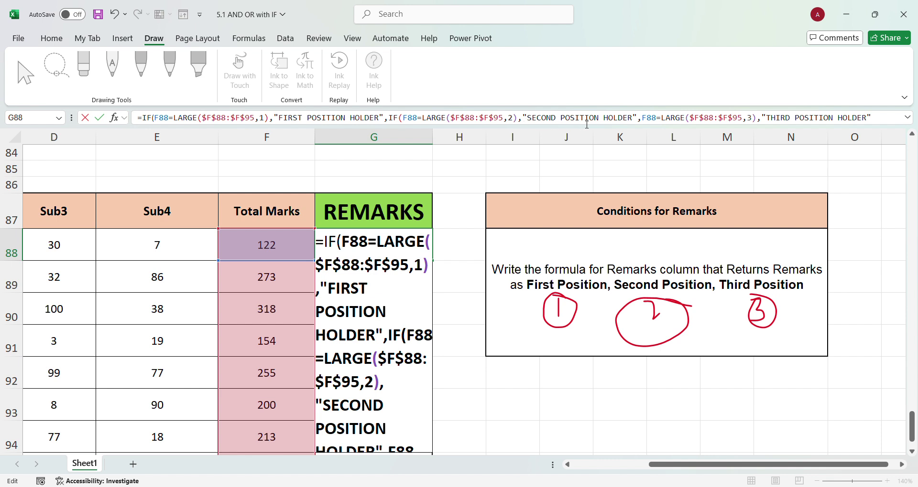
{"action": "left_click", "coordinate": [640, 119]}
{"action": "type", "text": "IF"}
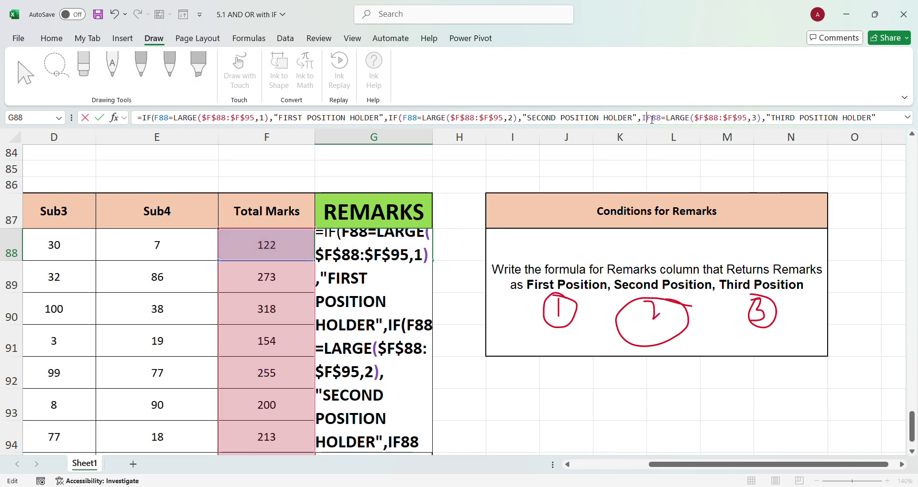
{"action": "type", "text": "(F"}
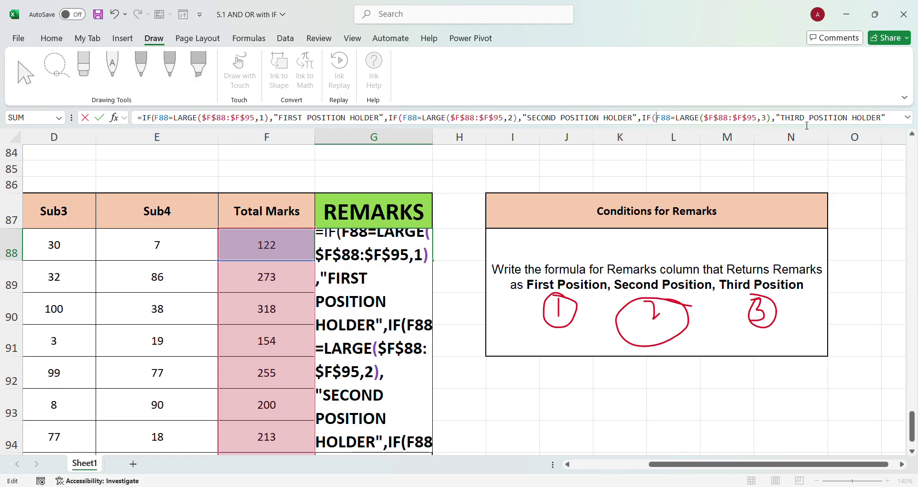
Add " NO POSITION" as the final false result, close the three nested IFs and enter the G88 formula.
{"action": "left_click", "coordinate": [896, 121]}
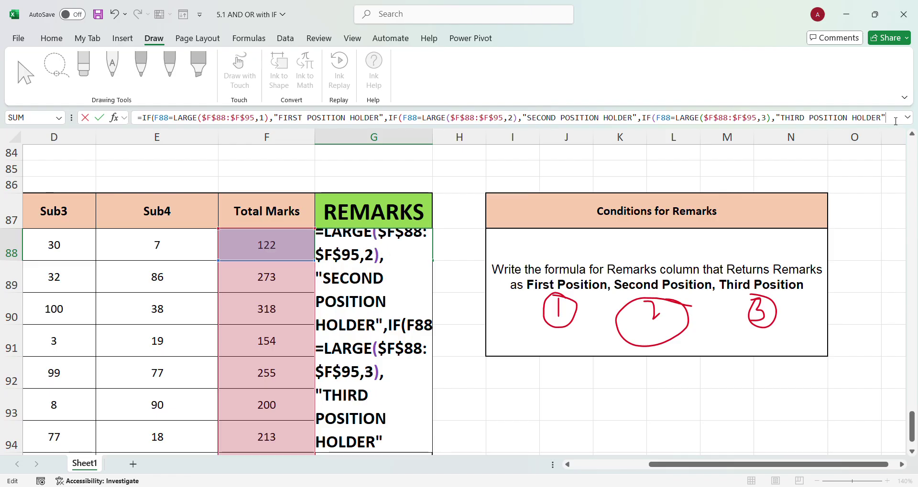
{"action": "type", "text": ","}
{"action": "type", "text": "\""}
{"action": "type", "text": " NO POS"}
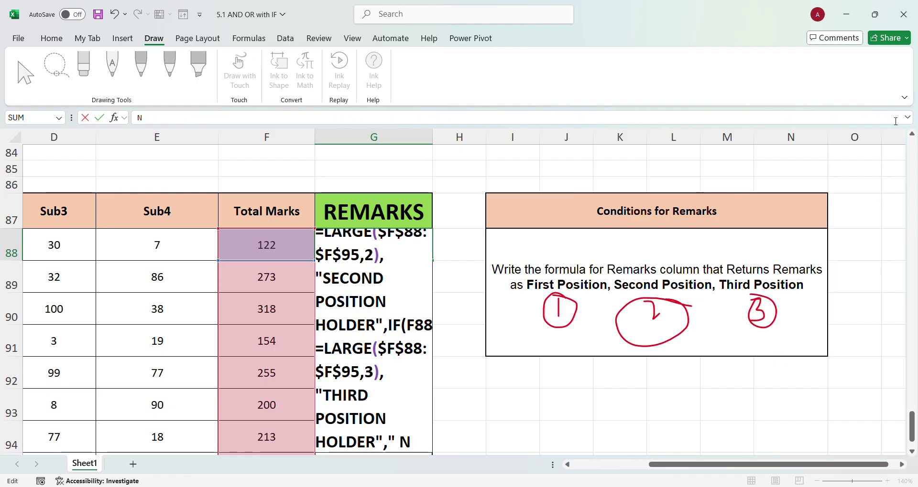
{"action": "type", "text": "ITION\""}
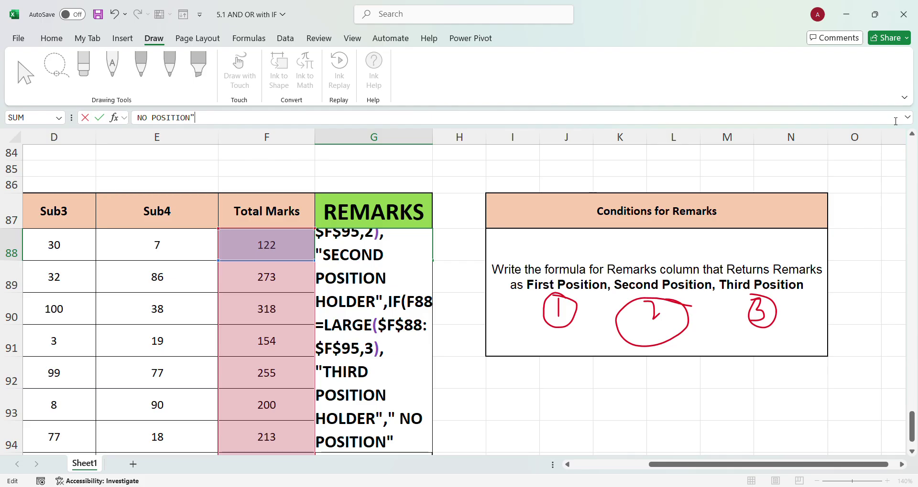
{"action": "type", "text": ")))"}
{"action": "key", "text": "Return"}
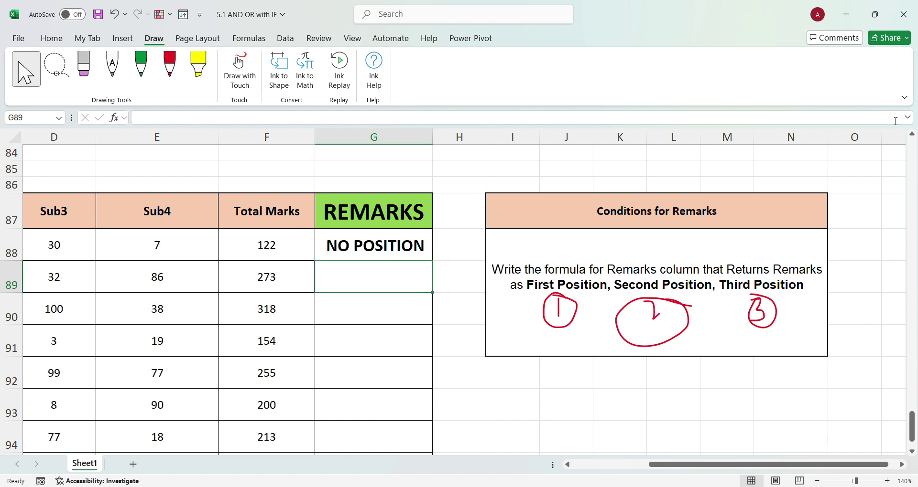
Fill the G88 formula down through G95 and auto-fit the height of all worksheet rows.
{"action": "left_click_drag", "start_coordinate": [356, 244], "coordinate": [369, 434]}
{"action": "key", "text": "ctrl+d"}
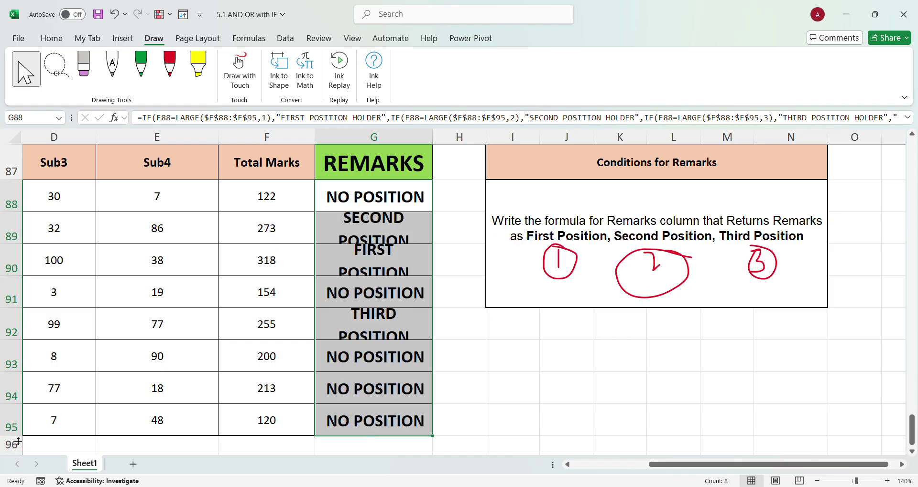
{"action": "left_click", "coordinate": [14, 138]}
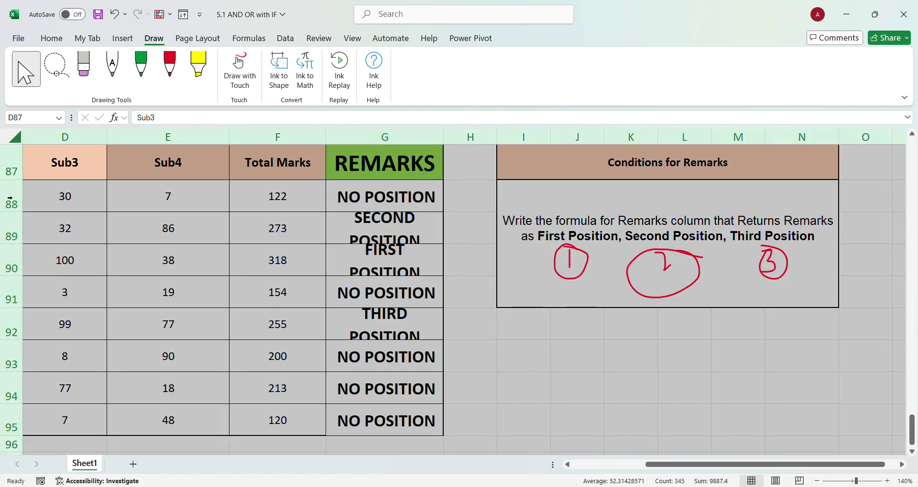
{"action": "double_click", "coordinate": [13, 405]}
{"action": "left_click", "coordinate": [293, 262]}
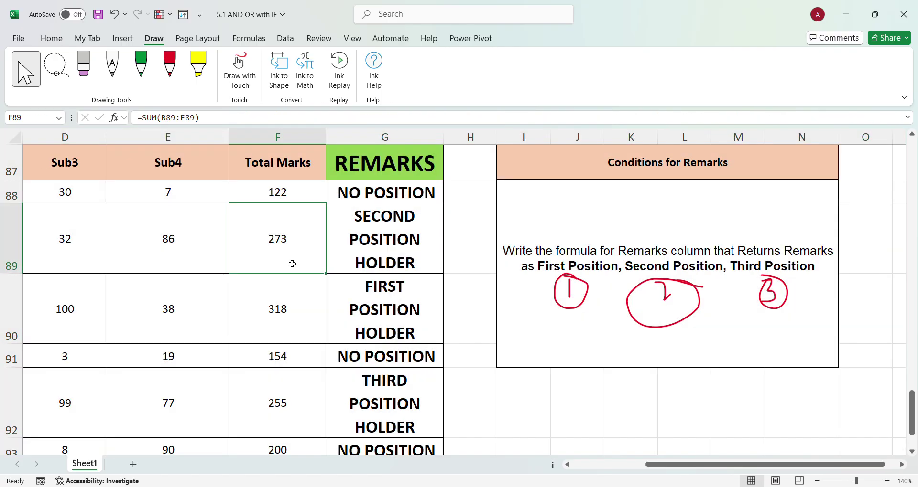
Check the position remarks in rows 89, 90 and 92 against their total marks and review the G88 formula.
{"action": "left_click_drag", "start_coordinate": [344, 309], "coordinate": [272, 311]}
{"action": "left_click_drag", "start_coordinate": [391, 252], "coordinate": [297, 261]}
{"action": "scroll", "coordinate": [367, 397], "scroll_direction": "down", "scroll_amount": 1}
{"action": "left_click_drag", "start_coordinate": [390, 362], "coordinate": [292, 364]}
{"action": "scroll", "coordinate": [379, 414], "scroll_direction": "down", "scroll_amount": 1}
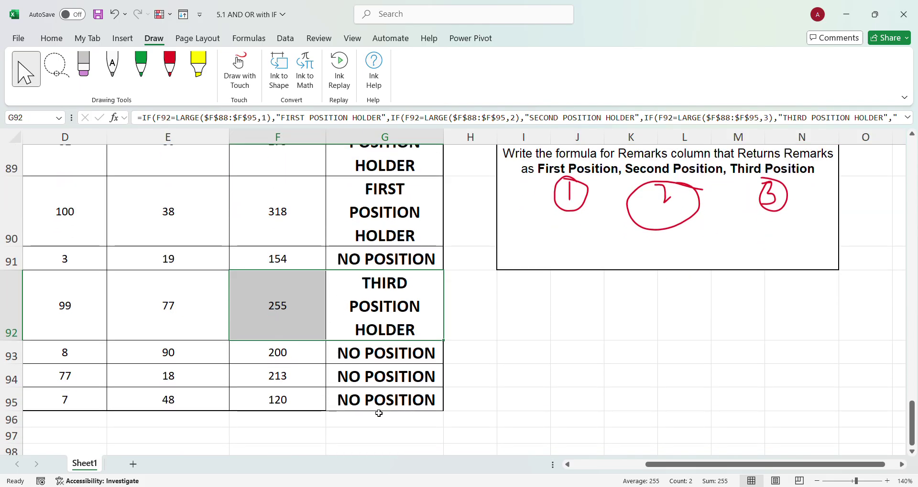
{"action": "scroll", "coordinate": [379, 414], "scroll_direction": "up", "scroll_amount": 2}
{"action": "double_click", "coordinate": [384, 245]}
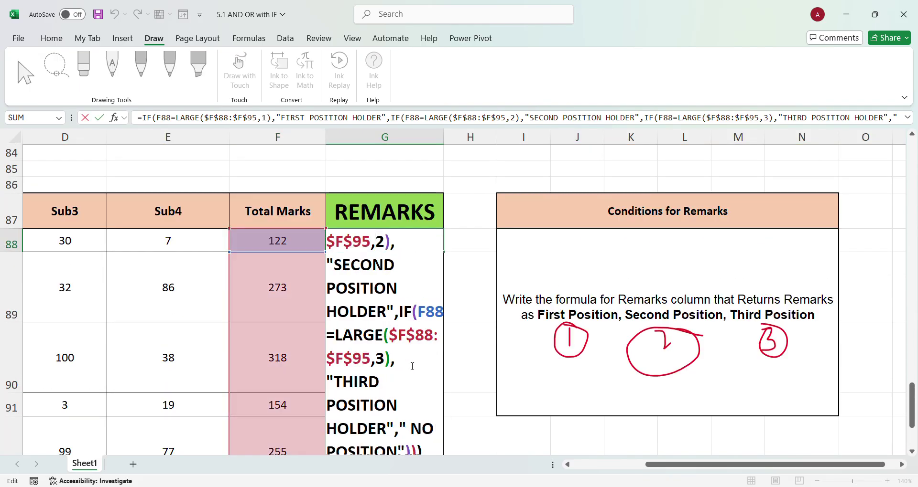
{"action": "key", "text": "Escape"}
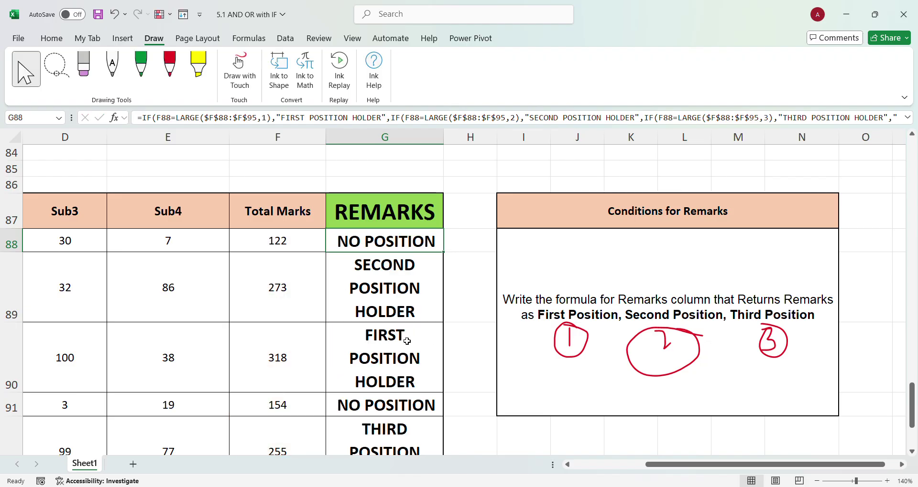
Enter the label FORMULA in cell E86 above the Sub4 header.
{"action": "left_click", "coordinate": [181, 186]}
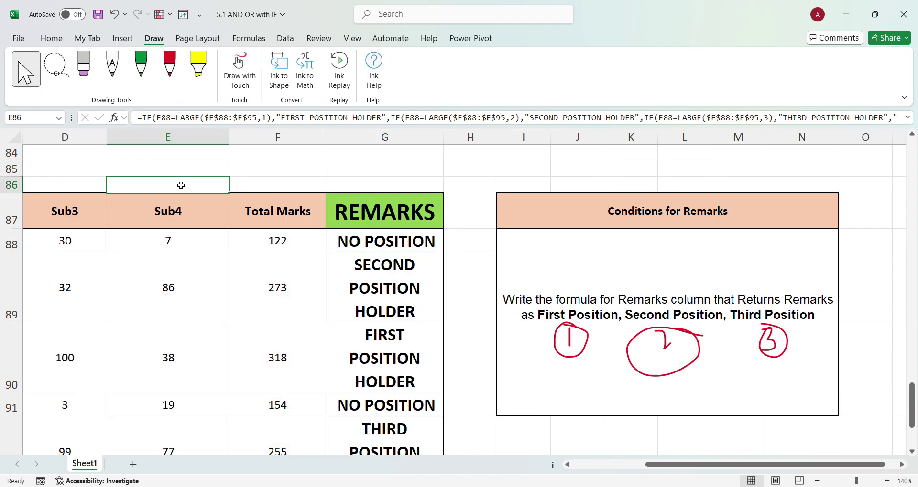
{"action": "type", "text": "FOR"}
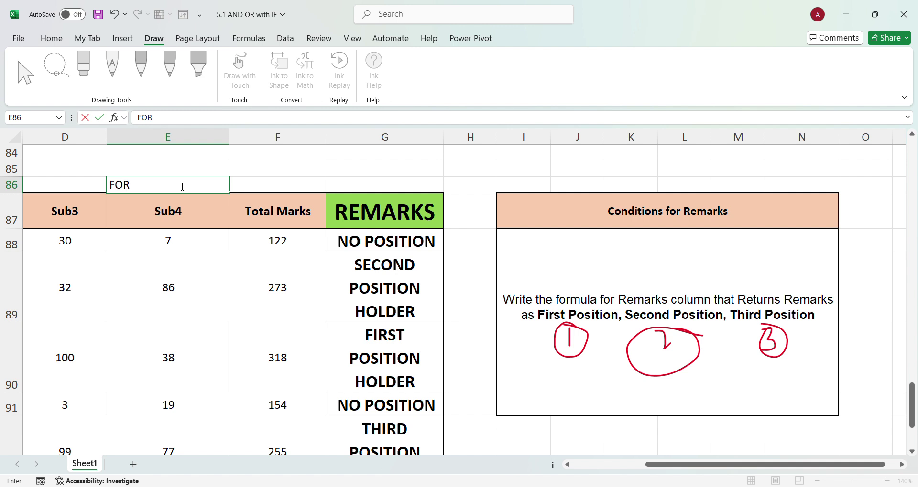
{"action": "type", "text": "MULATEXT"}
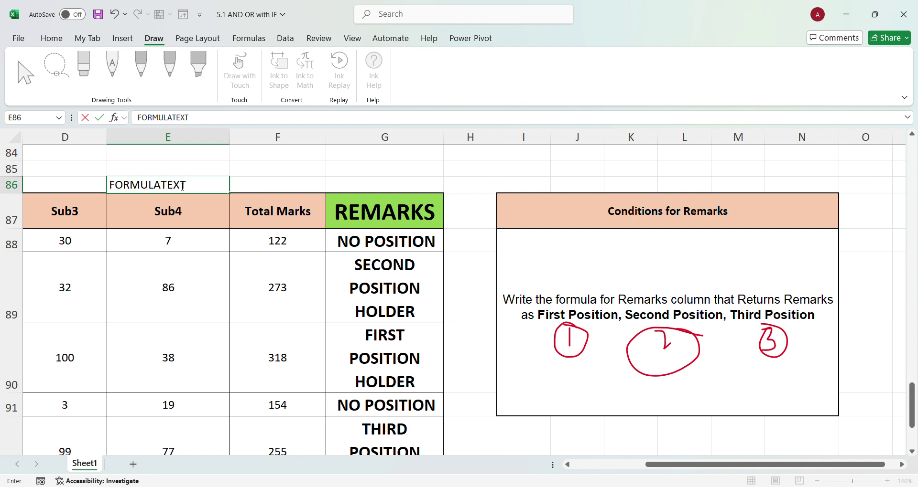
{"action": "key", "text": "BackSpace"}
{"action": "key", "text": "BackSpace"}
{"action": "key", "text": "BackSpace"}
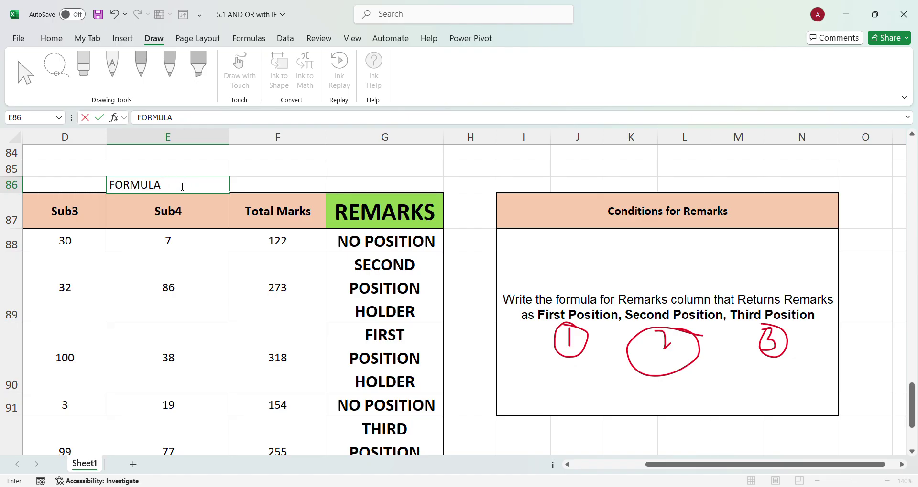
{"action": "key", "text": "Tab"}
Enter =FORMULATEXT(G88) in cell F86 to show the Remarks formula as text beside the FORMULA label.
{"action": "type", "text": "="}
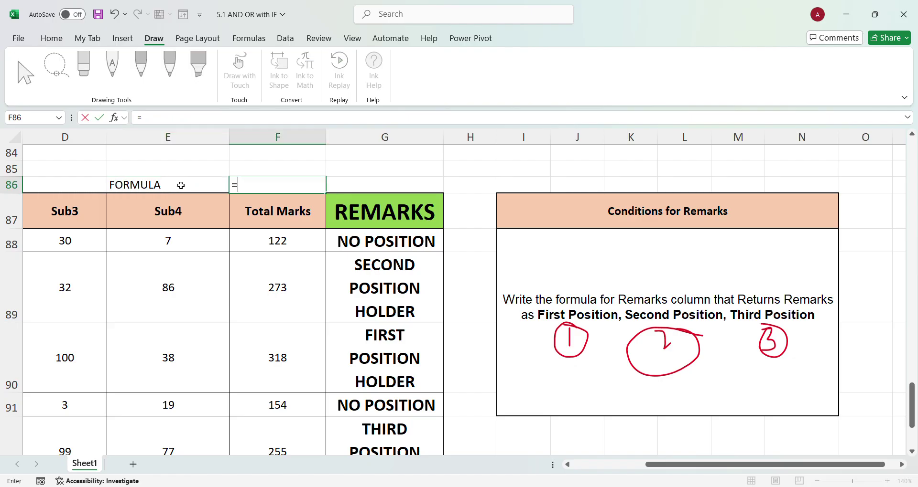
{"action": "type", "text": "FORMUL"}
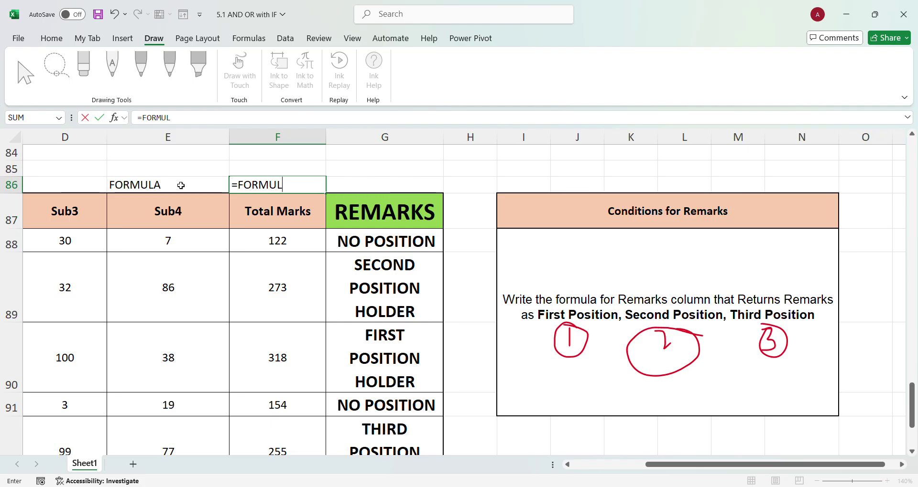
{"action": "type", "text": "ATEXT("}
{"action": "left_click", "coordinate": [362, 245]}
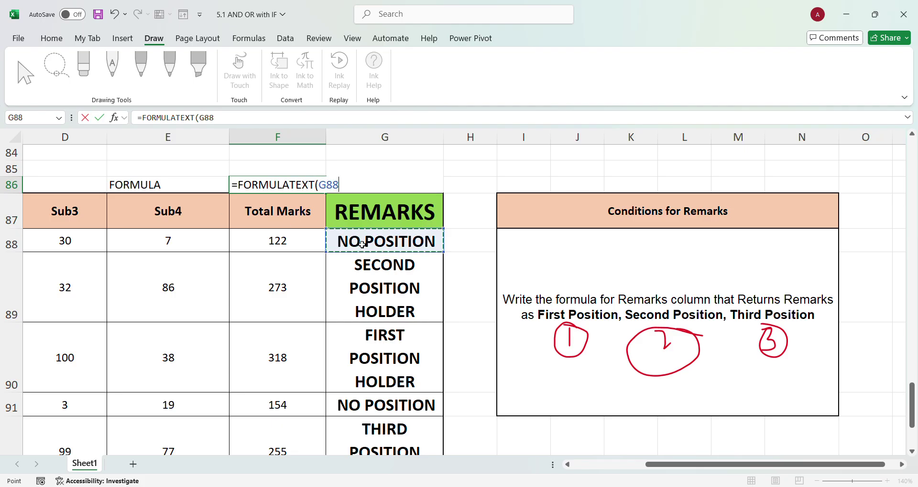
{"action": "type", "text": ")"}
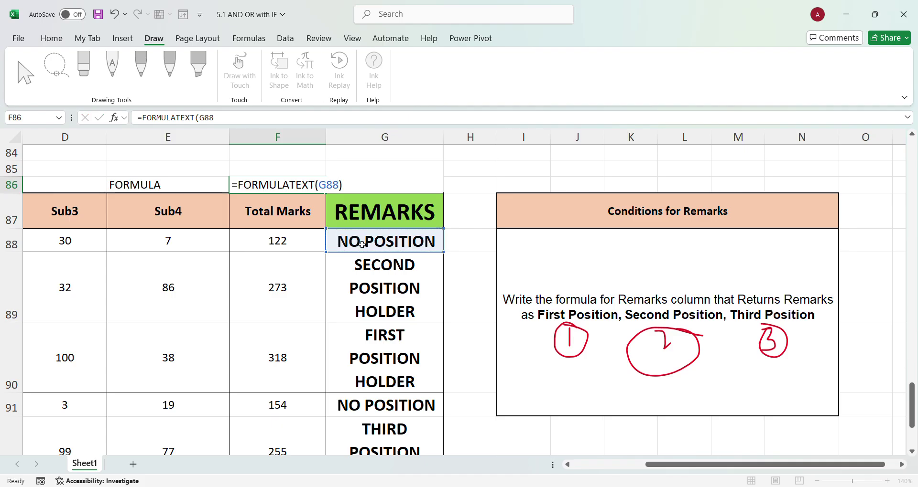
{"action": "key", "text": "Return"}
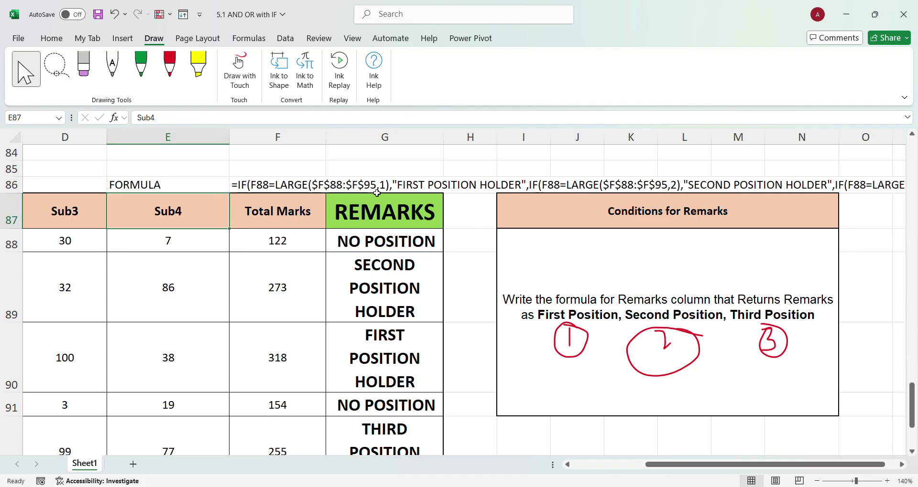
Move the FORMULA label and its formula text from E86:F86 to A86:B86.
{"action": "left_click_drag", "start_coordinate": [670, 464], "coordinate": [732, 457]}
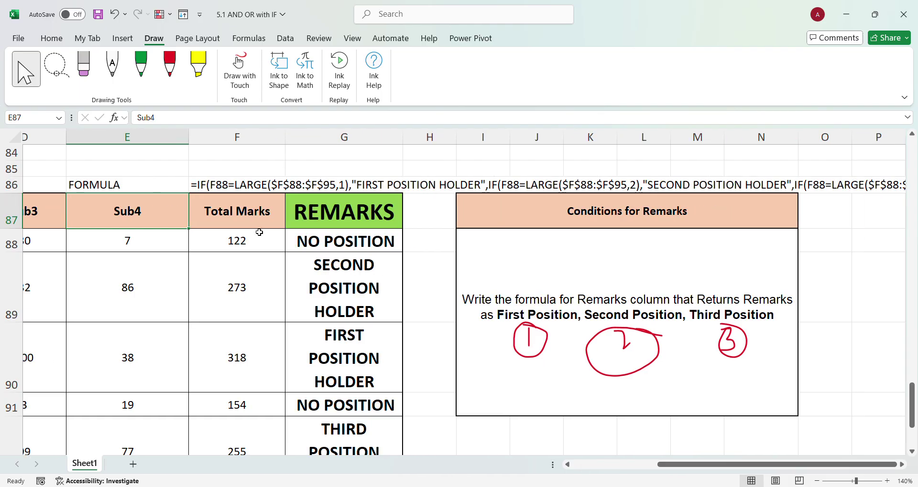
{"action": "left_click_drag", "start_coordinate": [662, 463], "coordinate": [575, 463]}
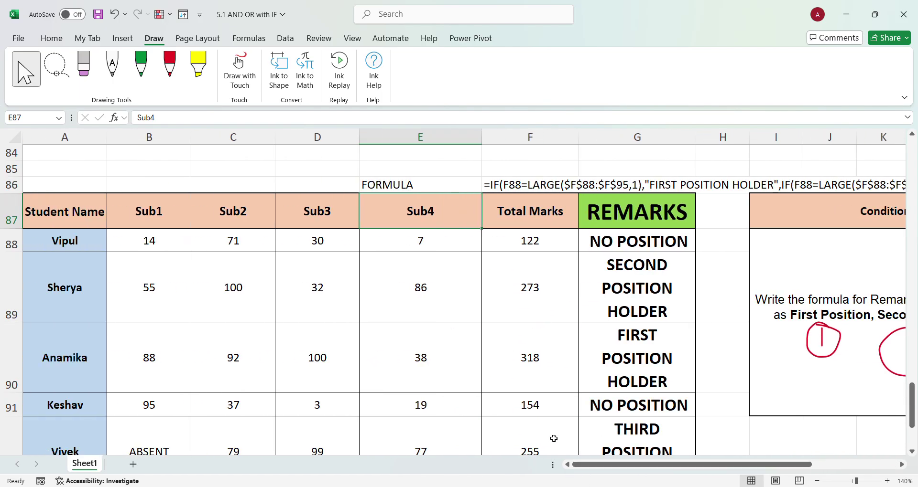
{"action": "left_click", "coordinate": [386, 186]}
{"action": "mouse_move", "coordinate": [386, 186]}
{"action": "left_mouse_down"}
{"action": "mouse_move", "coordinate": [487, 186]}
{"action": "mouse_move", "coordinate": [92, 191]}
{"action": "left_mouse_up"}
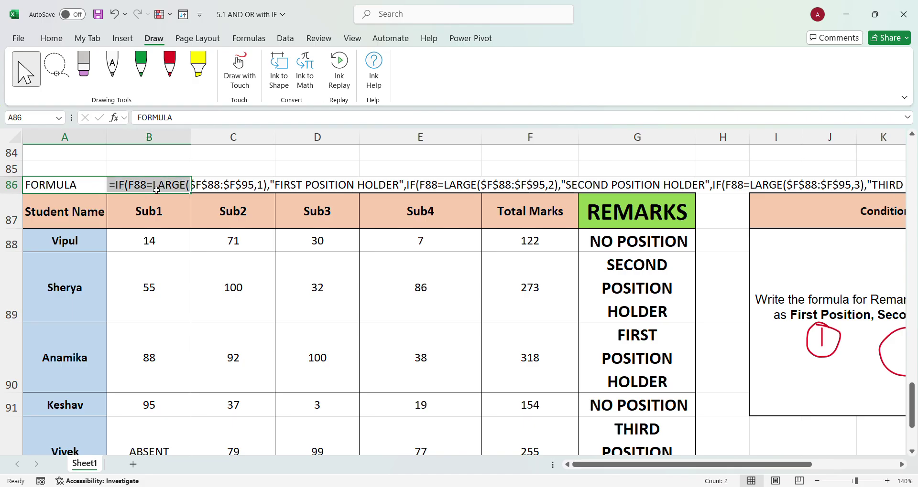
Fill the FORMULA label cell A86 with blue and the formula text cell B86 with orange.
{"action": "left_click", "coordinate": [102, 187]}
{"action": "left_click", "coordinate": [62, 41]}
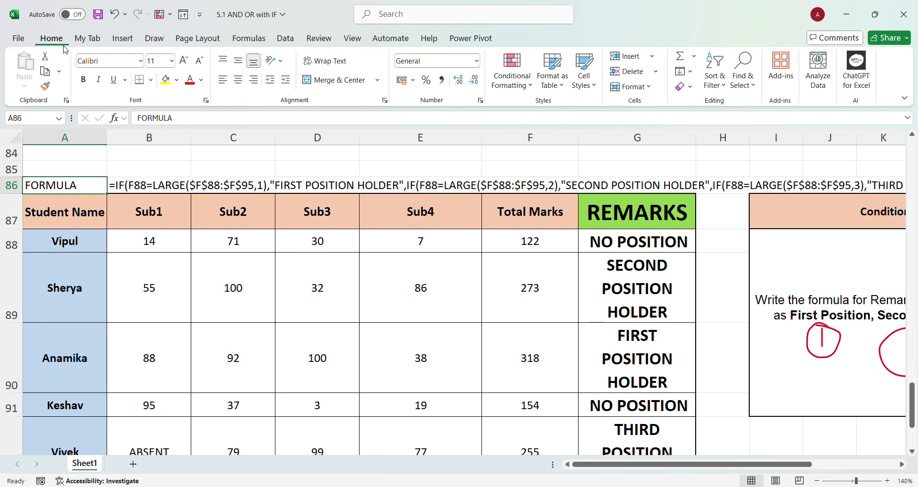
{"action": "left_click", "coordinate": [177, 79]}
{"action": "left_click", "coordinate": [207, 166]}
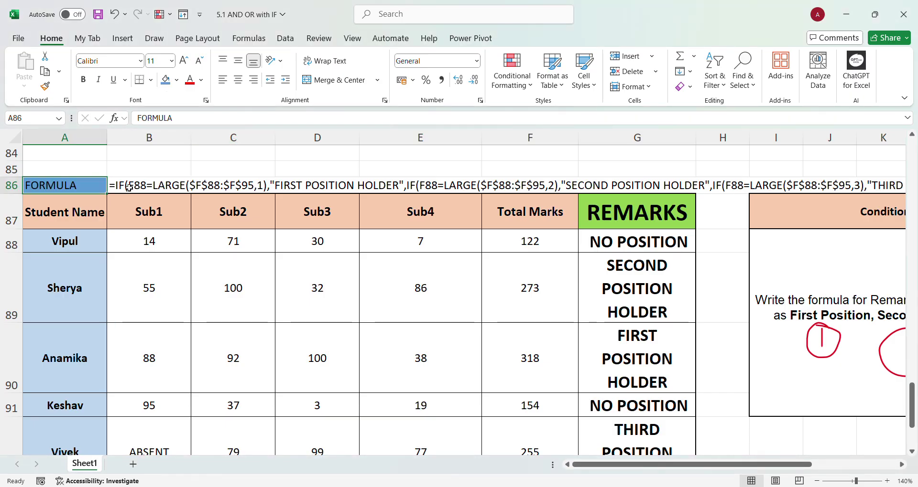
{"action": "left_click", "coordinate": [153, 189]}
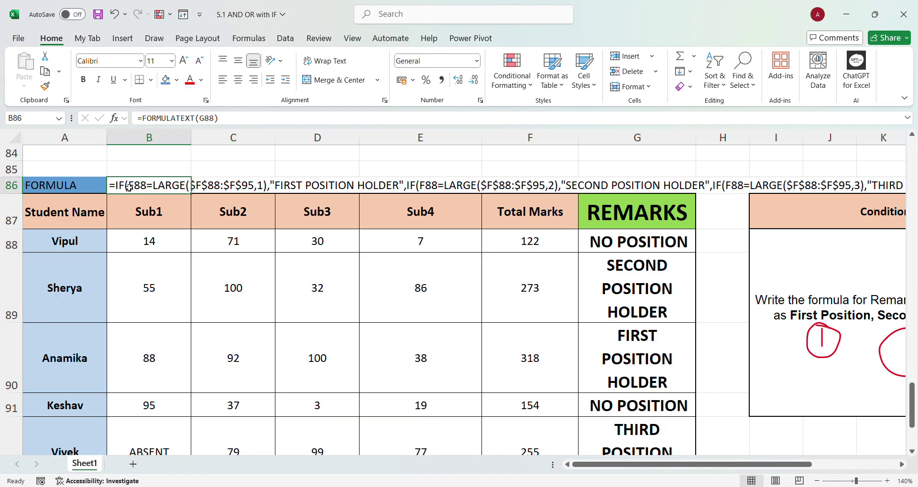
{"action": "left_click", "coordinate": [200, 79]}
{"action": "left_click", "coordinate": [232, 112]}
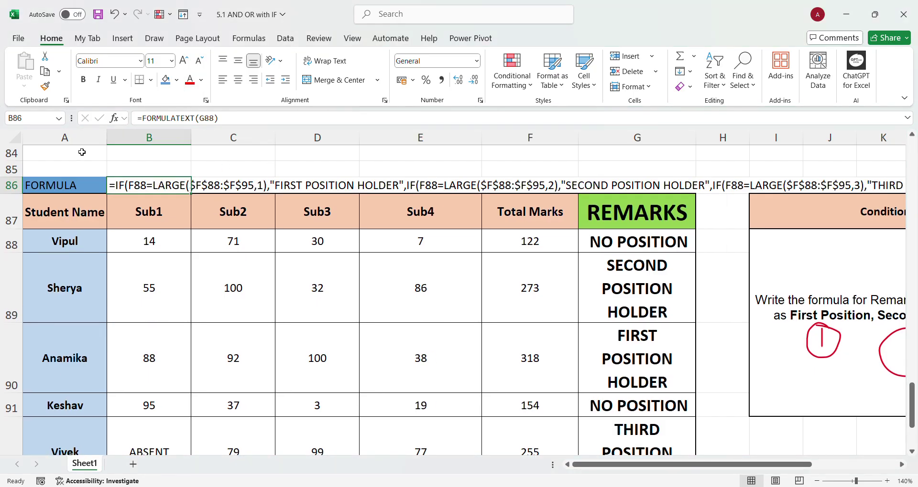
{"action": "left_click", "coordinate": [175, 81]}
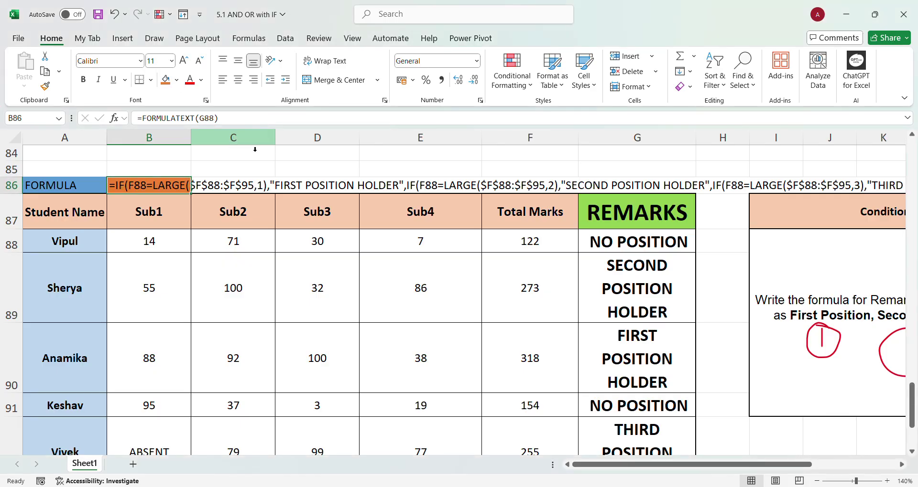
Try to merge and center the formula text across B86:K86.
{"action": "left_click_drag", "start_coordinate": [189, 185], "coordinate": [867, 190]}
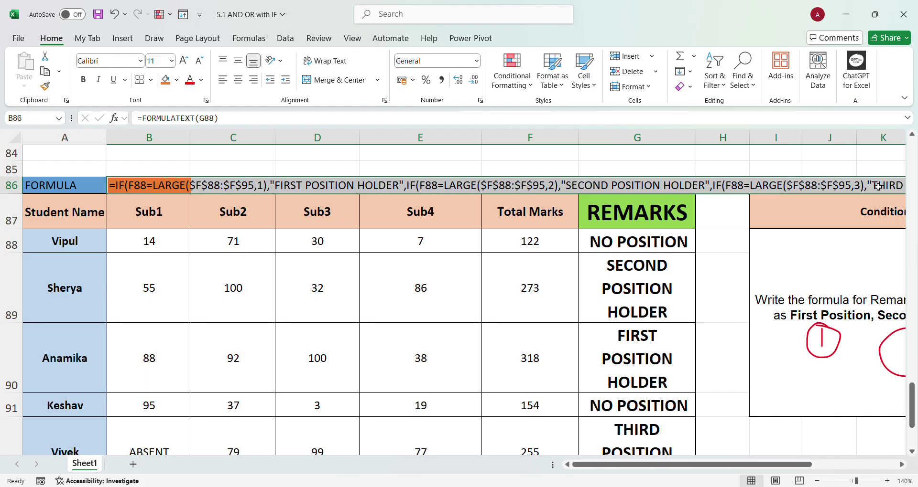
{"action": "left_click", "coordinate": [366, 80]}
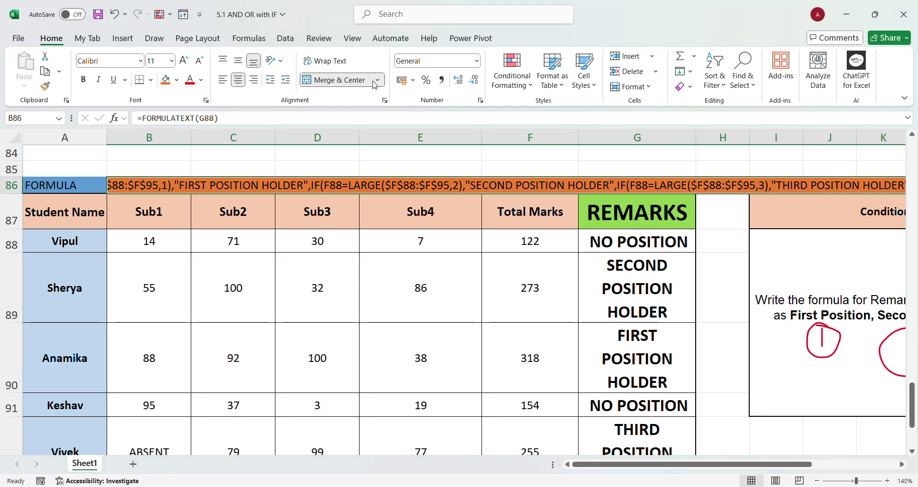
{"action": "left_click", "coordinate": [297, 156]}
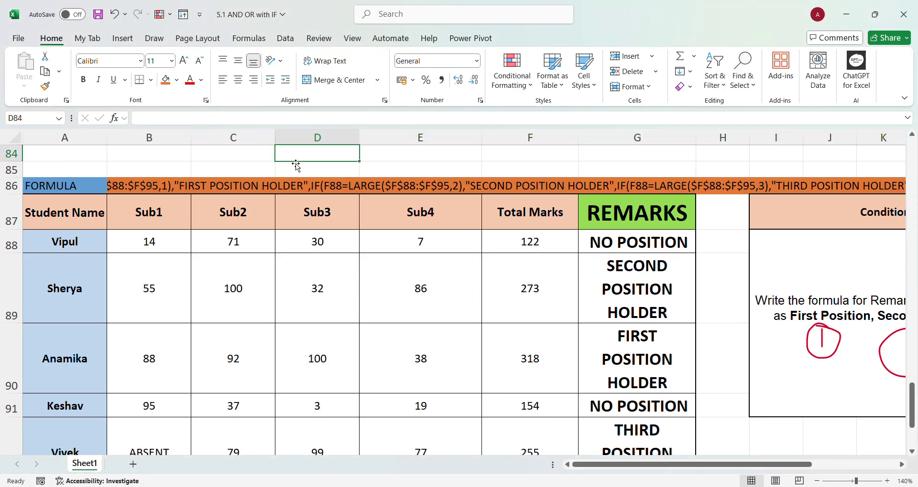
{"action": "left_click", "coordinate": [165, 189]}
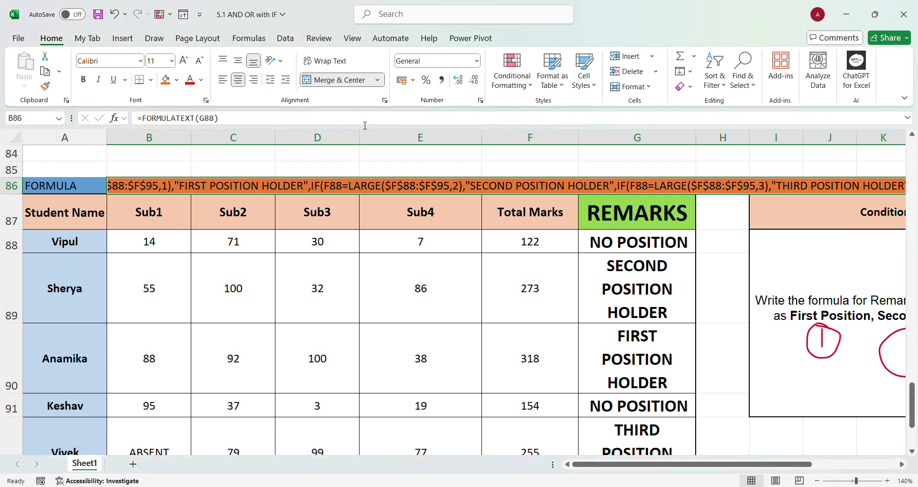
{"action": "key", "text": "ctrl+z"}
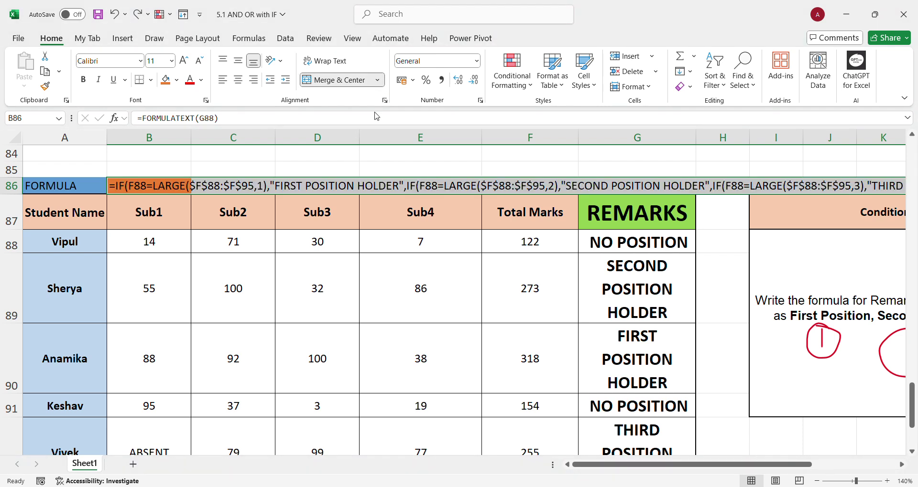
Merge the formula text across B86:N86 without centering it and widen column N to fit the whole formula.
{"action": "key", "text": "ctrl+y"}
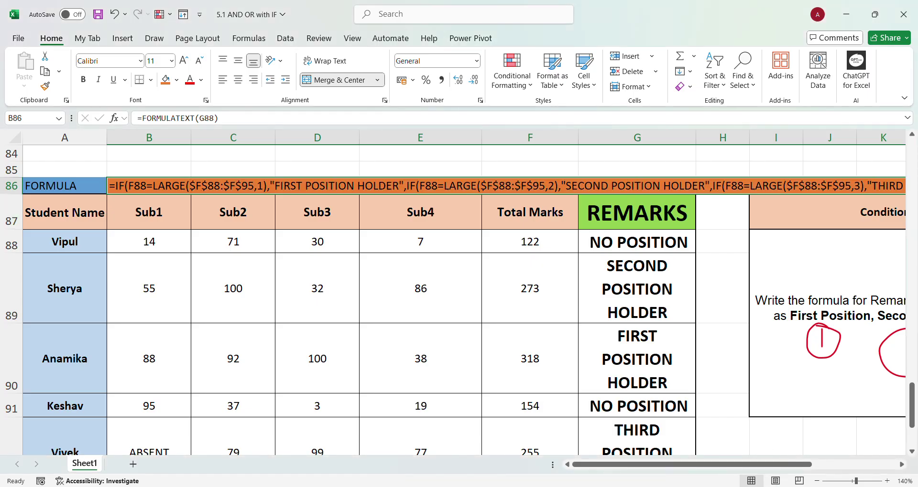
{"action": "left_click_drag", "start_coordinate": [760, 464], "coordinate": [852, 463]}
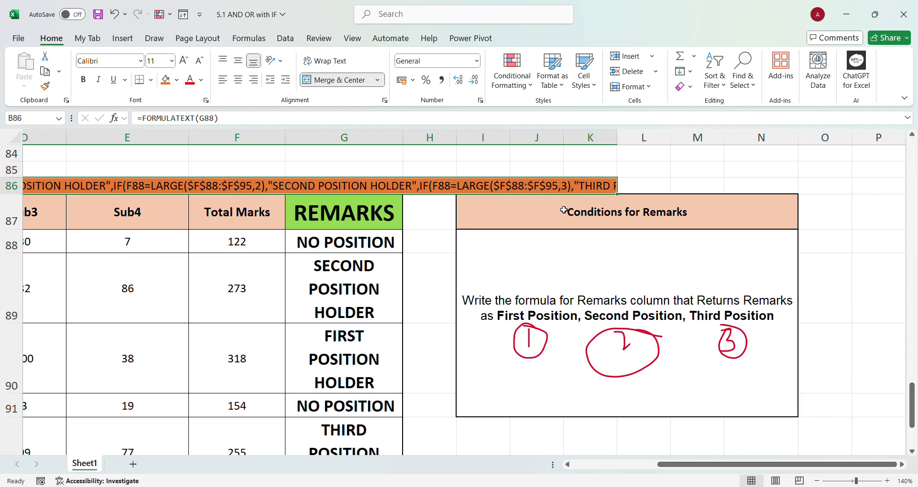
{"action": "left_click_drag", "start_coordinate": [337, 190], "coordinate": [761, 188]}
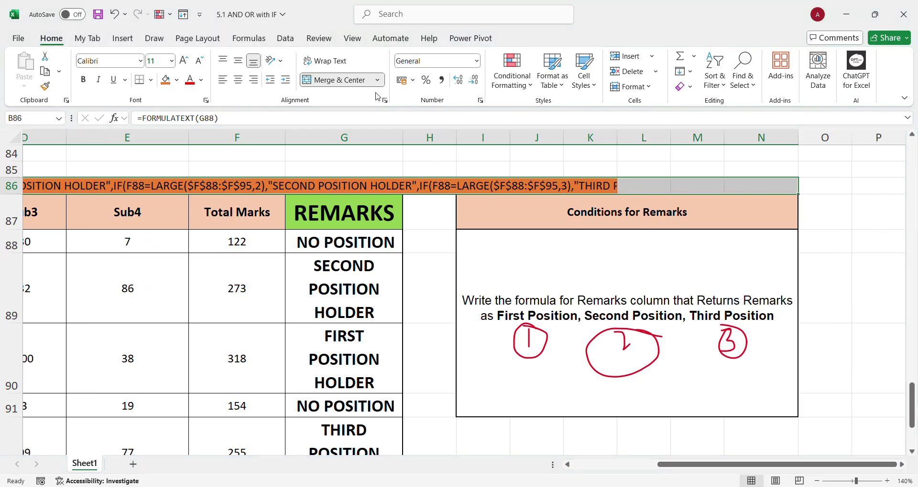
{"action": "scroll", "coordinate": [403, 147], "scroll_direction": "left", "scroll_amount": 3}
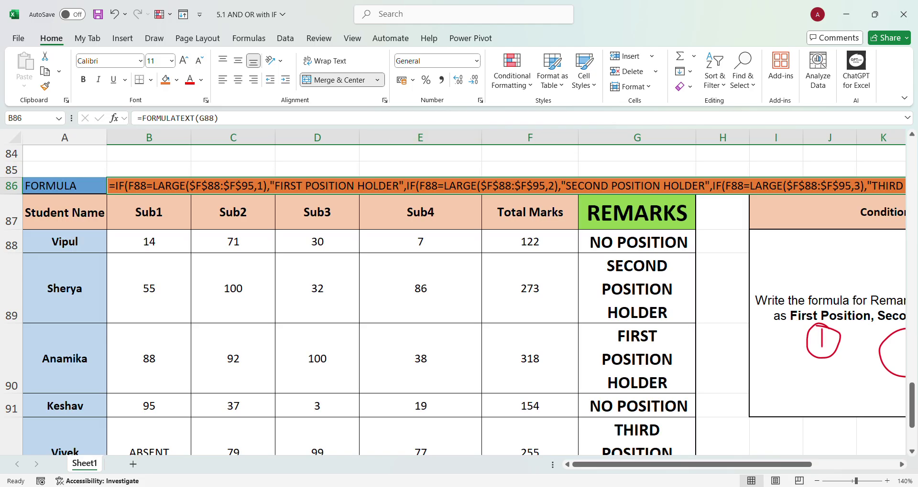
{"action": "left_click_drag", "start_coordinate": [674, 464], "coordinate": [785, 464]}
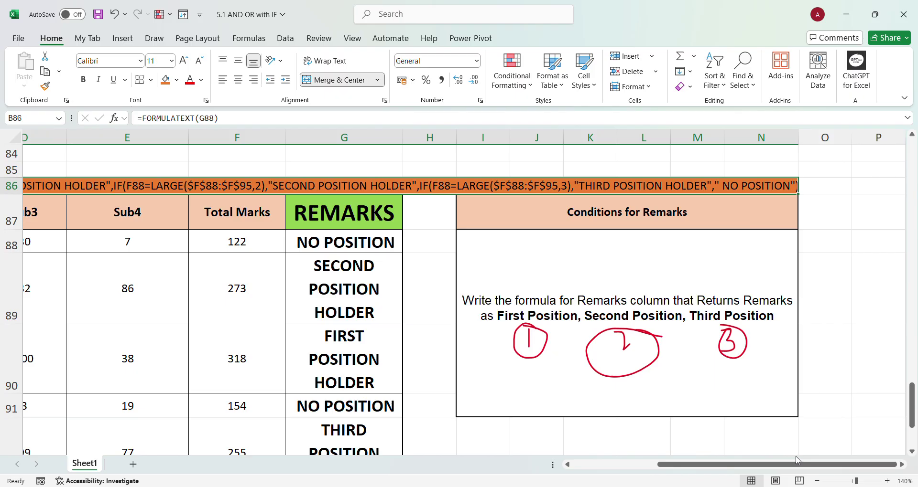
{"action": "left_click_drag", "start_coordinate": [798, 138], "coordinate": [827, 141]}
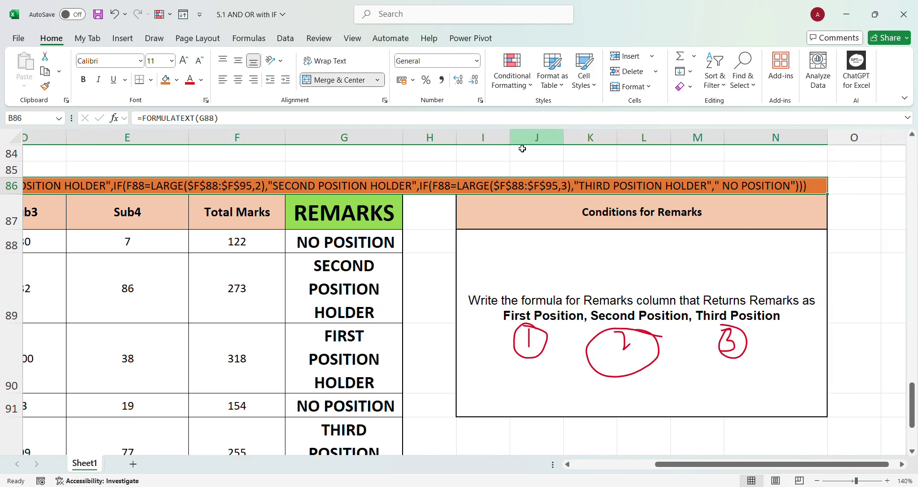
{"action": "left_click_drag", "start_coordinate": [669, 465], "coordinate": [582, 475]}
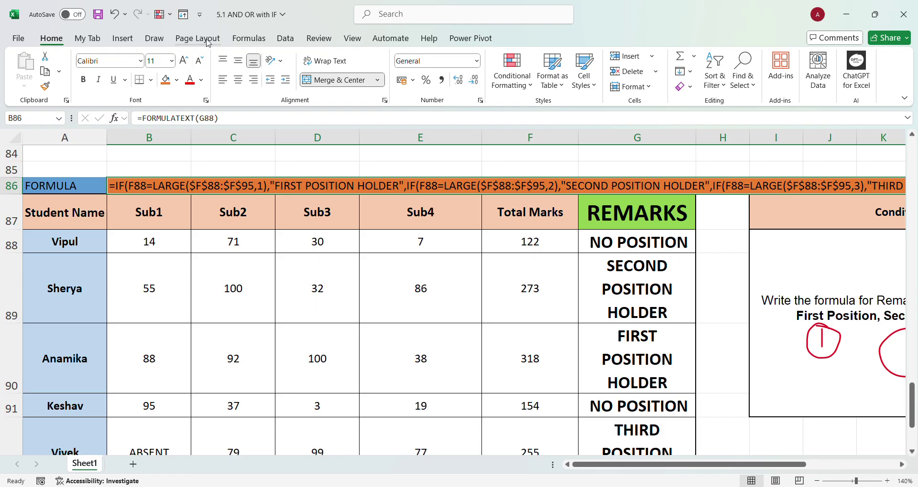
With the red pen, bracket the first and second LARGE tests in row 86, tick their results and circle total 122.
{"action": "left_click", "coordinate": [153, 38]}
{"action": "left_click", "coordinate": [160, 67]}
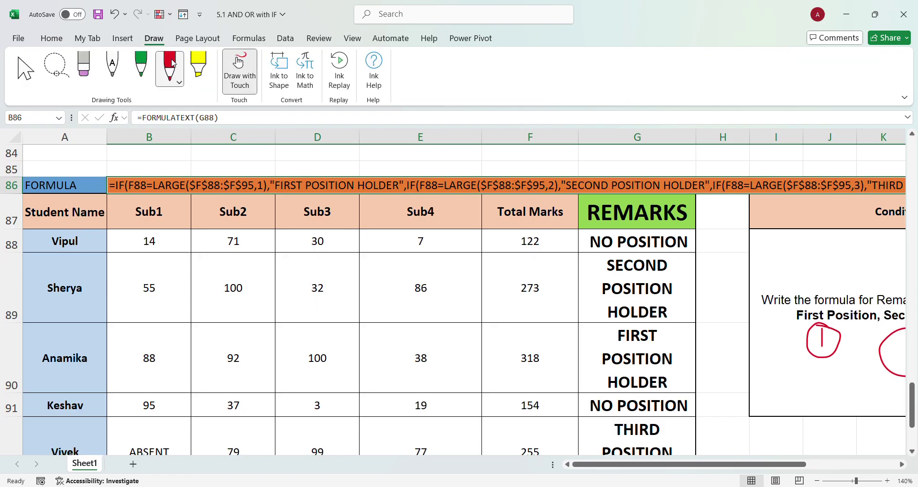
{"action": "left_click_drag", "start_coordinate": [137, 166], "coordinate": [258, 165]}
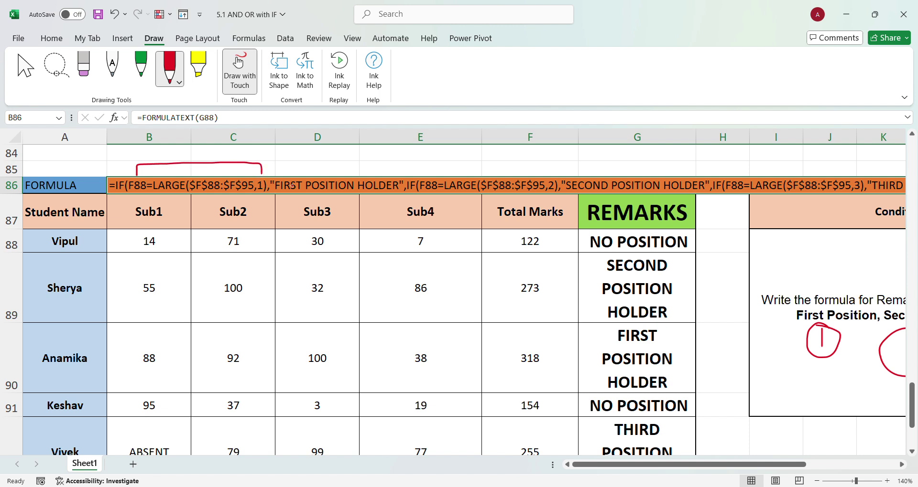
{"action": "left_click_drag", "start_coordinate": [316, 172], "coordinate": [342, 158]}
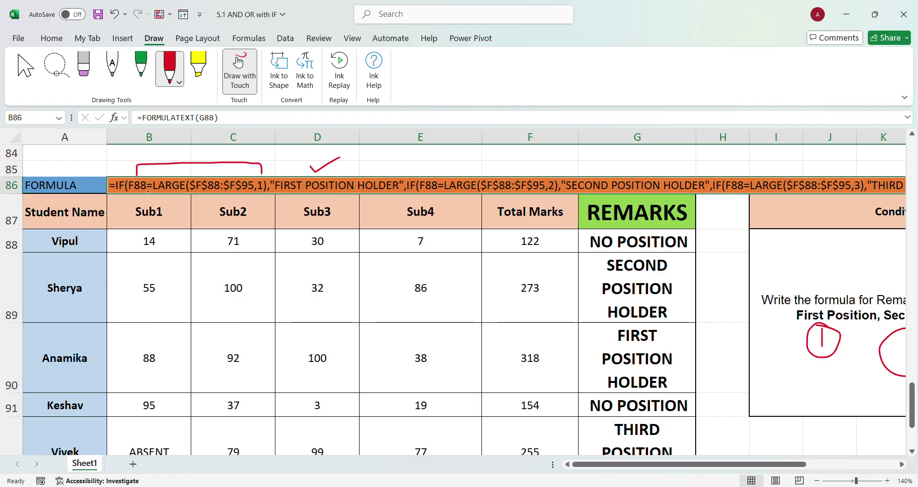
{"action": "mouse_move", "coordinate": [526, 233]}
{"action": "left_mouse_down"}
{"action": "mouse_move", "coordinate": [533, 256]}
{"action": "mouse_move", "coordinate": [541, 235]}
{"action": "mouse_move", "coordinate": [527, 234]}
{"action": "left_mouse_up"}
{"action": "mouse_move", "coordinate": [429, 178]}
{"action": "left_mouse_down"}
{"action": "mouse_move", "coordinate": [535, 168]}
{"action": "mouse_move", "coordinate": [550, 181]}
{"action": "left_mouse_up"}
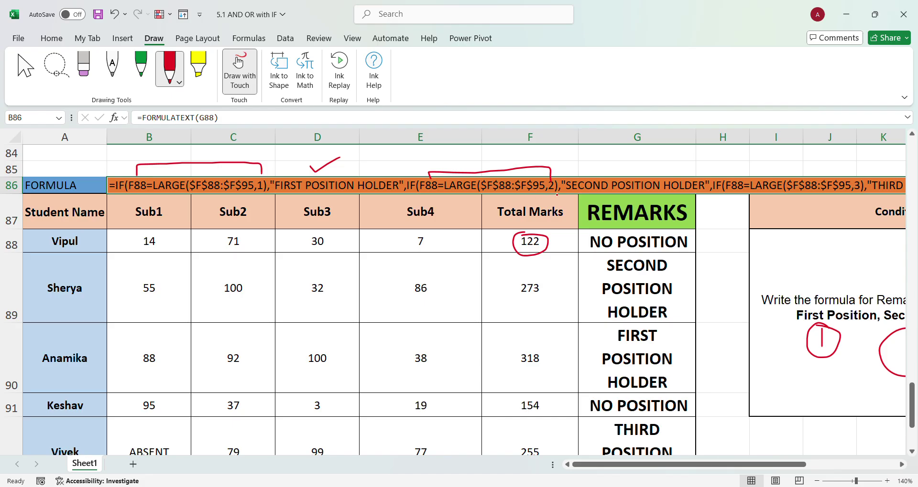
{"action": "left_click_drag", "start_coordinate": [631, 168], "coordinate": [649, 156]}
Bracket the third LARGE test in red and tick the THIRD POSITION HOLDER and NO POSITION results in the formula text.
{"action": "left_click_drag", "start_coordinate": [766, 463], "coordinate": [861, 455]}
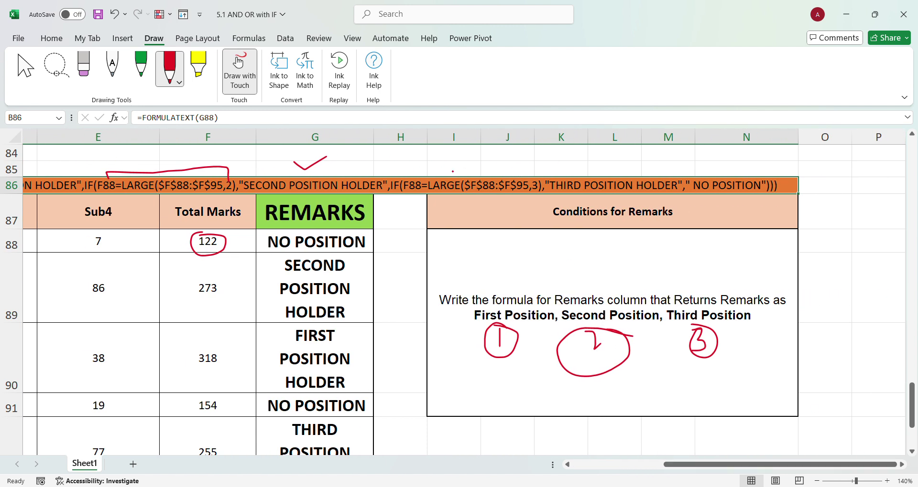
{"action": "mouse_move", "coordinate": [411, 173]}
{"action": "left_mouse_down"}
{"action": "mouse_move", "coordinate": [429, 165]}
{"action": "mouse_move", "coordinate": [531, 170]}
{"action": "left_mouse_up"}
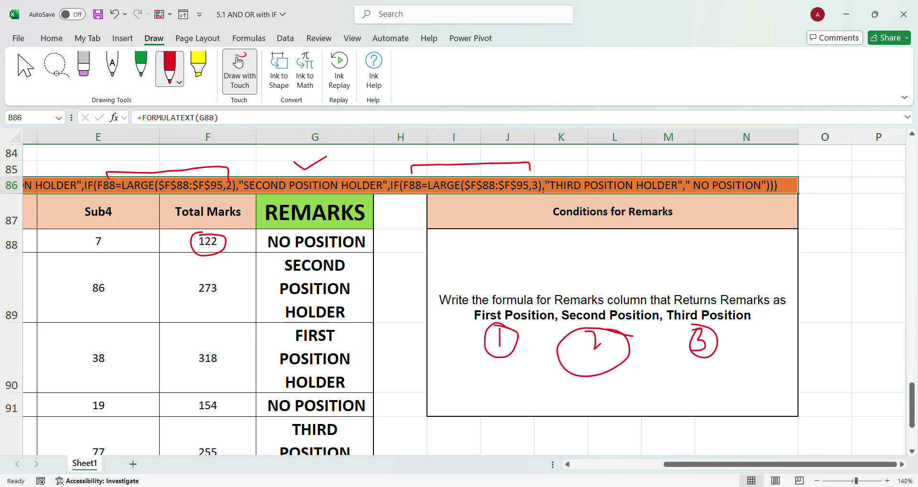
{"action": "left_click_drag", "start_coordinate": [591, 173], "coordinate": [619, 164]}
{"action": "left_click_drag", "start_coordinate": [725, 167], "coordinate": [750, 161]}
{"action": "left_click_drag", "start_coordinate": [722, 462], "coordinate": [617, 486]}
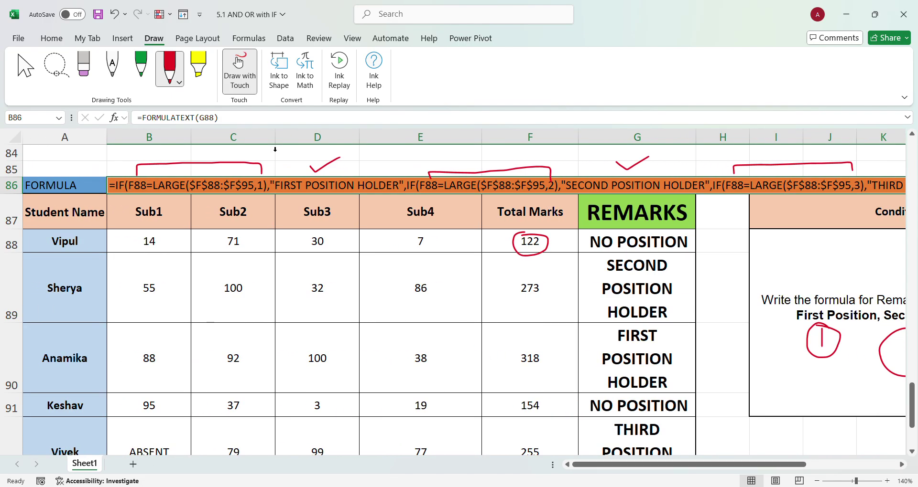
{"action": "left_click", "coordinate": [25, 69]}
Copy the FORMULA label and formula text from row 86 to A73 and erase the red bracket pasted over row 72.
{"action": "scroll", "coordinate": [388, 381], "scroll_direction": "up", "scroll_amount": 3}
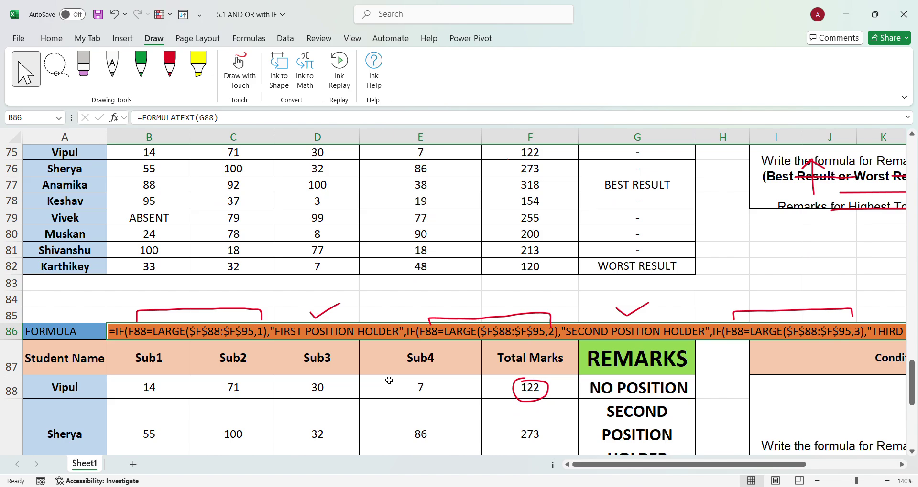
{"action": "left_click_drag", "start_coordinate": [86, 332], "coordinate": [127, 338]}
{"action": "key", "text": "ctrl+c"}
{"action": "scroll", "coordinate": [144, 330], "scroll_direction": "up", "scroll_amount": 4}
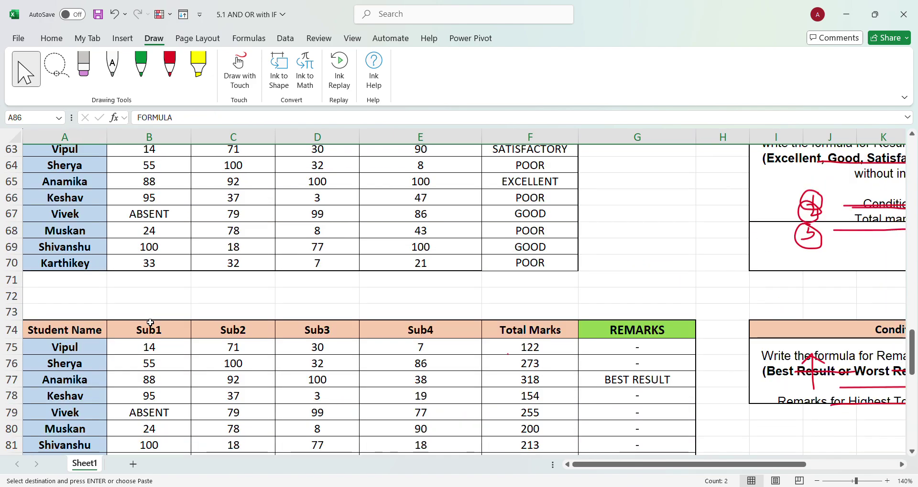
{"action": "left_click", "coordinate": [69, 314]}
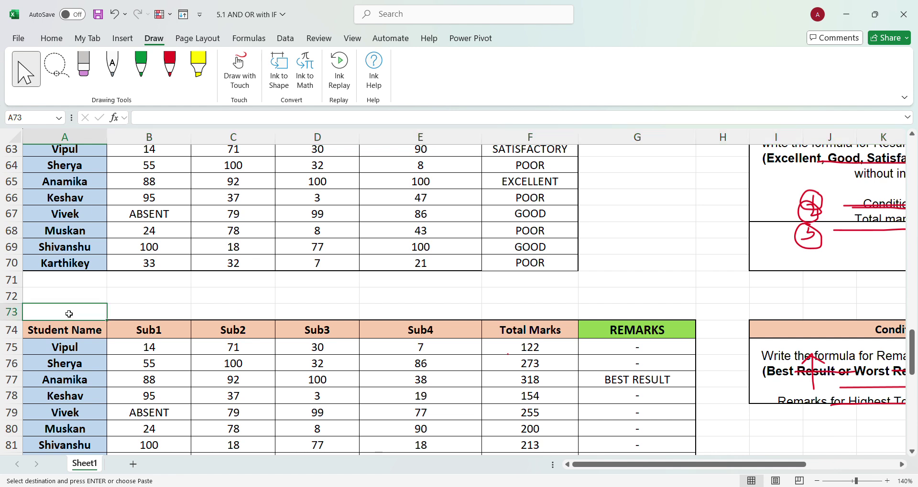
{"action": "key", "text": "ctrl+v"}
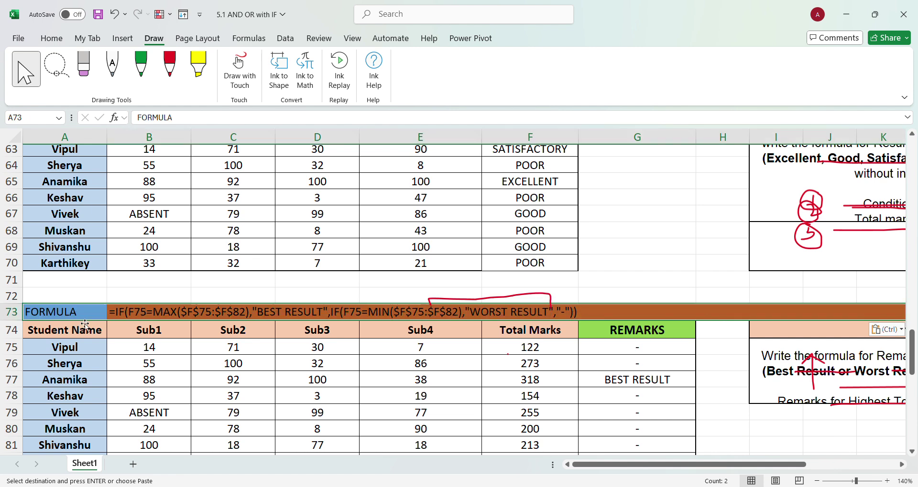
{"action": "left_click", "coordinate": [162, 315]}
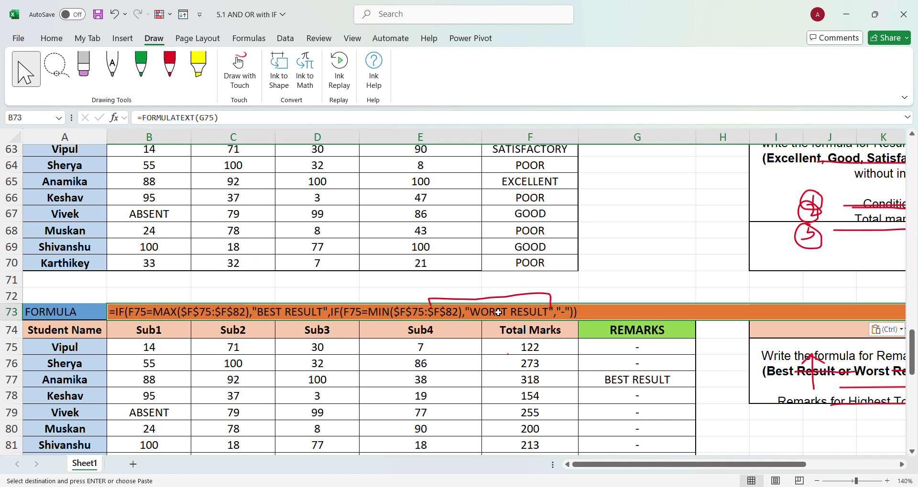
{"action": "left_click", "coordinate": [83, 67]}
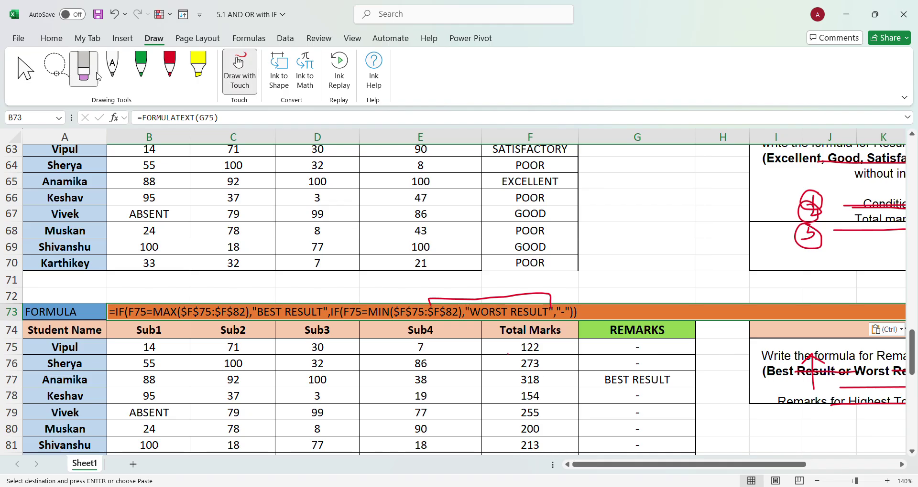
{"action": "left_click", "coordinate": [466, 300]}
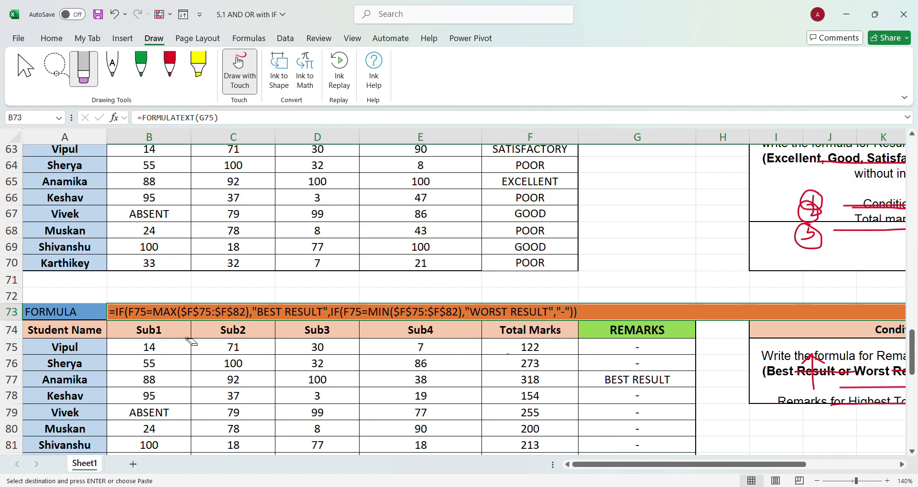
With the red pen, circle and tick total 122, bracket the MAX test in row 73, and tick BEST RESULT and the MIN test.
{"action": "left_click", "coordinate": [170, 67]}
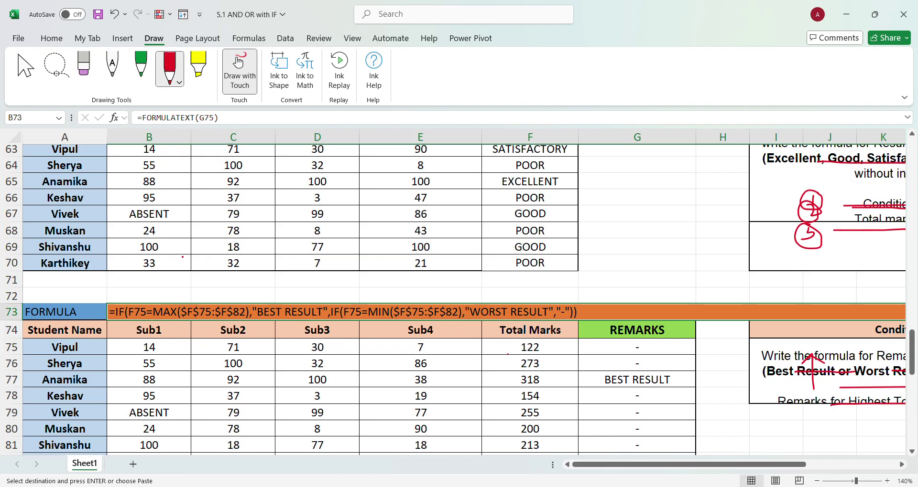
{"action": "mouse_move", "coordinate": [536, 348]}
{"action": "left_mouse_down"}
{"action": "mouse_move", "coordinate": [519, 342]}
{"action": "mouse_move", "coordinate": [539, 354]}
{"action": "mouse_move", "coordinate": [541, 343]}
{"action": "left_mouse_up"}
{"action": "mouse_move", "coordinate": [139, 303]}
{"action": "left_mouse_down"}
{"action": "mouse_move", "coordinate": [146, 293]}
{"action": "mouse_move", "coordinate": [241, 299]}
{"action": "left_mouse_up"}
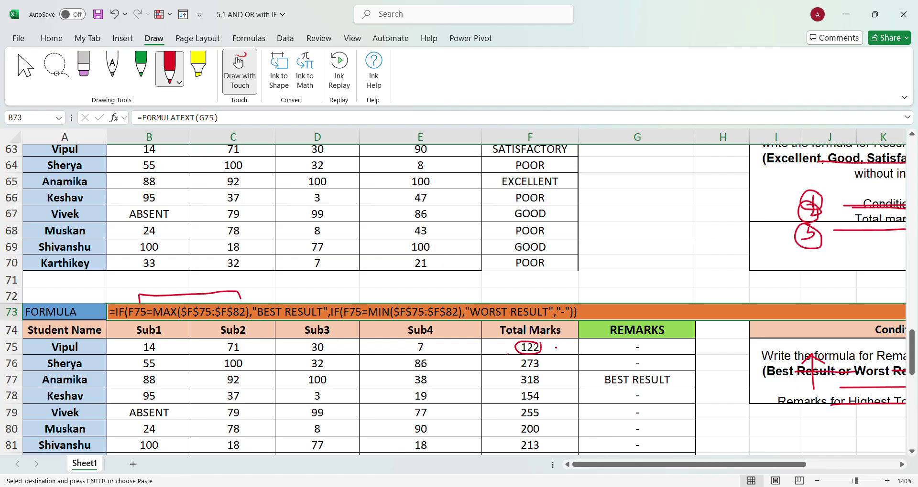
{"action": "left_click_drag", "start_coordinate": [276, 291], "coordinate": [302, 286]}
{"action": "left_click_drag", "start_coordinate": [552, 350], "coordinate": [561, 348]}
{"action": "left_click_drag", "start_coordinate": [386, 300], "coordinate": [418, 290]}
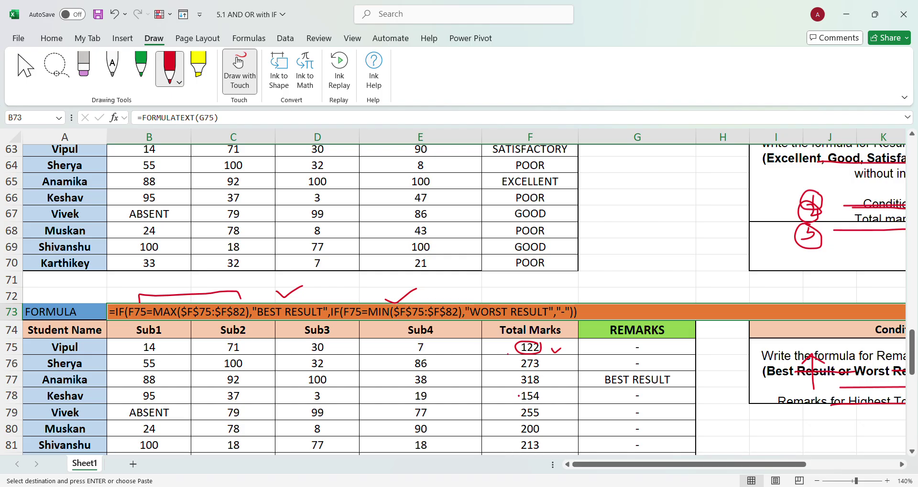
Draw a red brace beside the Total Marks values, tick WORST RESULT and point an arrow at the "-" result in the formula text.
{"action": "mouse_move", "coordinate": [488, 345]}
{"action": "left_mouse_down"}
{"action": "mouse_move", "coordinate": [498, 453]}
{"action": "mouse_move", "coordinate": [509, 446]}
{"action": "left_mouse_up"}
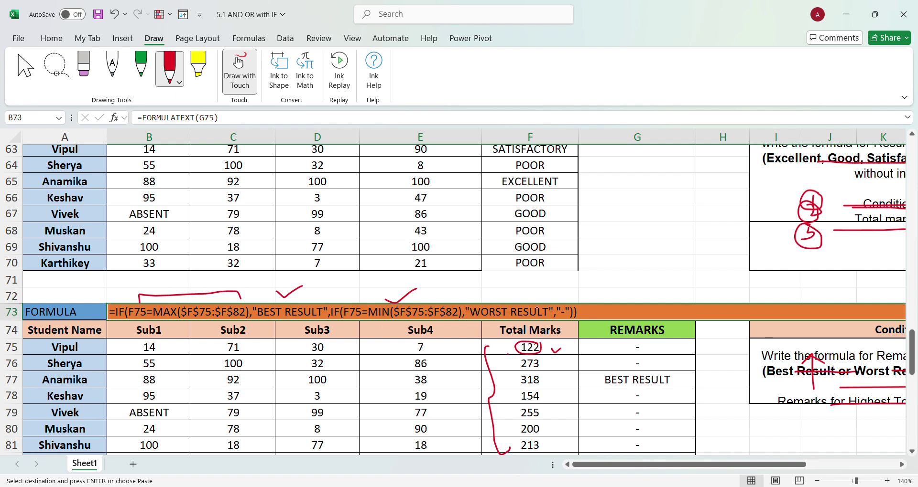
{"action": "mouse_move", "coordinate": [559, 283]}
{"action": "left_mouse_down"}
{"action": "mouse_move", "coordinate": [560, 300]}
{"action": "mouse_move", "coordinate": [567, 293]}
{"action": "left_mouse_up"}
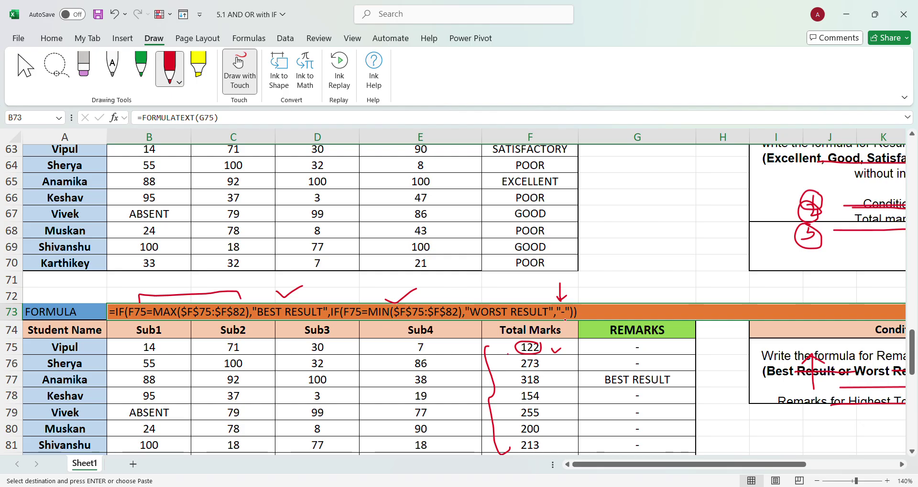
{"action": "mouse_move", "coordinate": [500, 294]}
{"action": "left_mouse_down"}
{"action": "mouse_move", "coordinate": [507, 299]}
{"action": "mouse_move", "coordinate": [531, 283]}
{"action": "left_mouse_up"}
{"action": "left_click", "coordinate": [536, 287]}
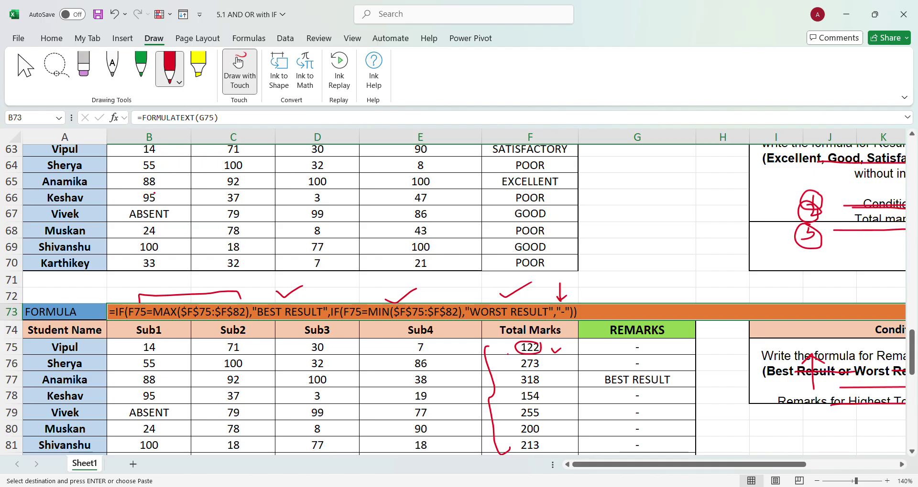
{"action": "left_click", "coordinate": [28, 70]}
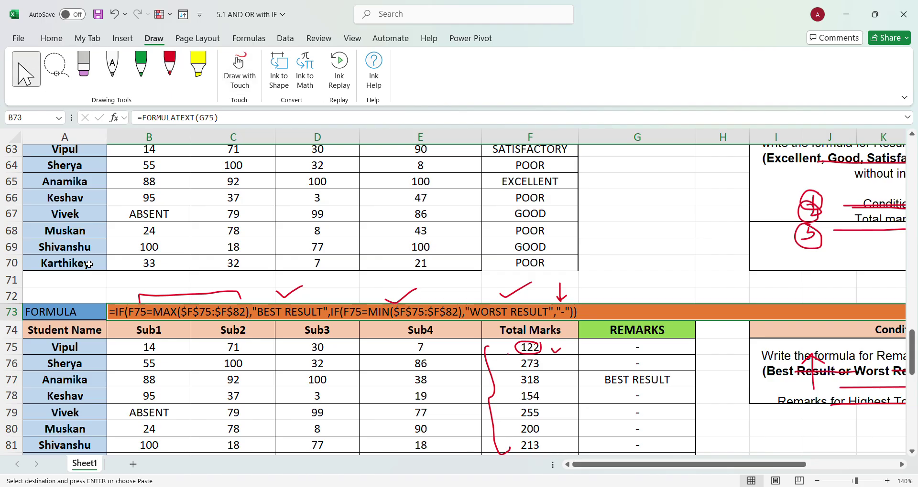
Copy the FORMULA label and formula text from row 73 to A61, above the Result table.
{"action": "left_click_drag", "start_coordinate": [85, 320], "coordinate": [136, 319]}
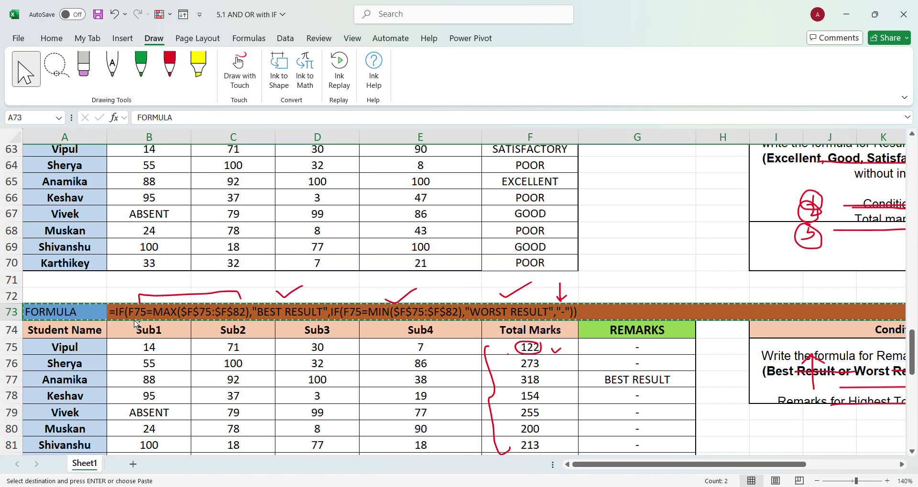
{"action": "scroll", "coordinate": [162, 261], "scroll_direction": "up", "scroll_amount": 3}
{"action": "left_click", "coordinate": [67, 258]}
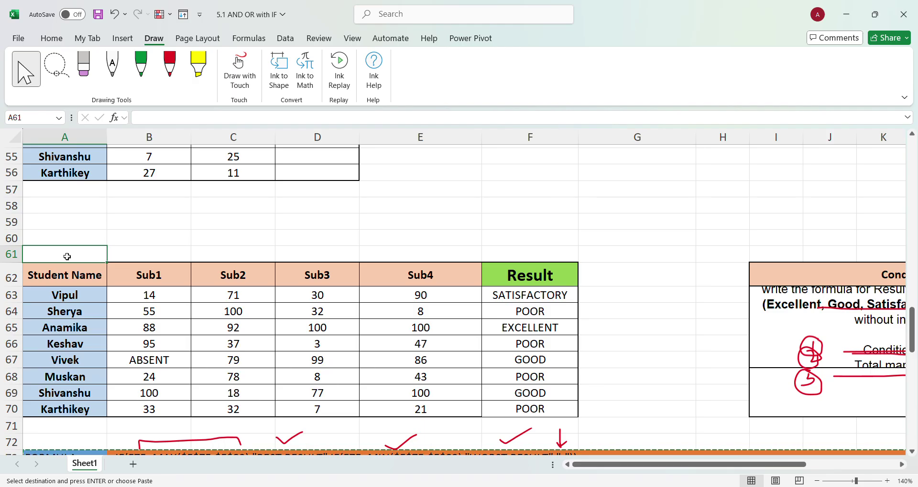
{"action": "key", "text": "ctrl+v"}
{"action": "left_click", "coordinate": [158, 261]}
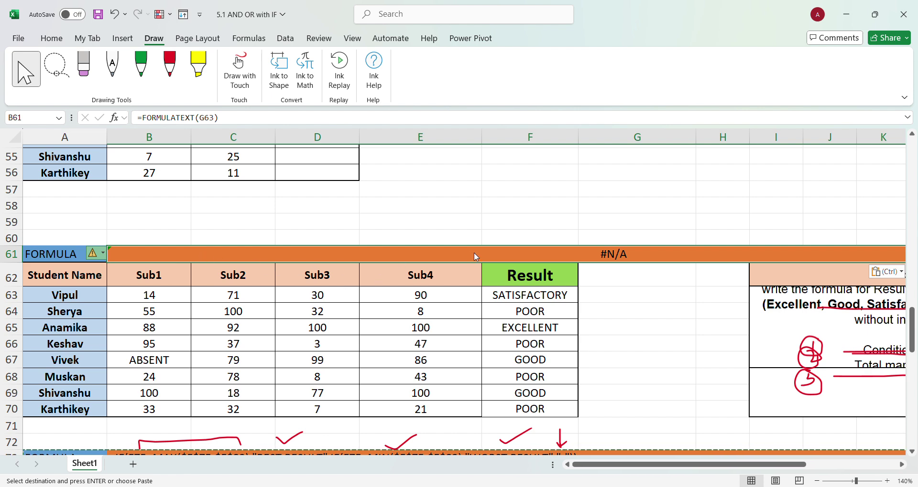
Change the FORMULATEXT reference in B61 to the first Result cell, F63.
{"action": "double_click", "coordinate": [147, 254]}
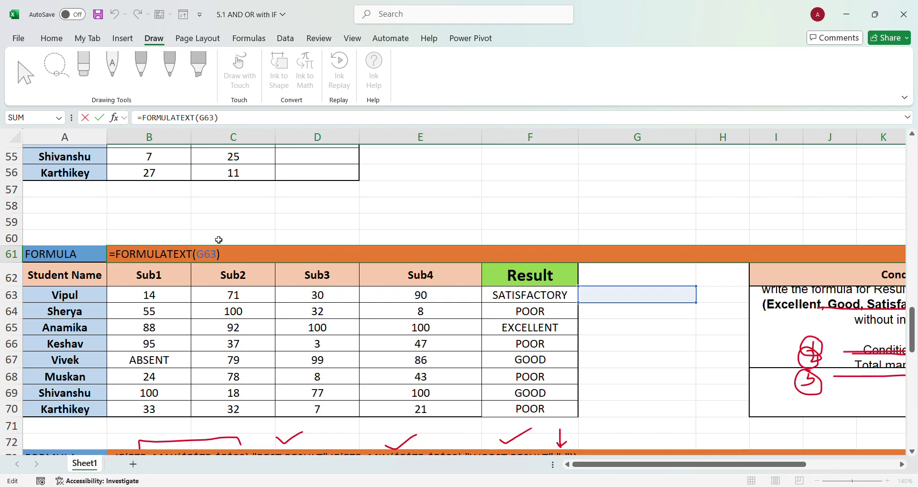
{"action": "left_click_drag", "start_coordinate": [220, 254], "coordinate": [197, 256]}
{"action": "key", "text": "BackSpace"}
{"action": "left_click", "coordinate": [523, 300]}
{"action": "key", "text": "Return"}
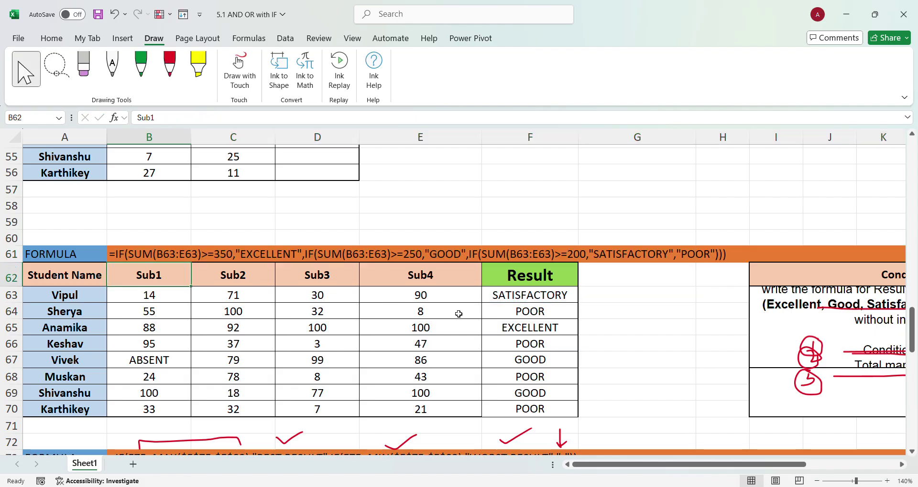
With the red pen, bracket the three SUM tests in row 61 and tick their limits and the EXCELLENT, GOOD, SATISFACTORY and POOR results.
{"action": "left_click", "coordinate": [170, 67]}
{"action": "mouse_move", "coordinate": [136, 237]}
{"action": "left_mouse_down"}
{"action": "mouse_move", "coordinate": [193, 244]}
{"action": "mouse_move", "coordinate": [238, 227]}
{"action": "mouse_move", "coordinate": [279, 234]}
{"action": "left_mouse_up"}
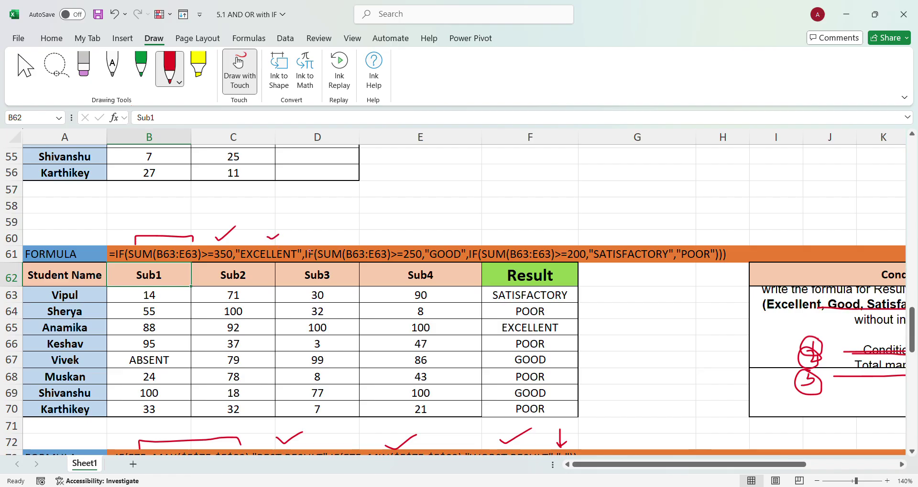
{"action": "left_click_drag", "start_coordinate": [311, 247], "coordinate": [458, 236]}
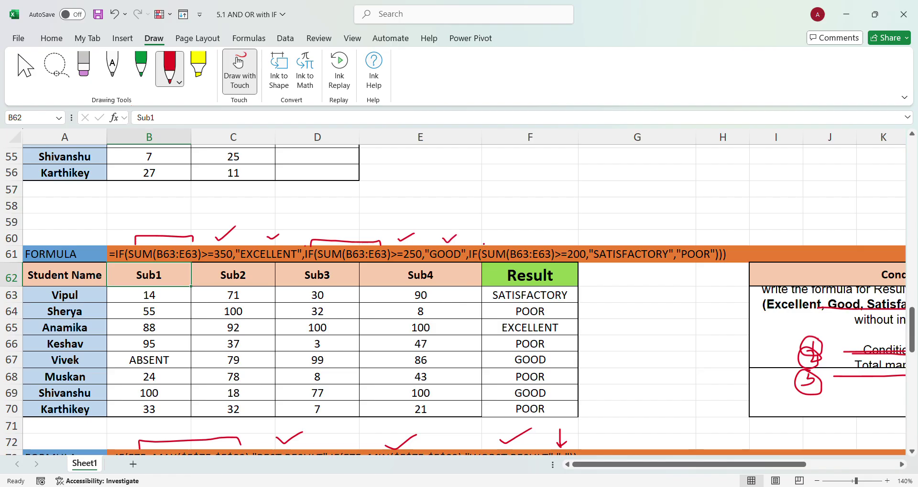
{"action": "mouse_move", "coordinate": [485, 246]}
{"action": "left_mouse_down"}
{"action": "mouse_move", "coordinate": [486, 236]}
{"action": "mouse_move", "coordinate": [580, 235]}
{"action": "mouse_move", "coordinate": [582, 245]}
{"action": "mouse_move", "coordinate": [650, 223]}
{"action": "mouse_move", "coordinate": [719, 226]}
{"action": "left_mouse_up"}
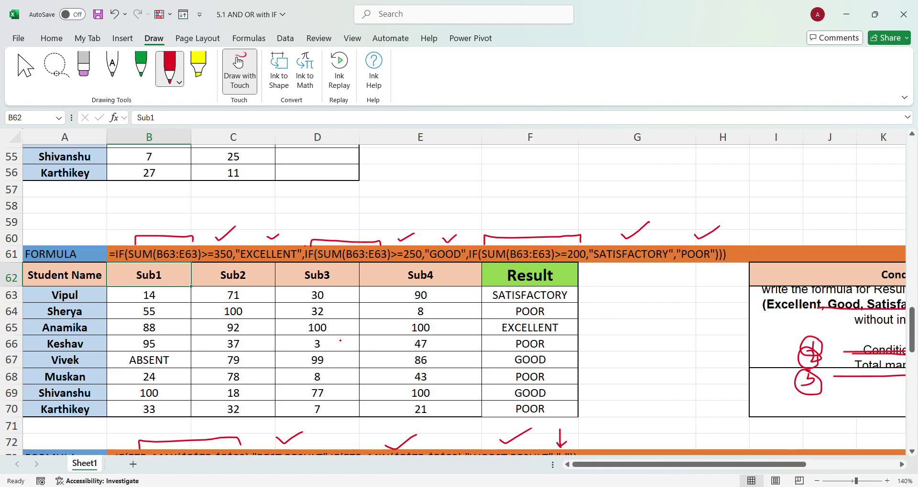
{"action": "key", "text": "Escape"}
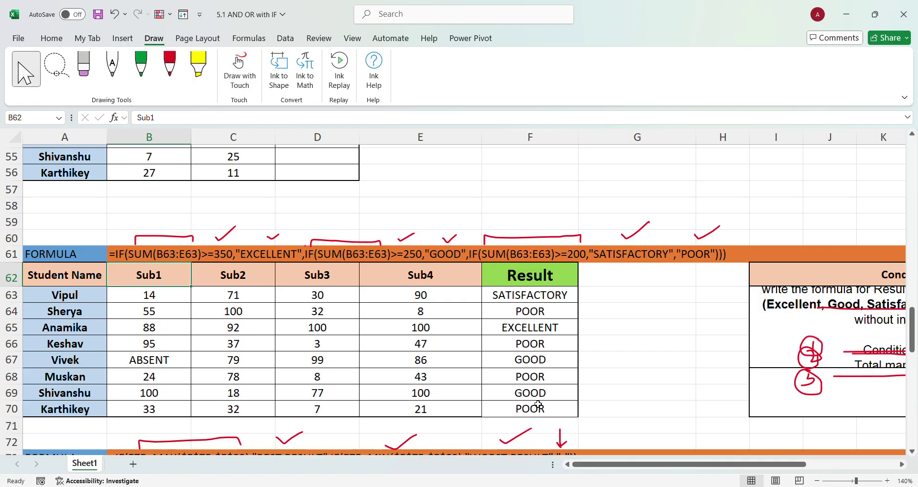
{"action": "scroll", "coordinate": [537, 405], "scroll_direction": "down", "scroll_amount": 12}
{"action": "scroll", "coordinate": [551, 390], "scroll_direction": "up", "scroll_amount": 15}
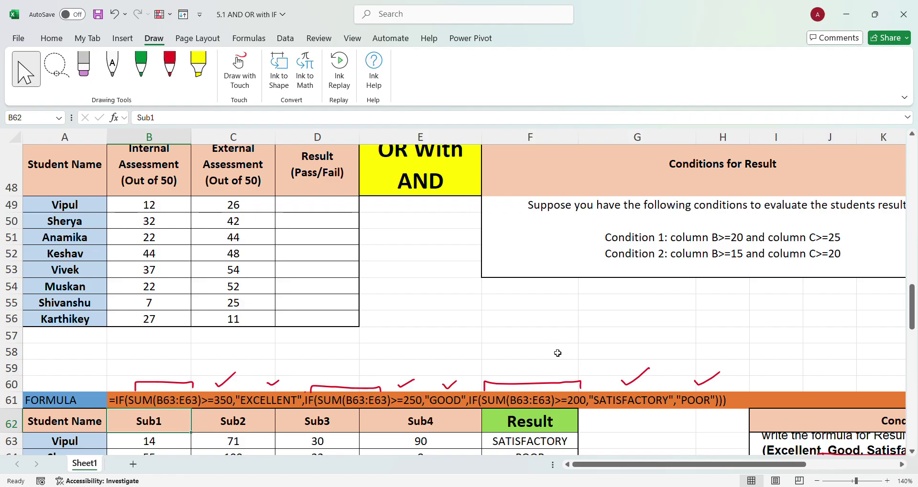
{"action": "scroll", "coordinate": [554, 363], "scroll_direction": "down", "scroll_amount": 4}
{"action": "scroll", "coordinate": [553, 378], "scroll_direction": "down", "scroll_amount": 1}
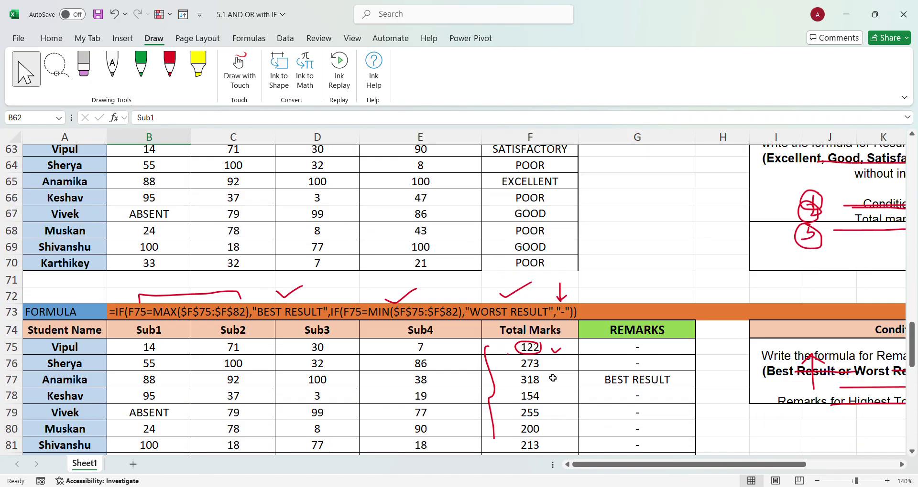